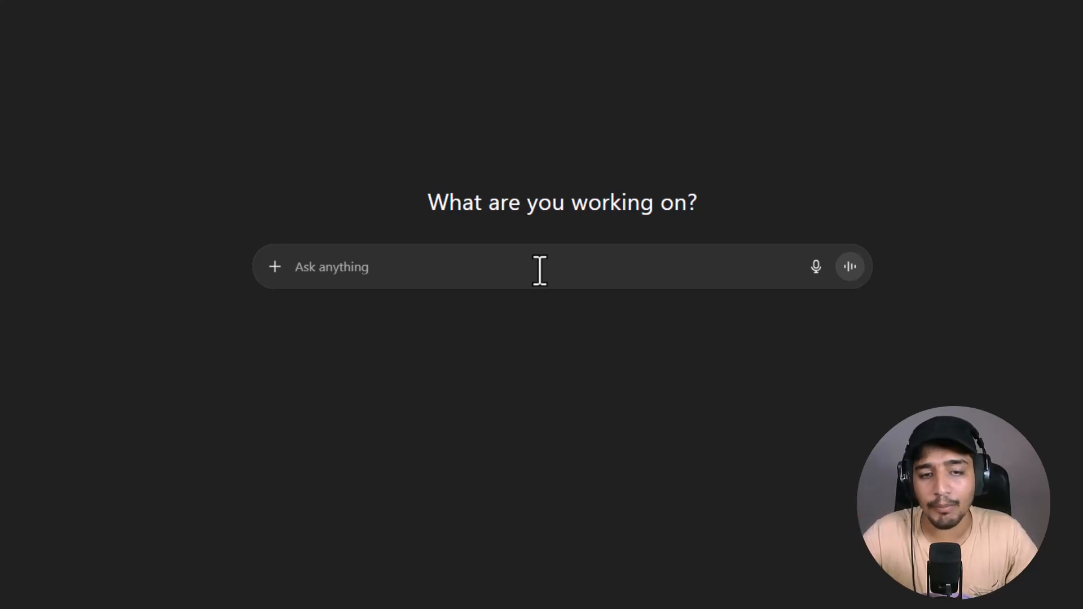
- Write a marketing-strategist prompt for a data-backed TNS Merch presentation on growing sales from 1,000/month to 10,000/month, with three dashes separating slides
{"action": "type", "text": "You are a professional marketing strategist with expertise in helping eCommerce brands grow in India.  You have to present a detailed marketing strategy to help a premium online clothing store, TNS Merch, to help them grow their sales from 1,000/month to 10,000/month.  So, create a detailed presentation layout with full content and back every strategy with real data and case studies.  Use three dashes --- as a separator between each slide."}
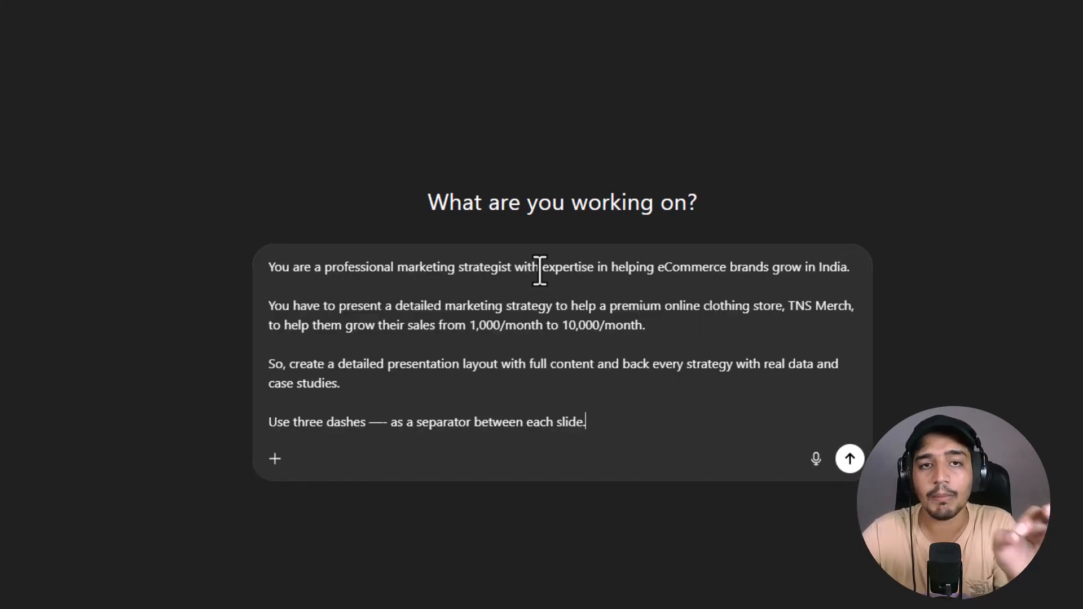
- Review the prompt's opening paragraphs covering the strategist role, the TNS Merch brand and the monthly sales target
{"action": "left_click_drag", "start_coordinate": [271, 270], "coordinate": [853, 264]}
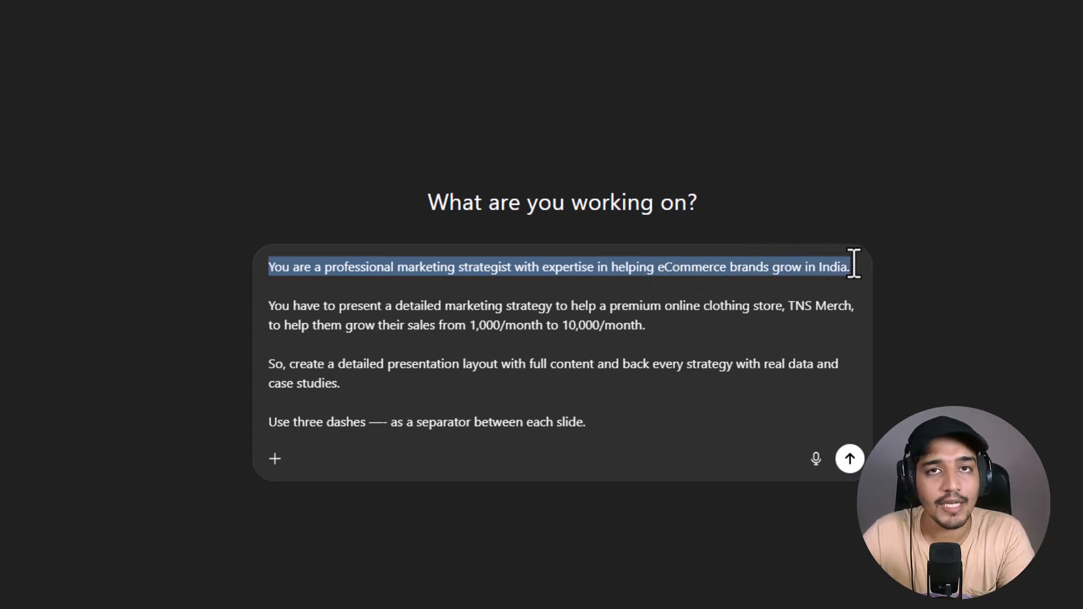
{"action": "left_click", "coordinate": [445, 267]}
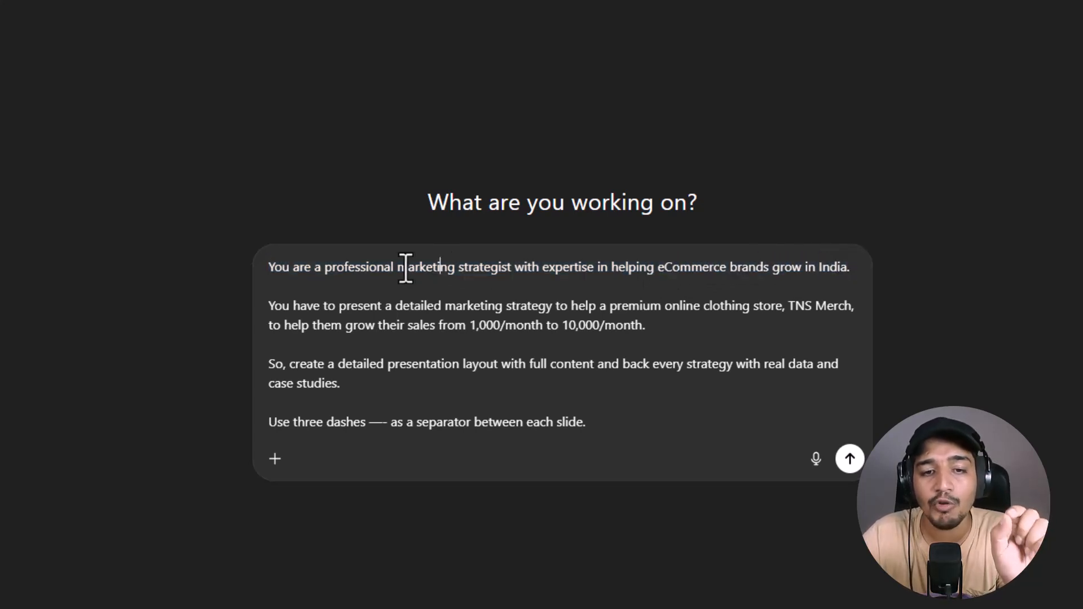
{"action": "left_click_drag", "start_coordinate": [398, 269], "coordinate": [511, 270]}
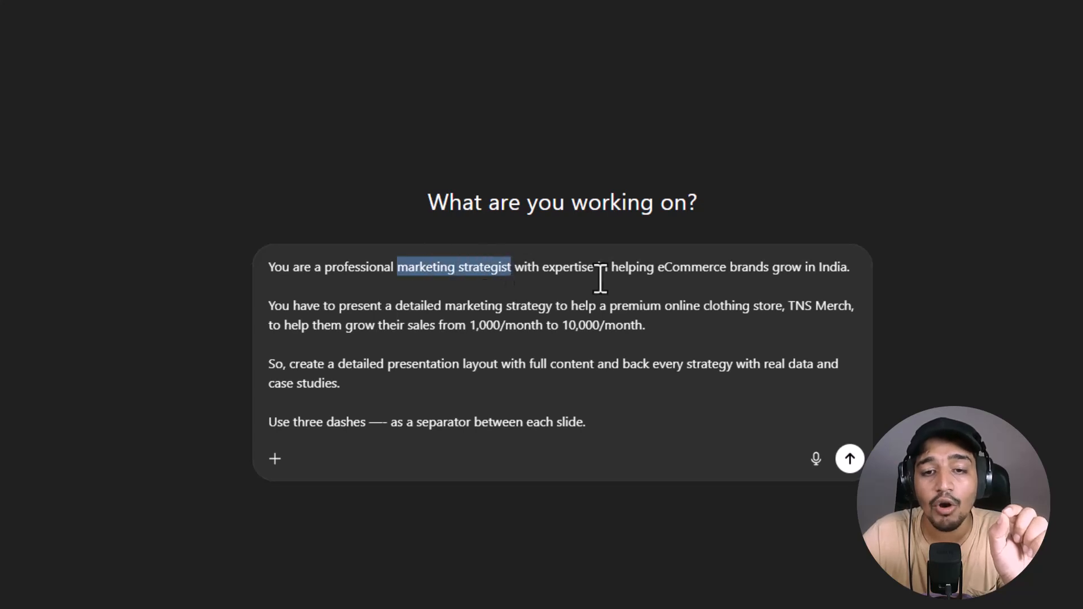
{"action": "left_click_drag", "start_coordinate": [612, 268], "coordinate": [841, 286]}
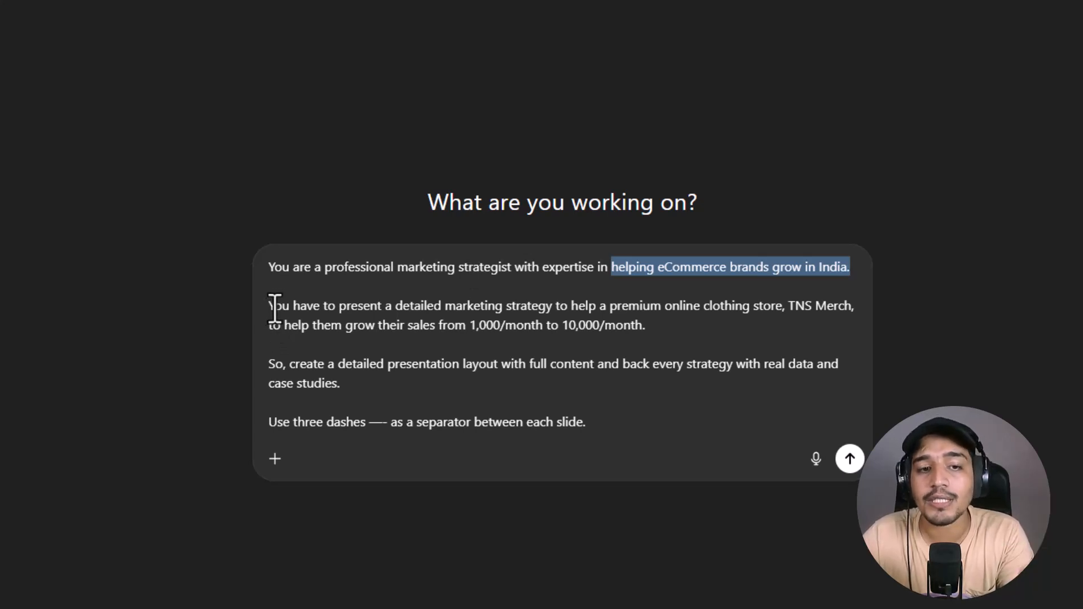
{"action": "left_click_drag", "start_coordinate": [273, 309], "coordinate": [818, 331]}
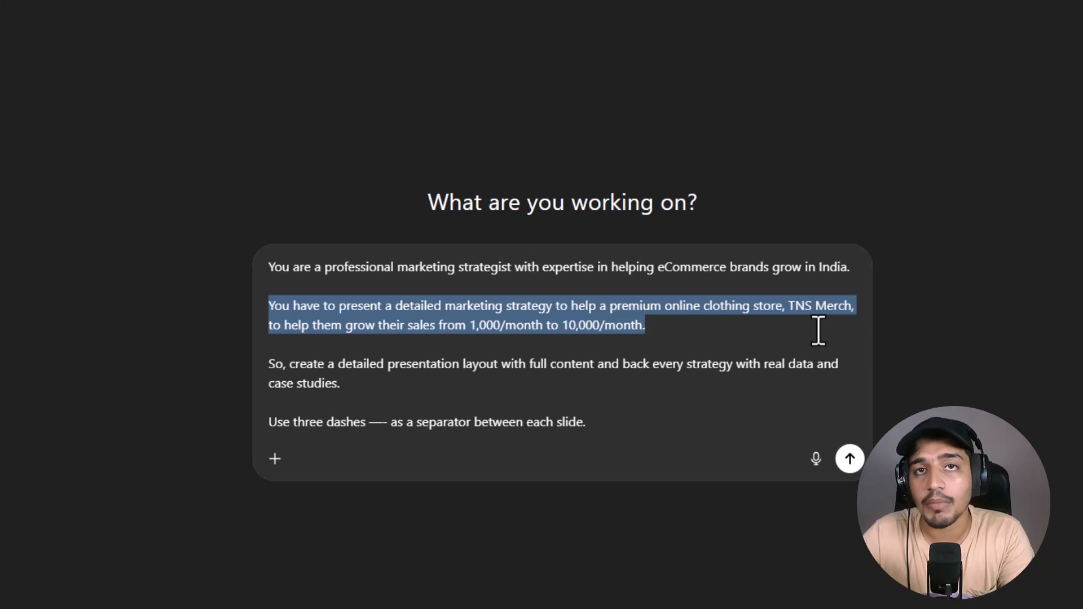
{"action": "left_click", "coordinate": [818, 331]}
{"action": "left_click_drag", "start_coordinate": [787, 307], "coordinate": [852, 309]}
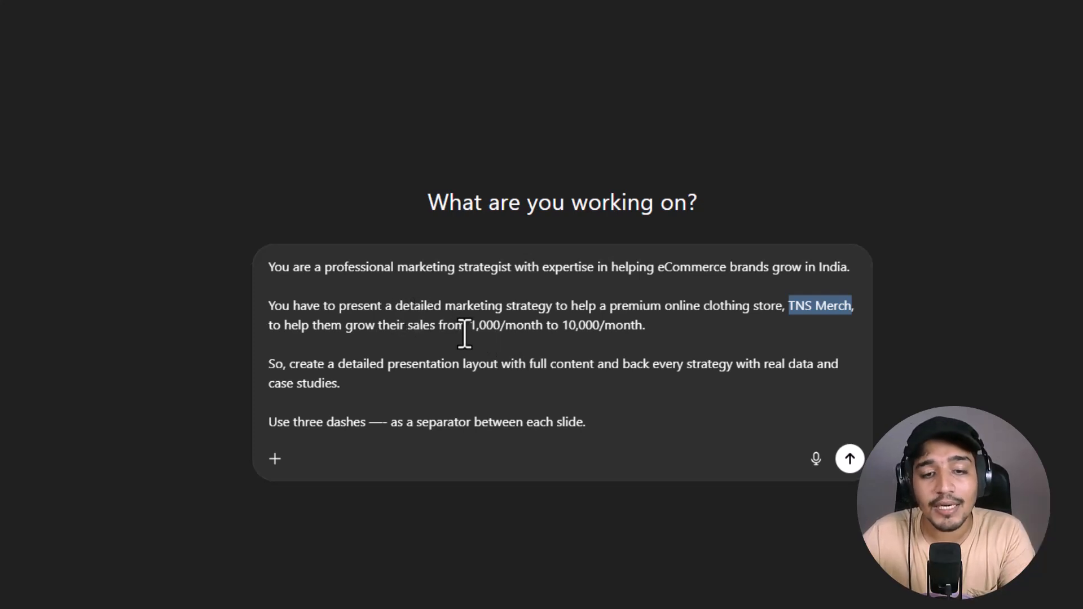
{"action": "left_click_drag", "start_coordinate": [471, 327], "coordinate": [638, 331]}
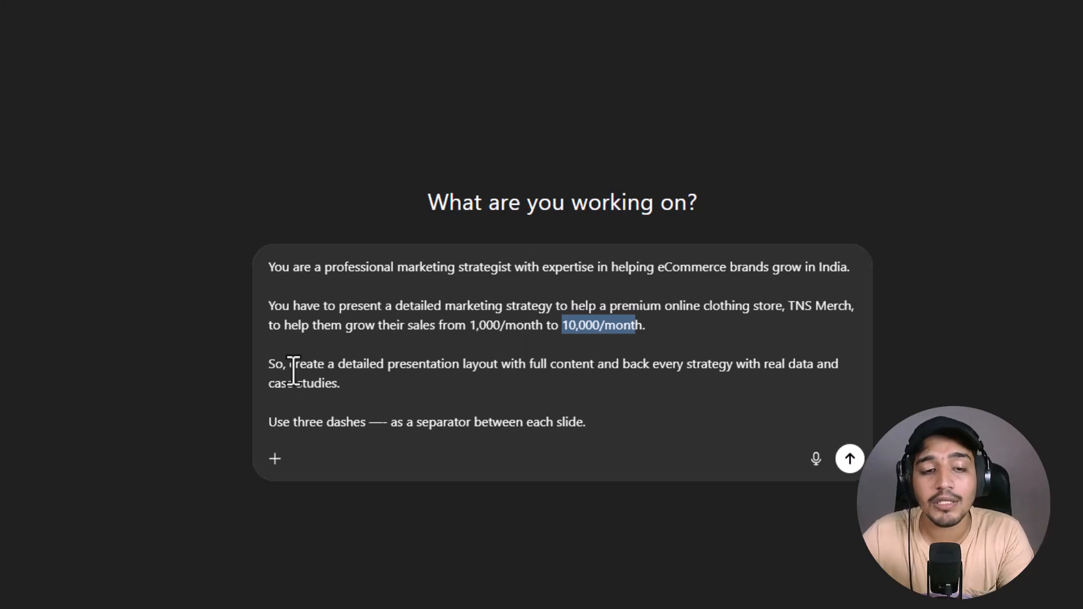
- Review the prompt's instructions on presentation layout, real data and case studies, and the separator between slides
{"action": "left_click_drag", "start_coordinate": [286, 368], "coordinate": [375, 384]}
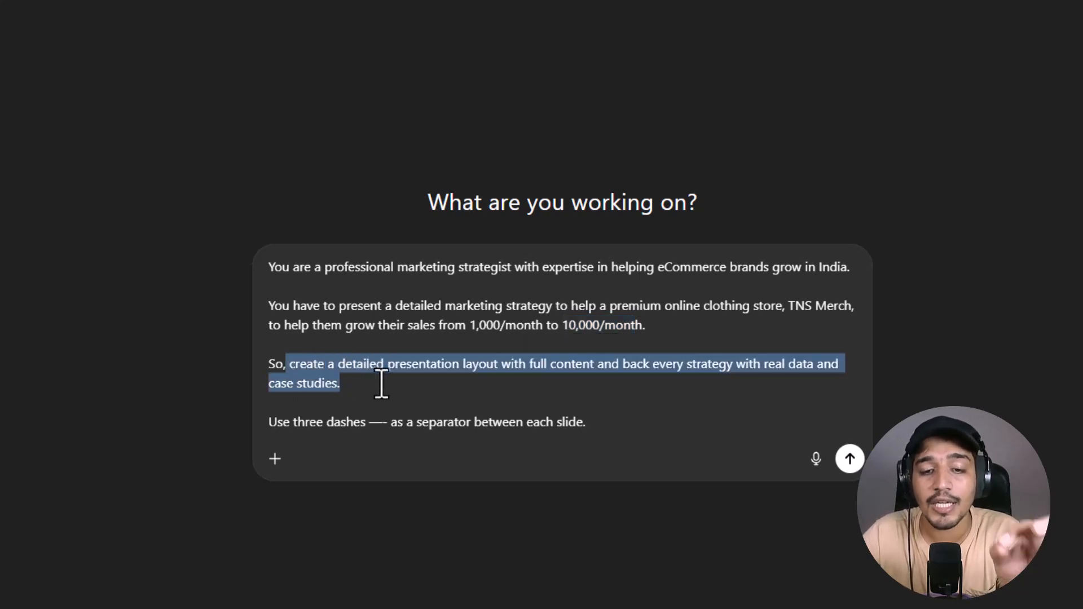
{"action": "left_click", "coordinate": [680, 380]}
{"action": "left_click_drag", "start_coordinate": [622, 367], "coordinate": [839, 388]}
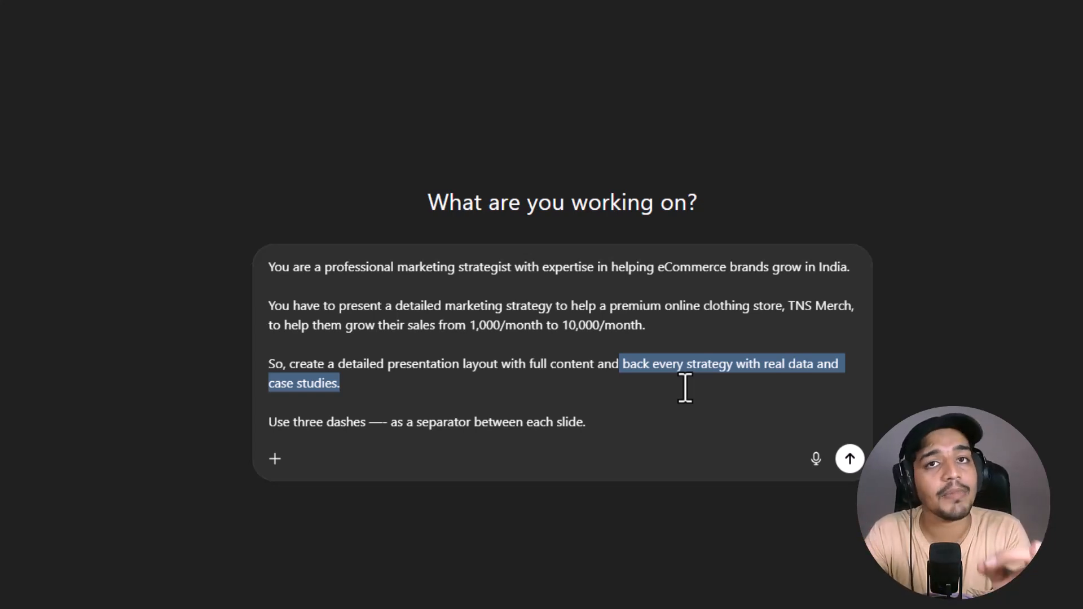
{"action": "left_click", "coordinate": [686, 388]}
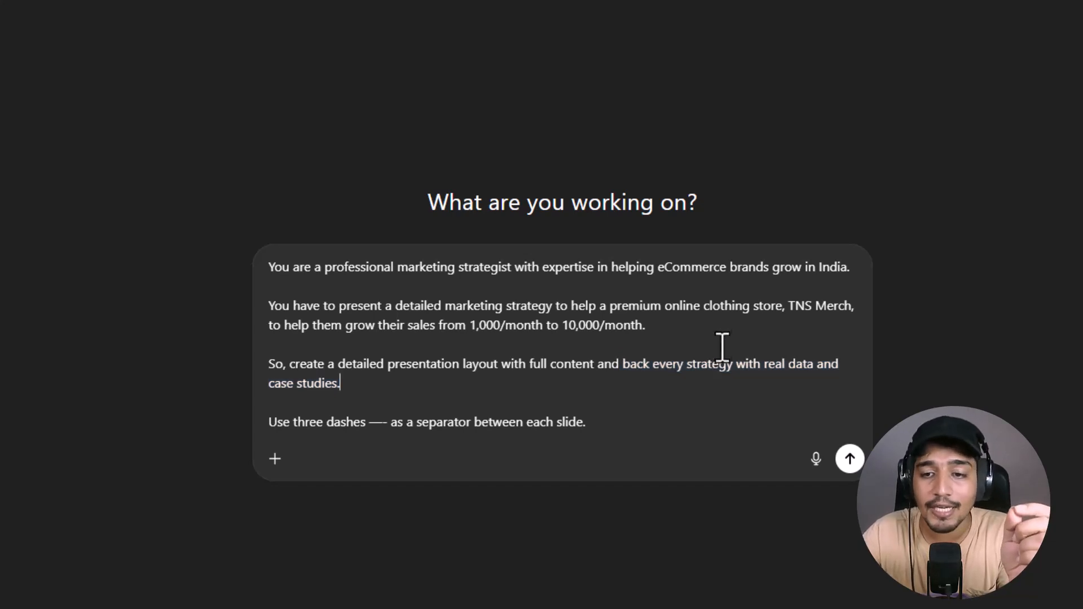
{"action": "left_click_drag", "start_coordinate": [768, 362], "coordinate": [788, 356]}
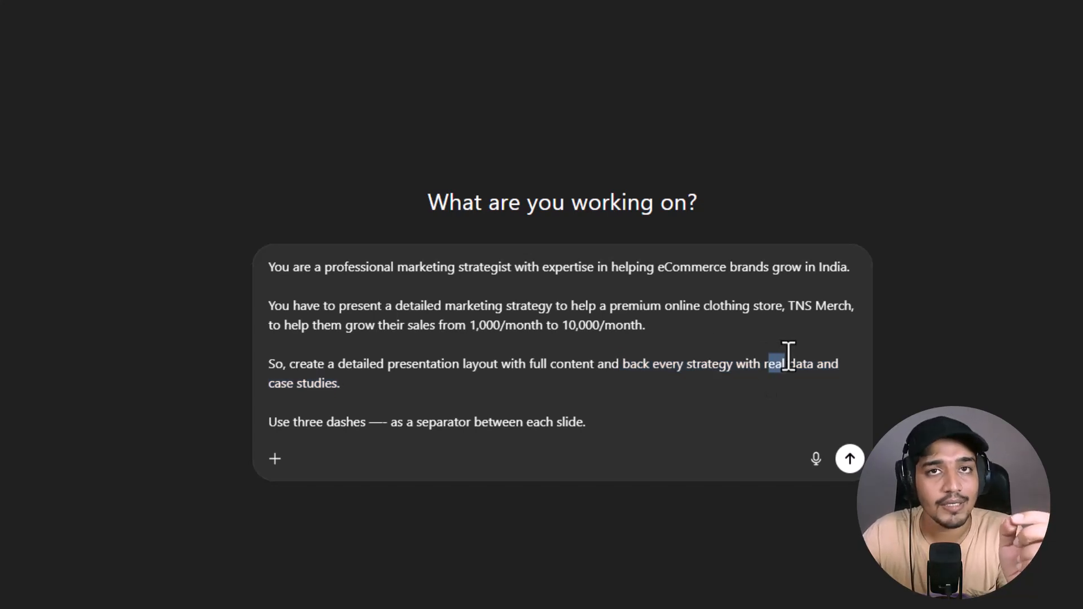
{"action": "left_click_drag", "start_coordinate": [788, 357], "coordinate": [781, 367]}
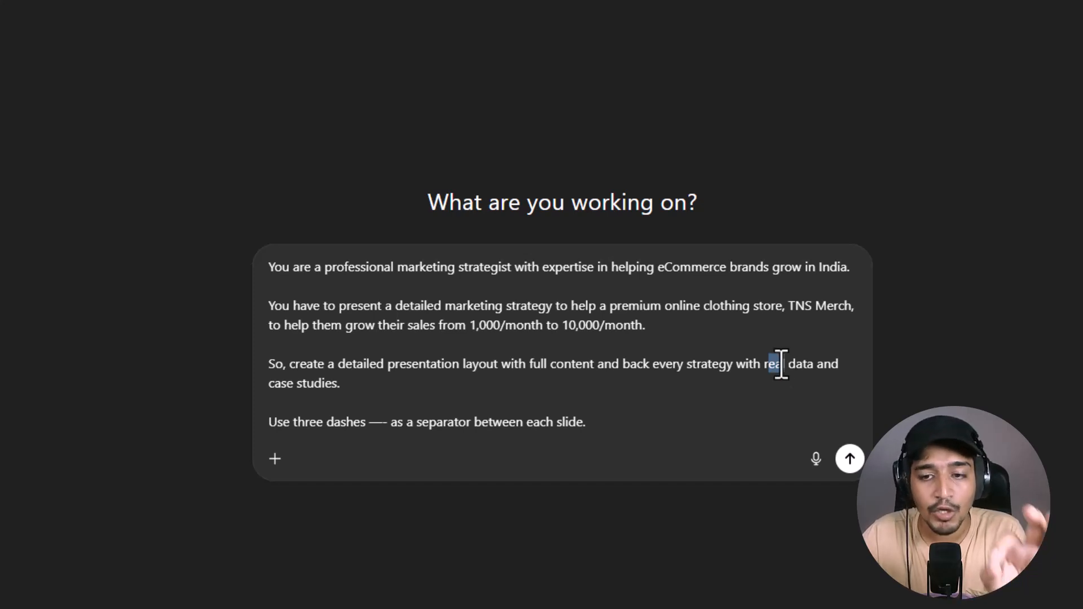
{"action": "left_click_drag", "start_coordinate": [781, 366], "coordinate": [788, 354]}
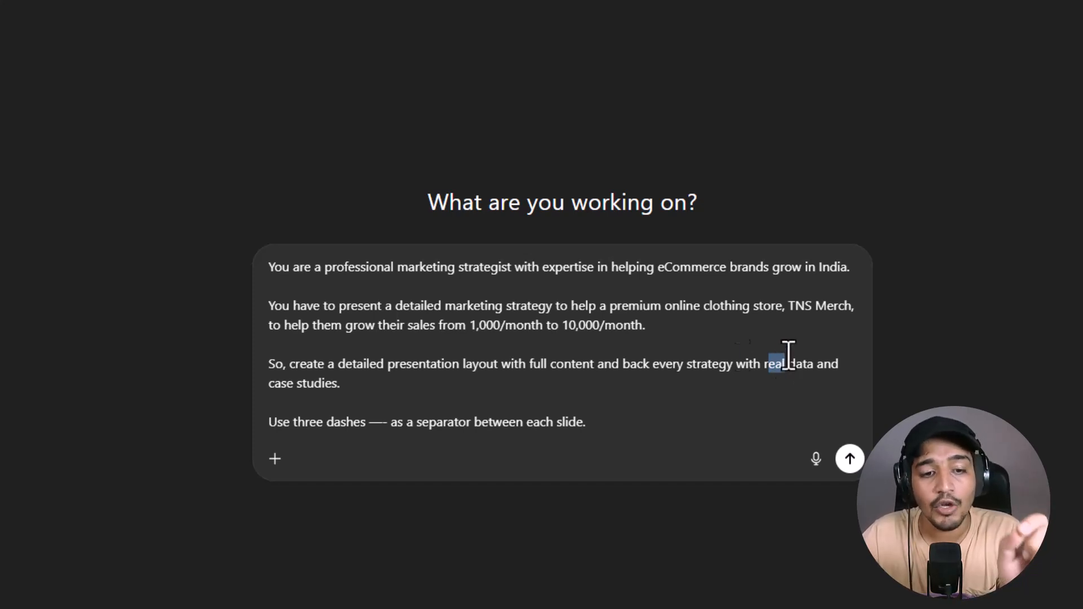
{"action": "left_click", "coordinate": [267, 423]}
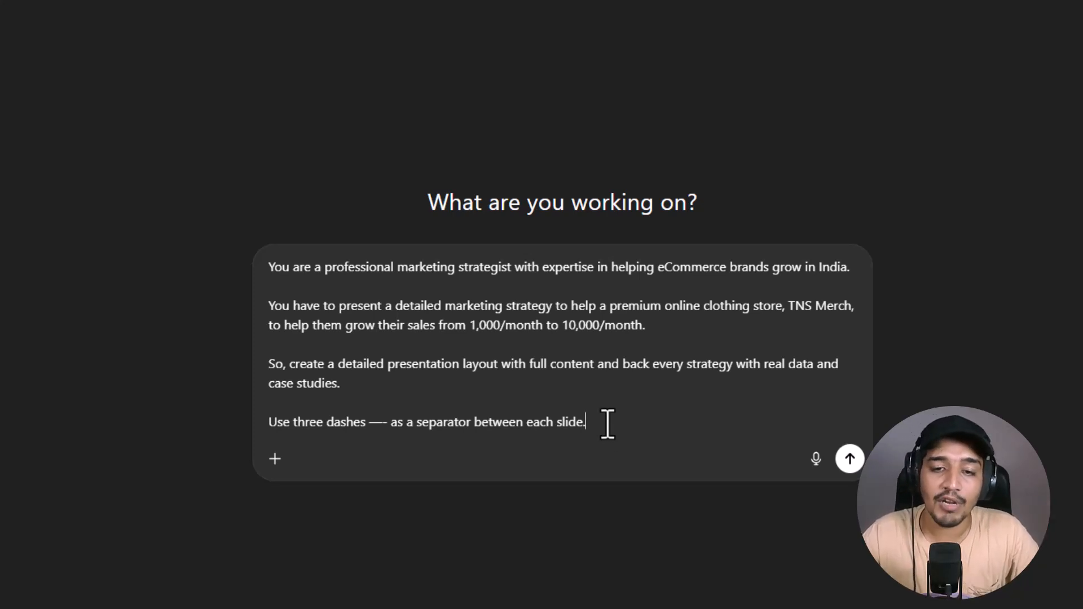
- Submit the TNS Merch presentation prompt
{"action": "left_click", "coordinate": [850, 458]}
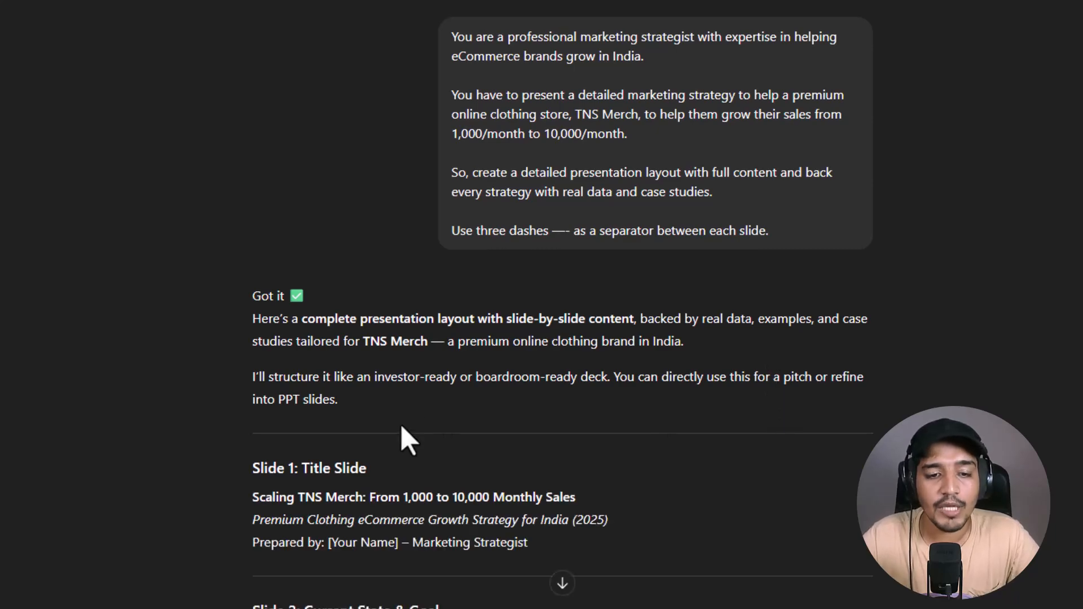
- Examine the titles and content of slides 1 to 4 in the generated presentation outline
{"action": "scroll", "coordinate": [401, 428], "scroll_direction": "down", "scroll_amount": 4}
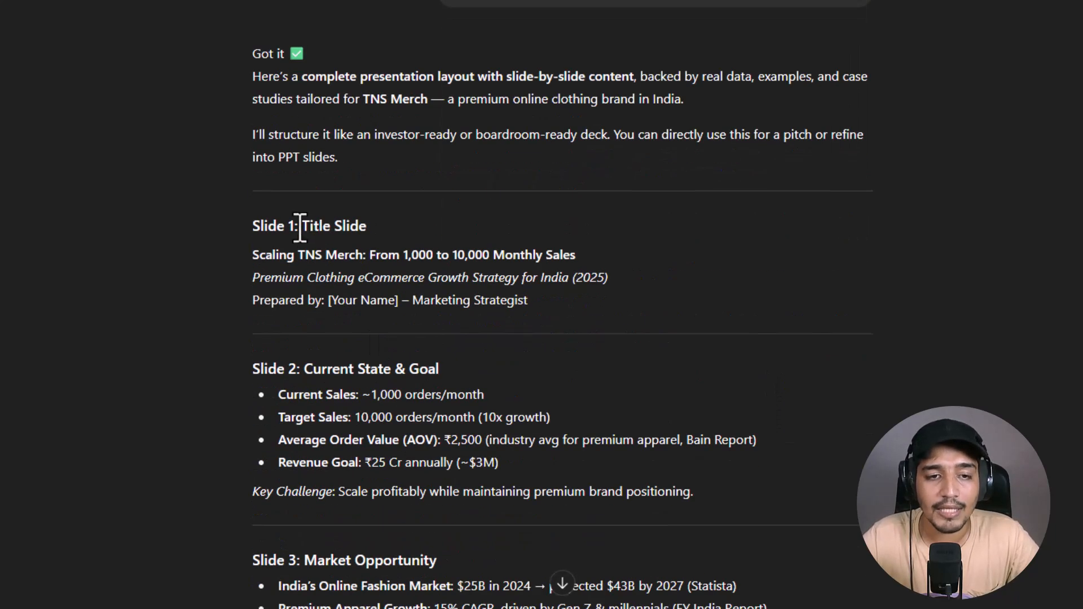
{"action": "left_click_drag", "start_coordinate": [298, 226], "coordinate": [367, 225]}
{"action": "scroll", "coordinate": [383, 222], "scroll_direction": "down", "scroll_amount": 7}
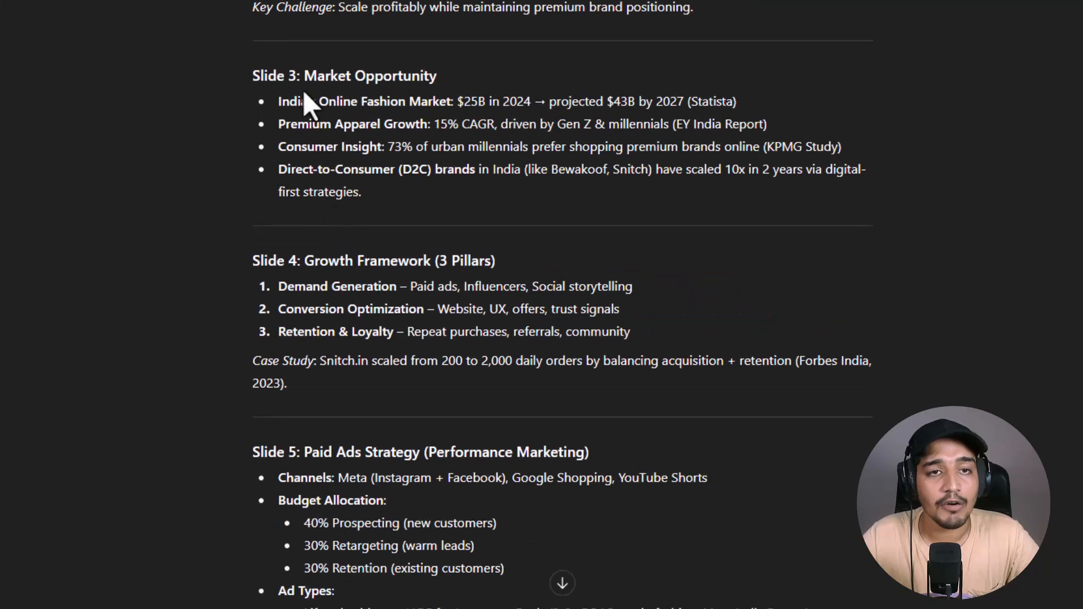
{"action": "scroll", "coordinate": [301, 85], "scroll_direction": "up", "scroll_amount": 7}
{"action": "left_click_drag", "start_coordinate": [304, 368], "coordinate": [478, 369]}
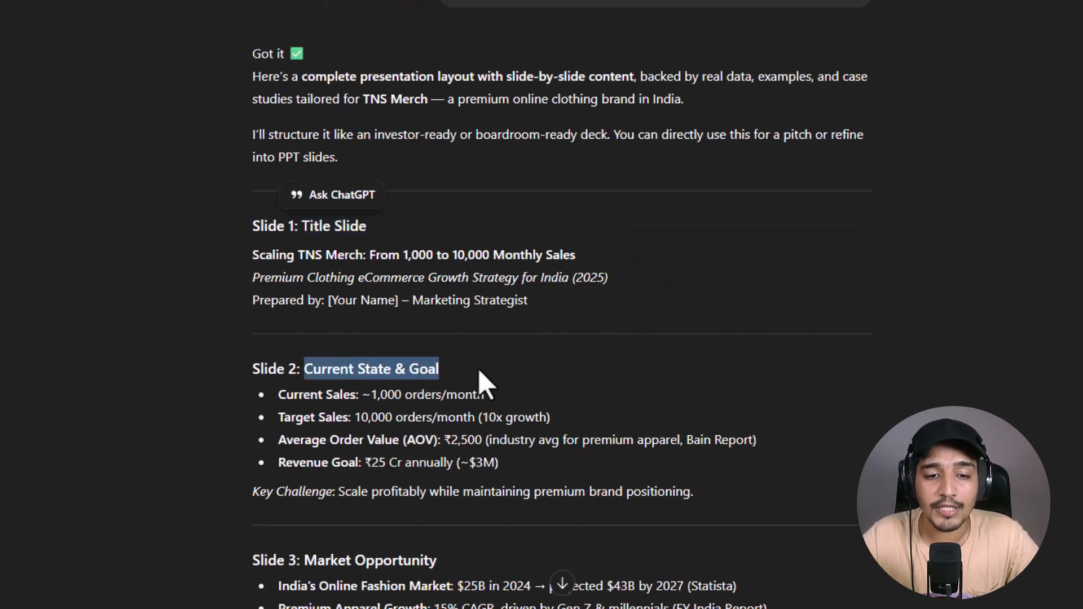
{"action": "scroll", "coordinate": [478, 369], "scroll_direction": "down", "scroll_amount": 4}
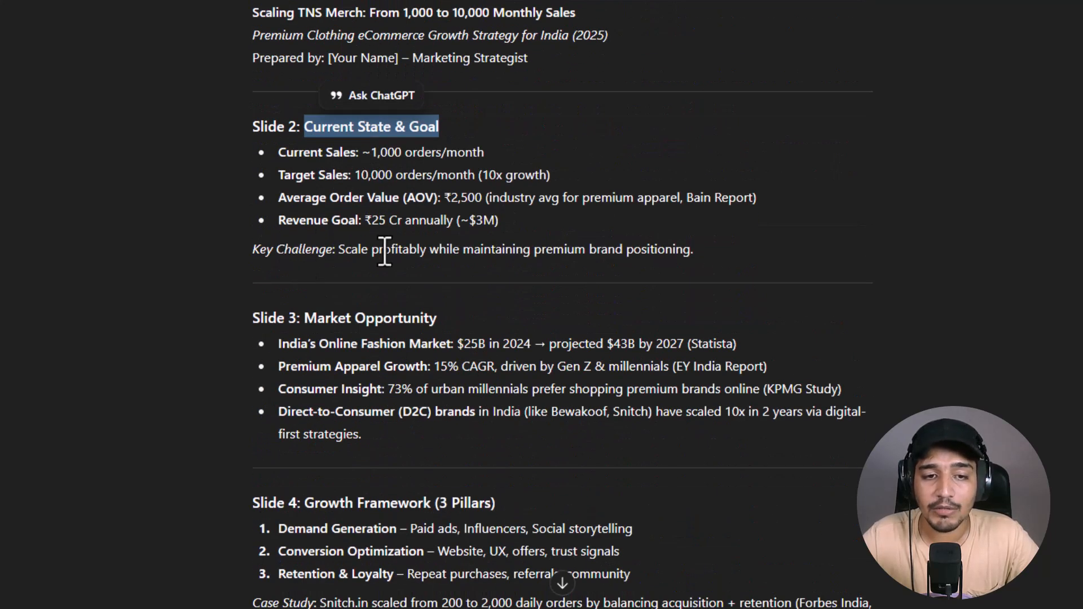
{"action": "left_click_drag", "start_coordinate": [304, 317], "coordinate": [453, 318]}
{"action": "scroll", "coordinate": [446, 350], "scroll_direction": "down", "scroll_amount": 4}
{"action": "left_click_drag", "start_coordinate": [299, 260], "coordinate": [496, 262]}
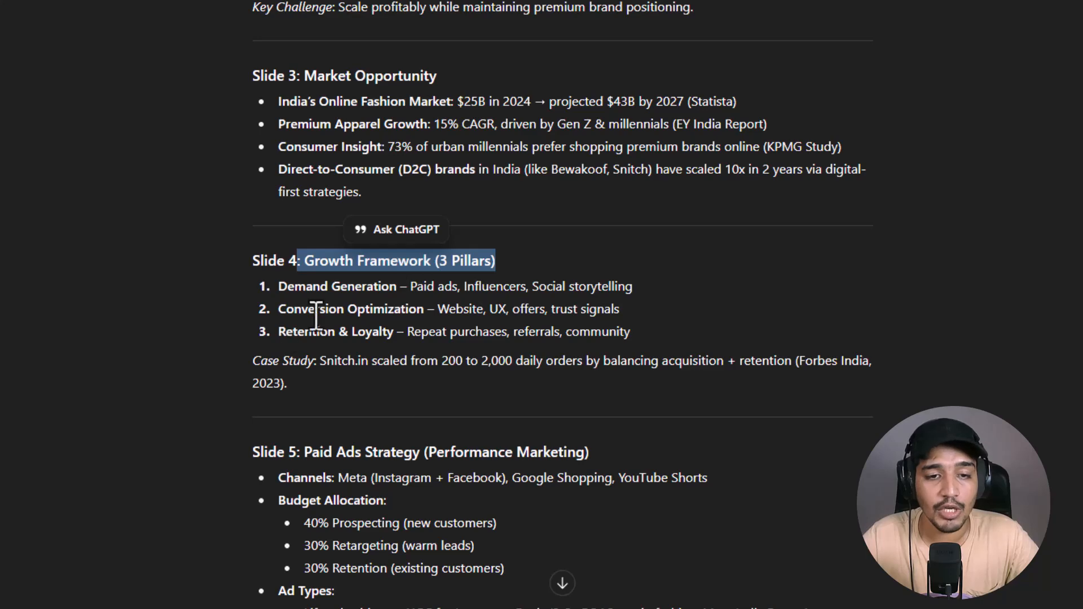
- Read the slide 4 case study and the influencer marketing points, and skim the remaining slides to the closing
{"action": "left_click", "coordinate": [324, 366]}
{"action": "left_click_drag", "start_coordinate": [325, 366], "coordinate": [394, 387]}
{"action": "scroll", "coordinate": [394, 387], "scroll_direction": "down", "scroll_amount": 4}
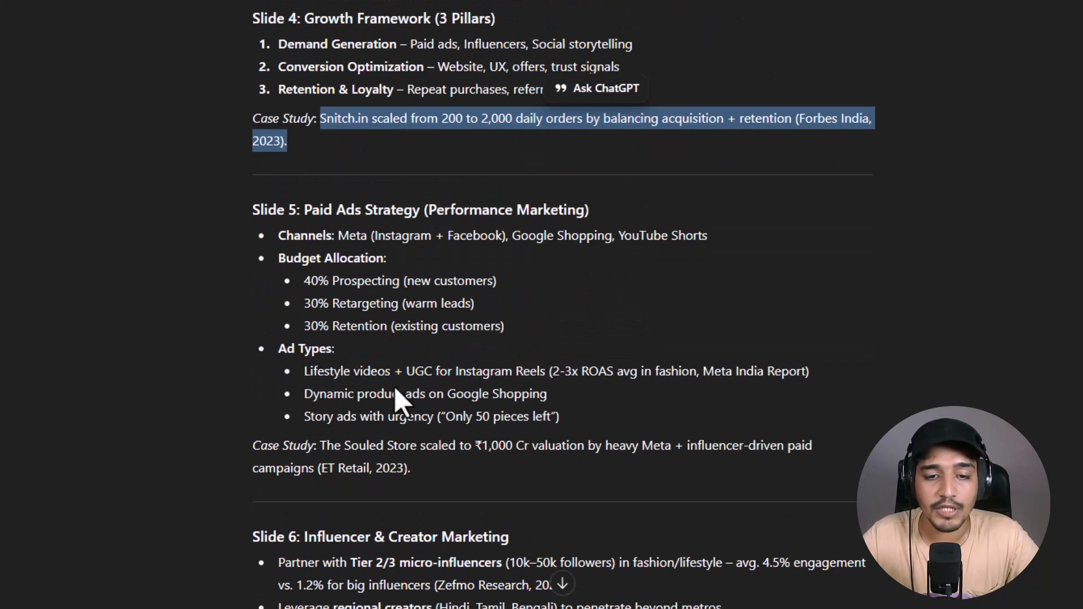
{"action": "left_click", "coordinate": [394, 386]}
{"action": "scroll", "coordinate": [394, 387], "scroll_direction": "down", "scroll_amount": 8}
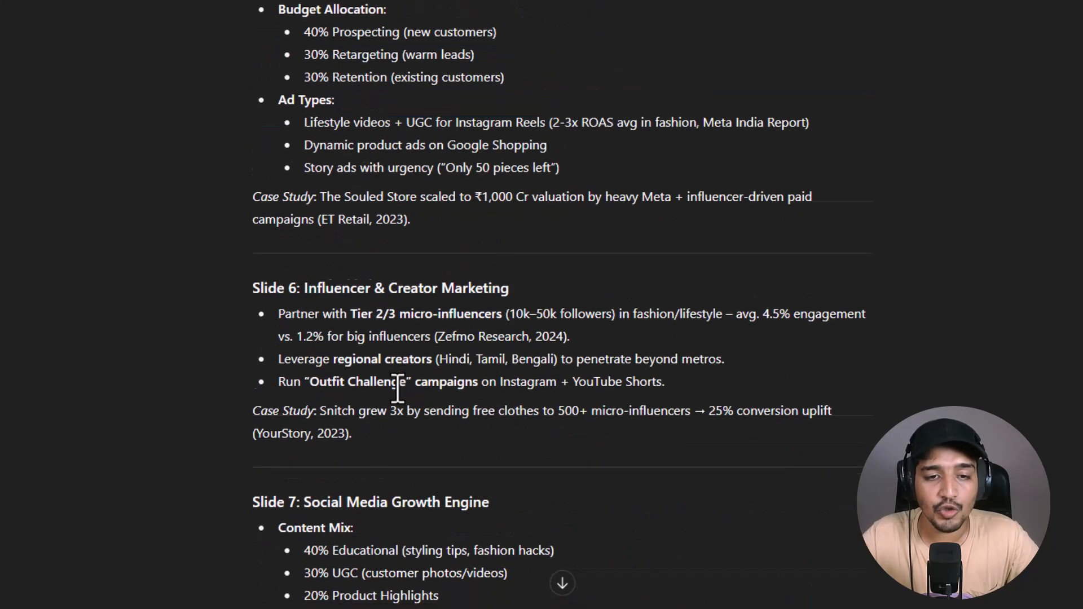
{"action": "left_click_drag", "start_coordinate": [276, 71], "coordinate": [746, 149]}
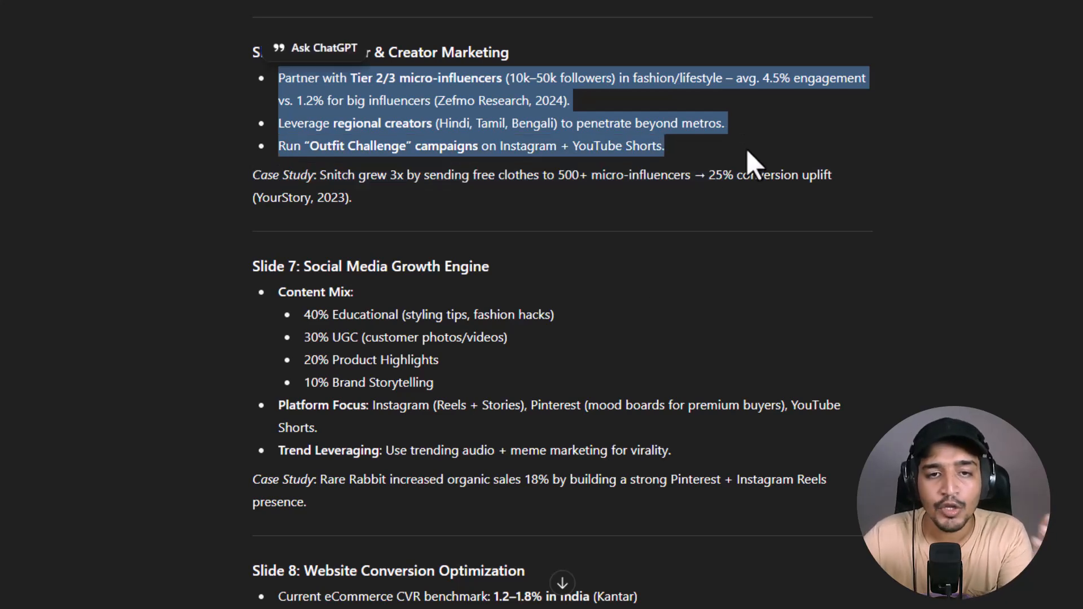
{"action": "left_click", "coordinate": [511, 308]}
{"action": "scroll", "coordinate": [512, 309], "scroll_direction": "down", "scroll_amount": 4}
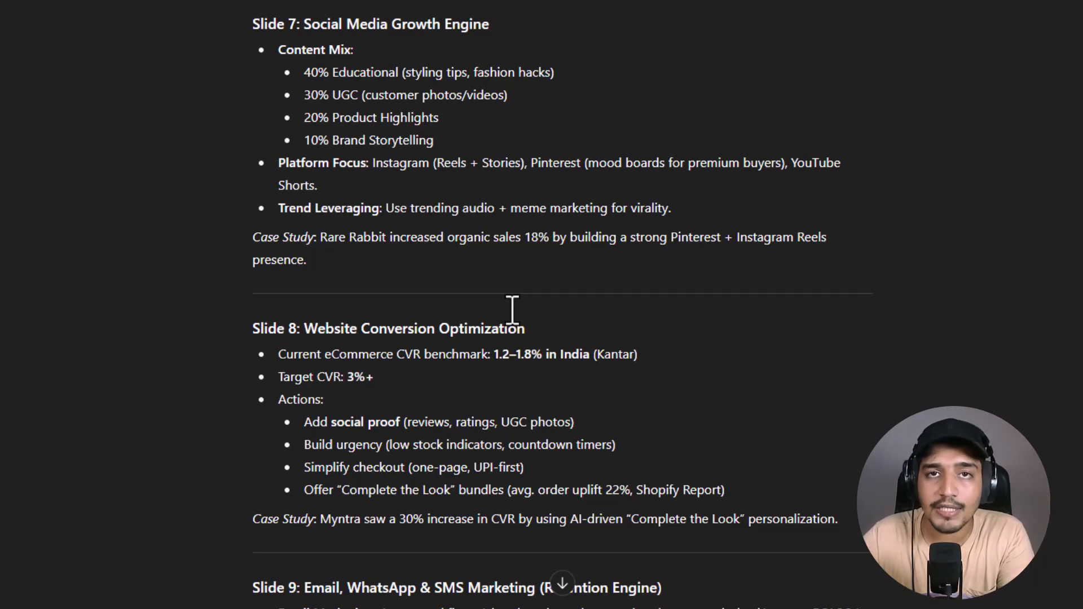
{"action": "scroll", "coordinate": [511, 309], "scroll_direction": "down", "scroll_amount": 20}
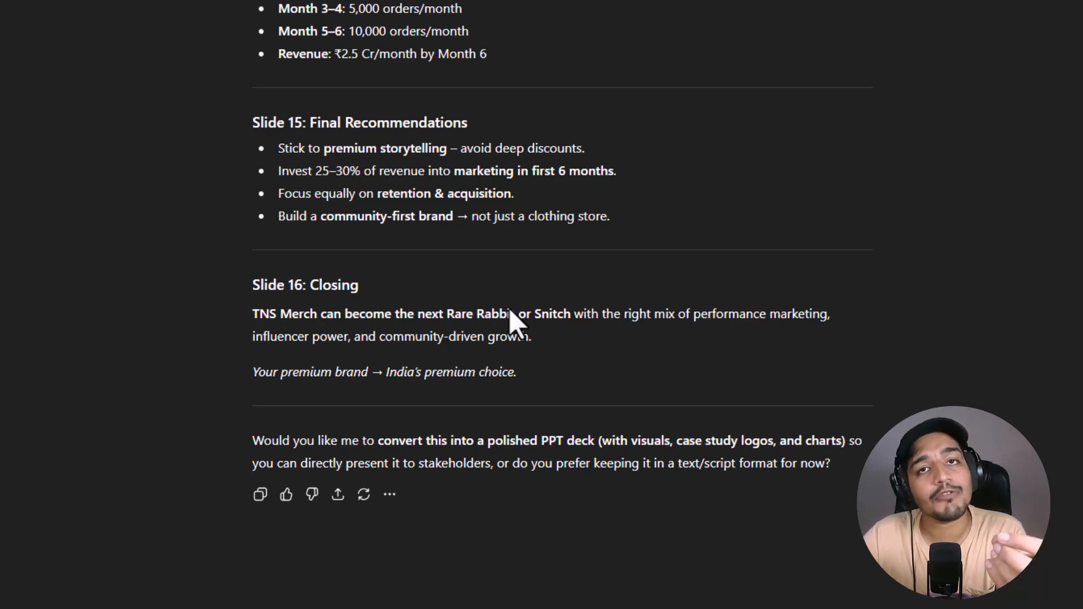
- Turn on the Think longer option and submit the same TNS Merch presentation prompt again
{"action": "left_click", "coordinate": [257, 566]}
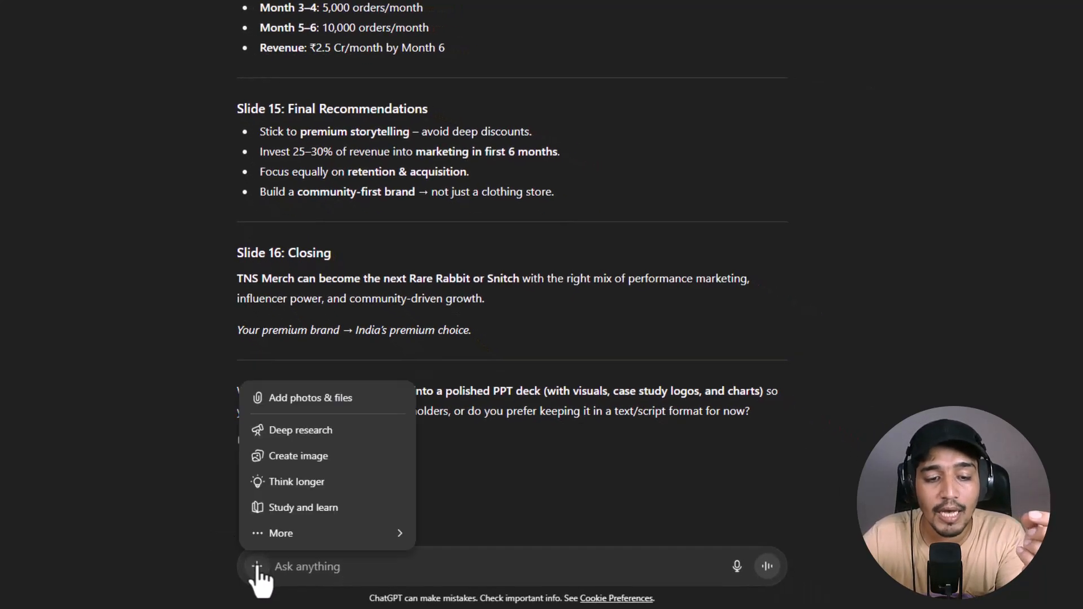
{"action": "left_click", "coordinate": [293, 490]}
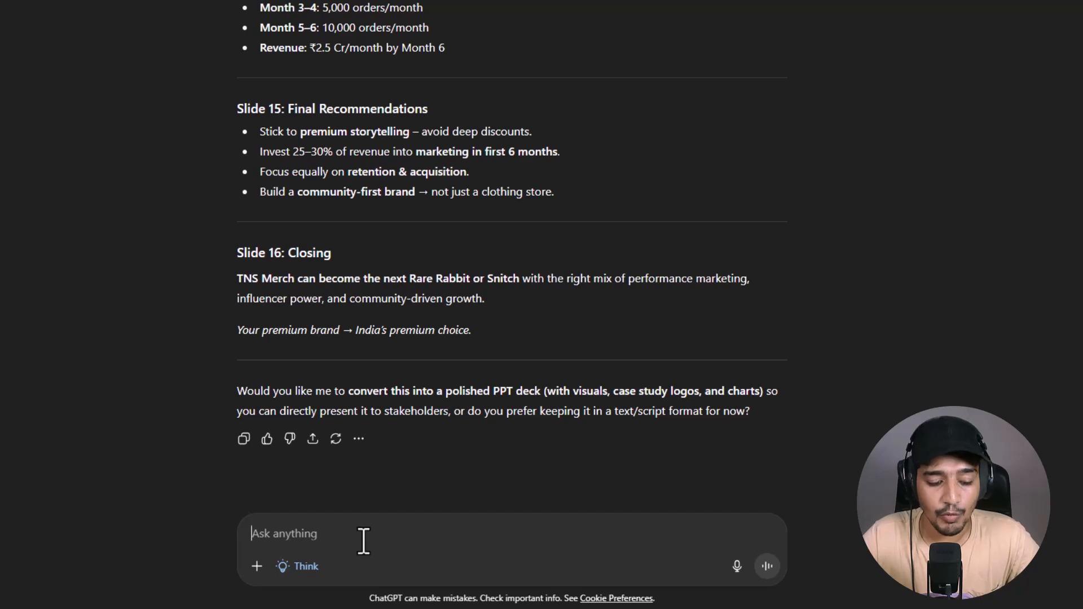
{"action": "type", "text": "You are a professional marketing strategist with expertise in helping eCommerce brands grow in India. You have to present a detailed marketing strategy to help a premium online clothing store, TNS Merch, to help them grow their sales from 1,000/month to 10,000/month. So, create a detailed presentation layout with full content and back every strategy with real data and case studies. Use three dashes --- as a separator between each slide."}
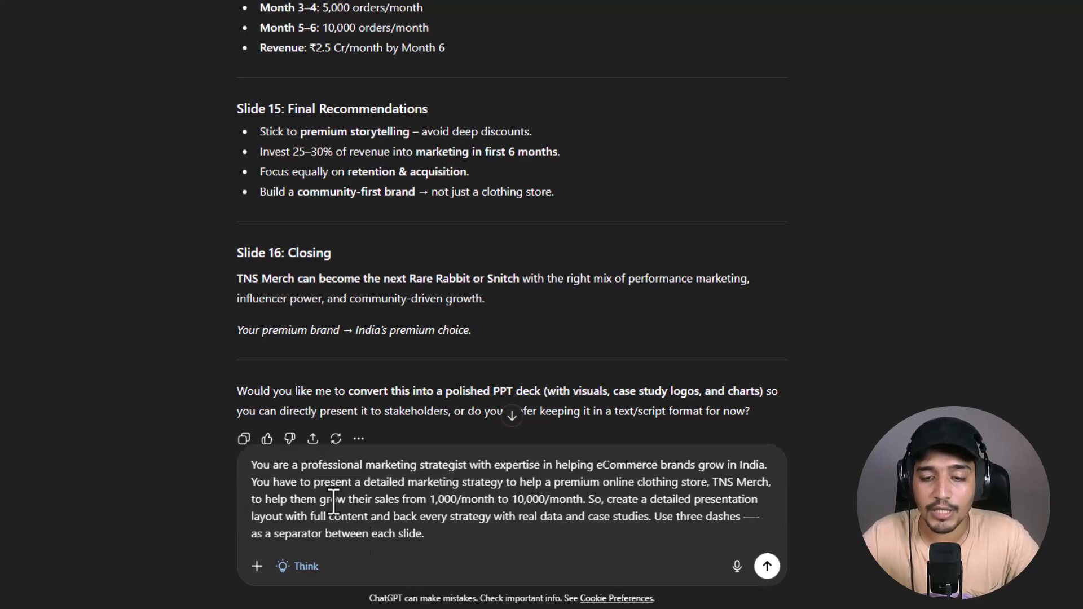
{"action": "left_click", "coordinate": [767, 565]}
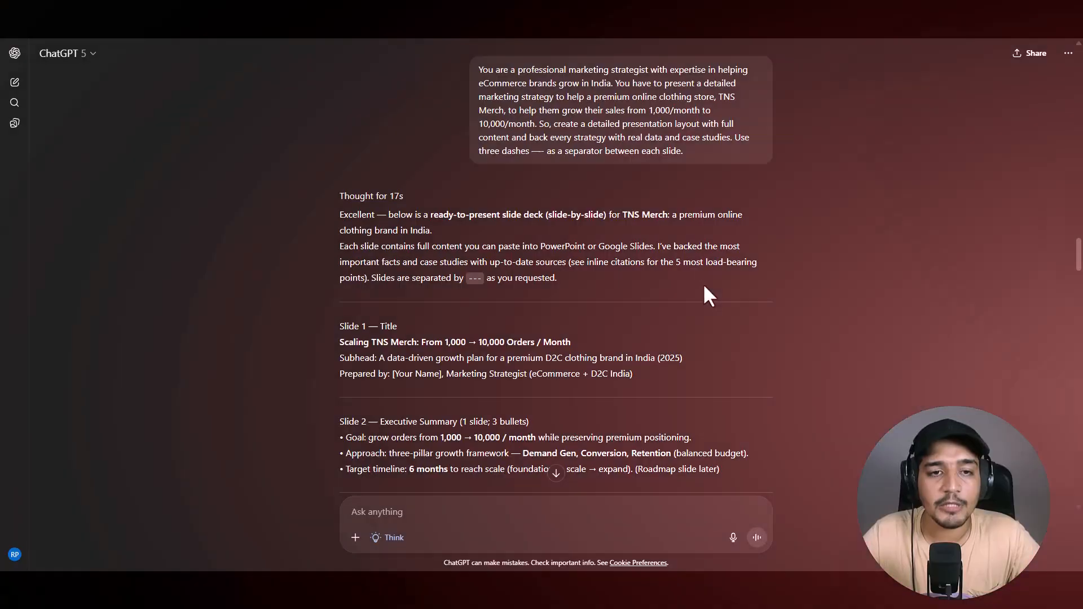
- Examine the new outline's opening slides, including the KPI targets and the 3-Pillar Growth Framework
{"action": "scroll", "coordinate": [405, 311], "scroll_direction": "down", "scroll_amount": 3}
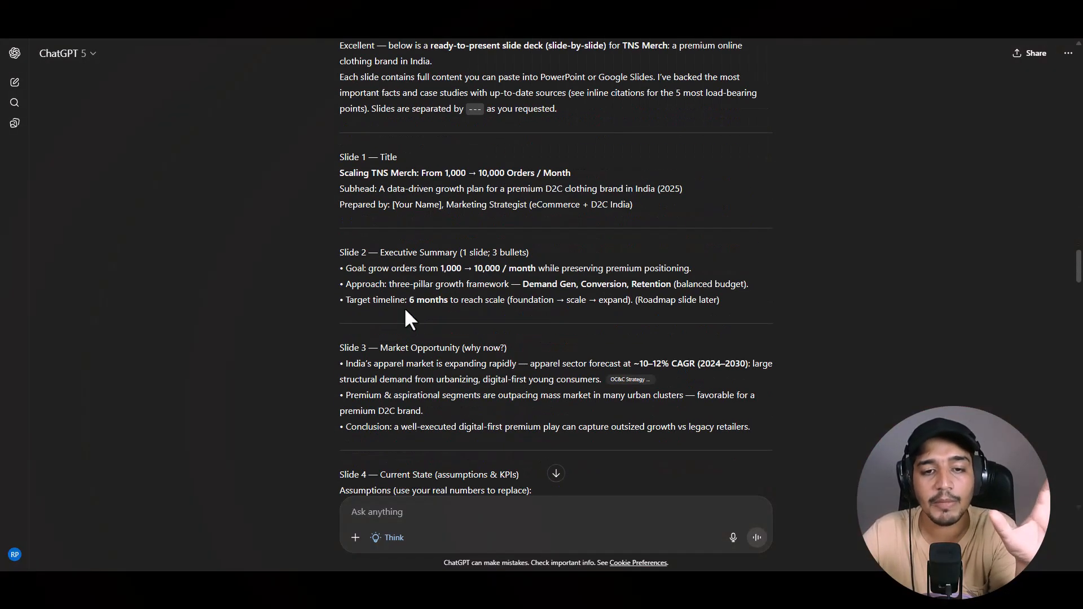
{"action": "scroll", "coordinate": [405, 317], "scroll_direction": "down", "scroll_amount": 3}
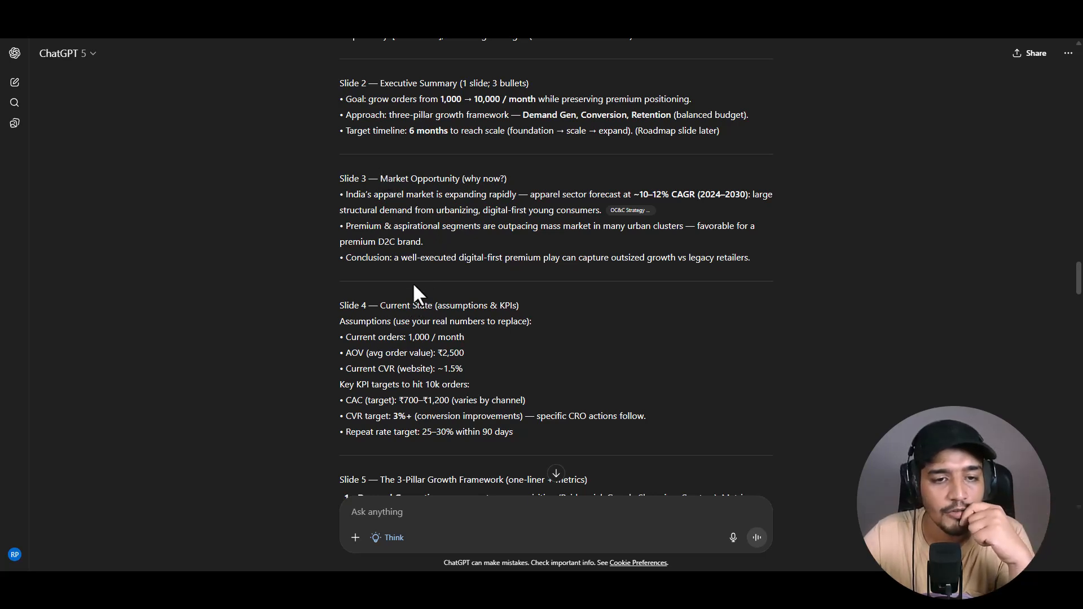
{"action": "scroll", "coordinate": [423, 307], "scroll_direction": "down", "scroll_amount": 3}
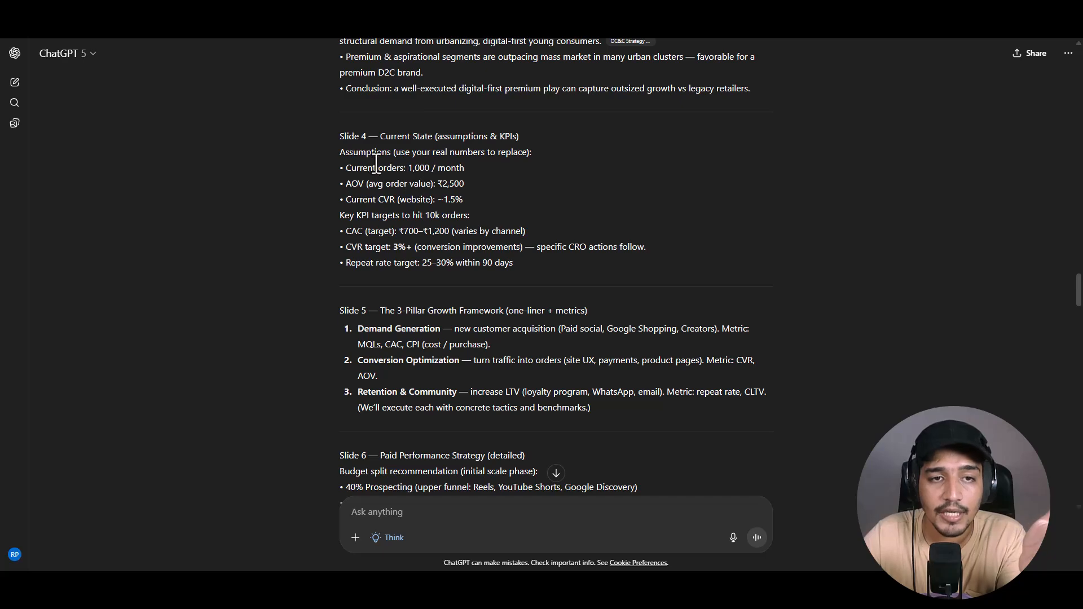
{"action": "left_click_drag", "start_coordinate": [340, 215], "coordinate": [469, 217]}
{"action": "scroll", "coordinate": [417, 253], "scroll_direction": "down", "scroll_amount": 3}
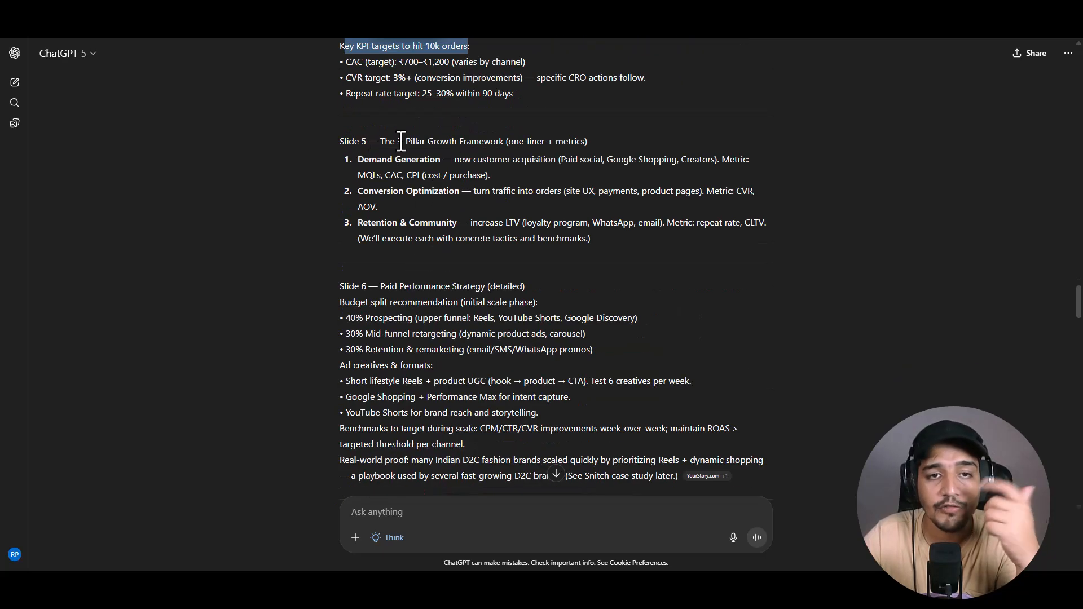
{"action": "left_click_drag", "start_coordinate": [398, 142], "coordinate": [507, 143]}
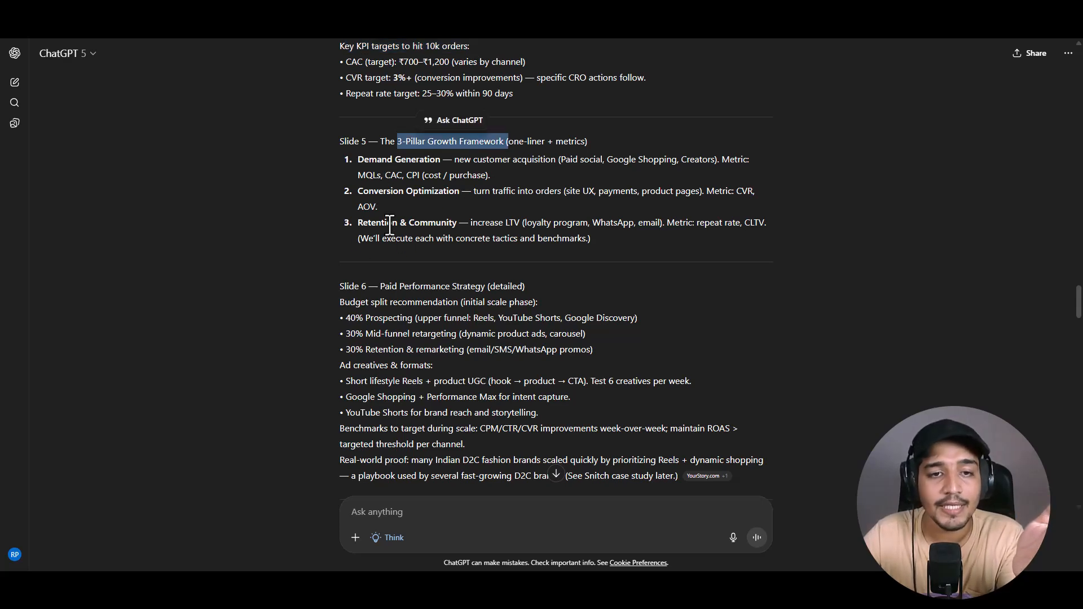
- Examine slides 6 to 21 of the new outline, plus its listed sources and the follow-up options
{"action": "scroll", "coordinate": [453, 227], "scroll_direction": "up", "scroll_amount": 20}
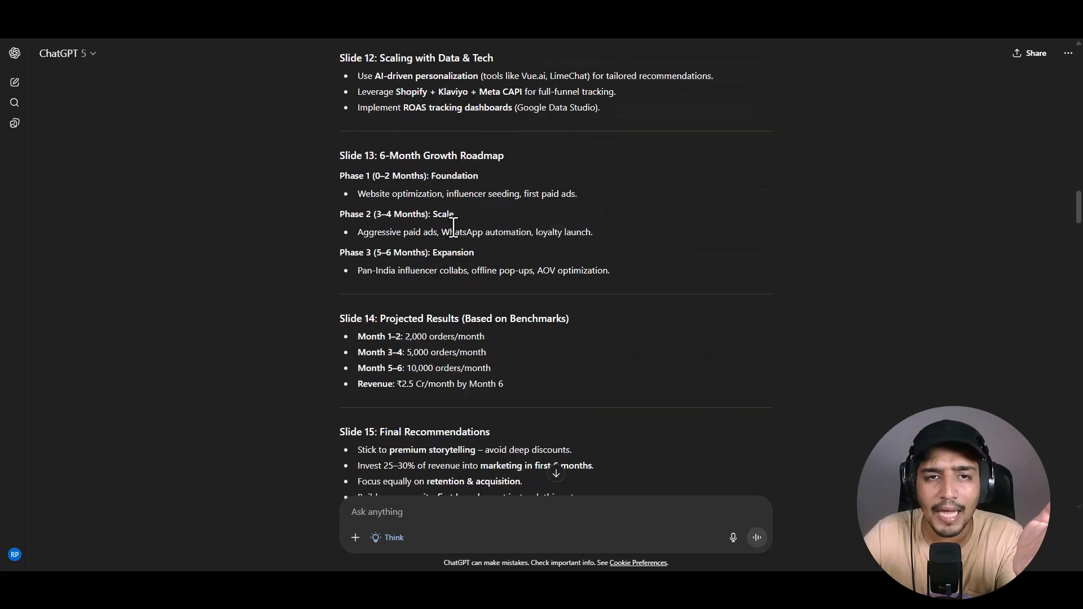
{"action": "scroll", "coordinate": [451, 227], "scroll_direction": "down", "scroll_amount": 13}
{"action": "scroll", "coordinate": [451, 228], "scroll_direction": "down", "scroll_amount": 20}
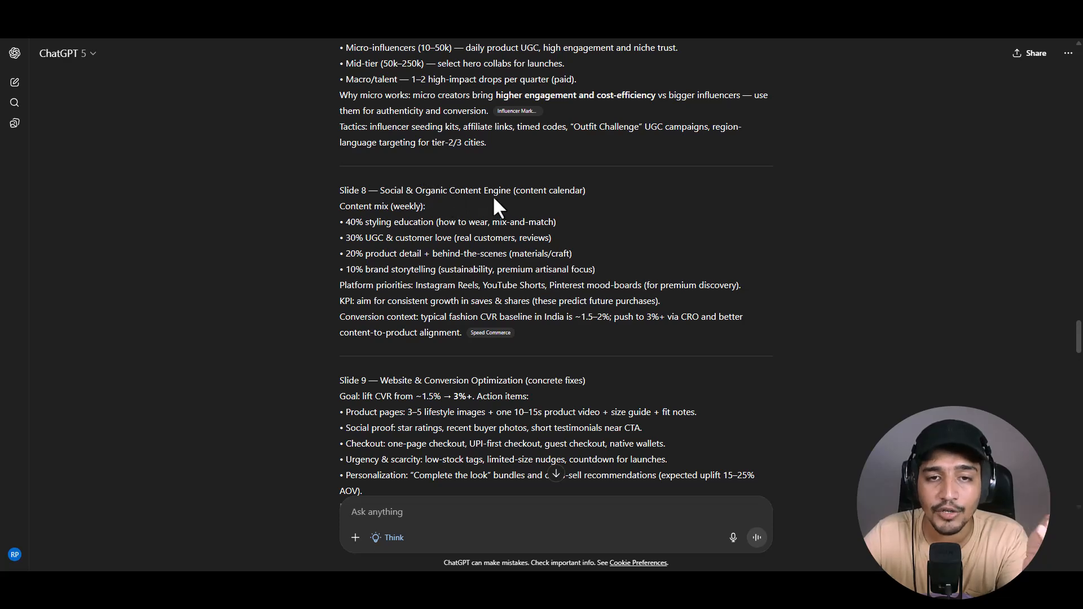
{"action": "scroll", "coordinate": [493, 196], "scroll_direction": "down", "scroll_amount": 12}
{"action": "scroll", "coordinate": [496, 197], "scroll_direction": "down", "scroll_amount": 1}
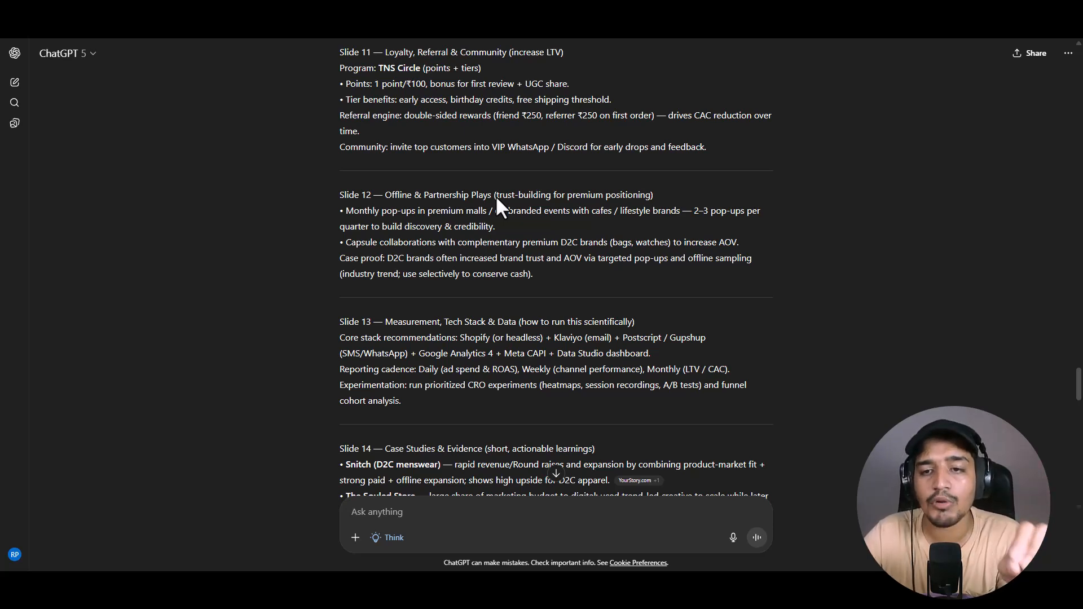
{"action": "scroll", "coordinate": [496, 197], "scroll_direction": "down", "scroll_amount": 20}
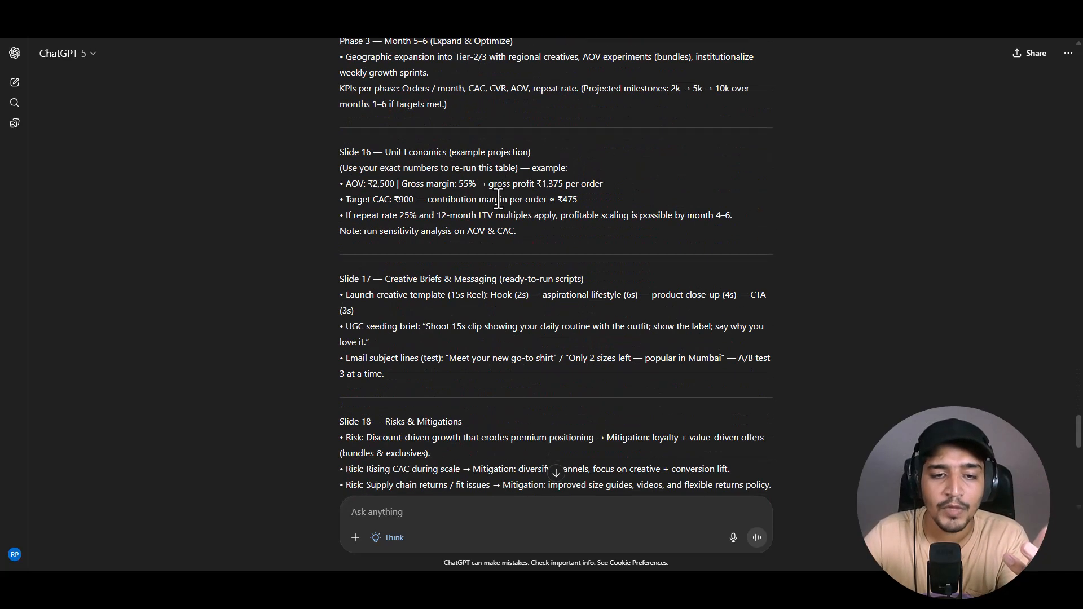
{"action": "scroll", "coordinate": [498, 198], "scroll_direction": "down", "scroll_amount": 1}
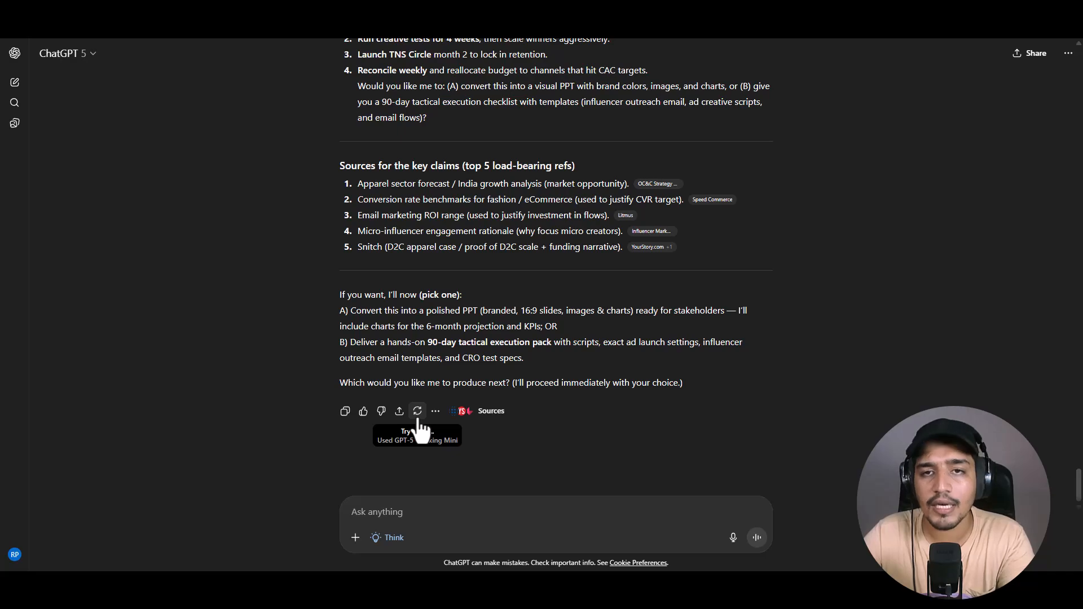
{"action": "scroll", "coordinate": [440, 355], "scroll_direction": "up", "scroll_amount": 10}
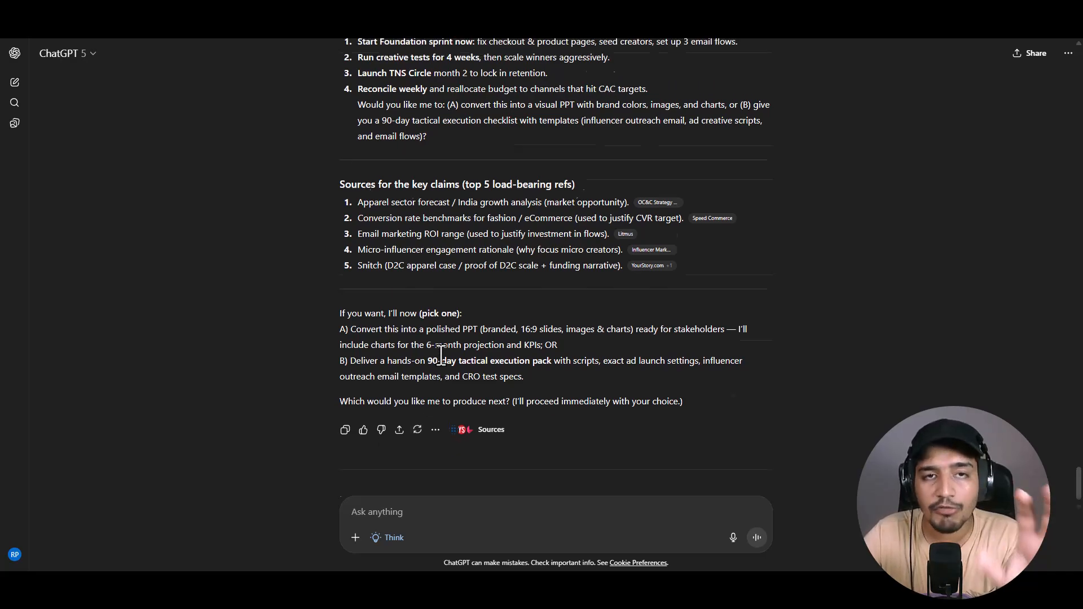
{"action": "scroll", "coordinate": [440, 356], "scroll_direction": "up", "scroll_amount": 15}
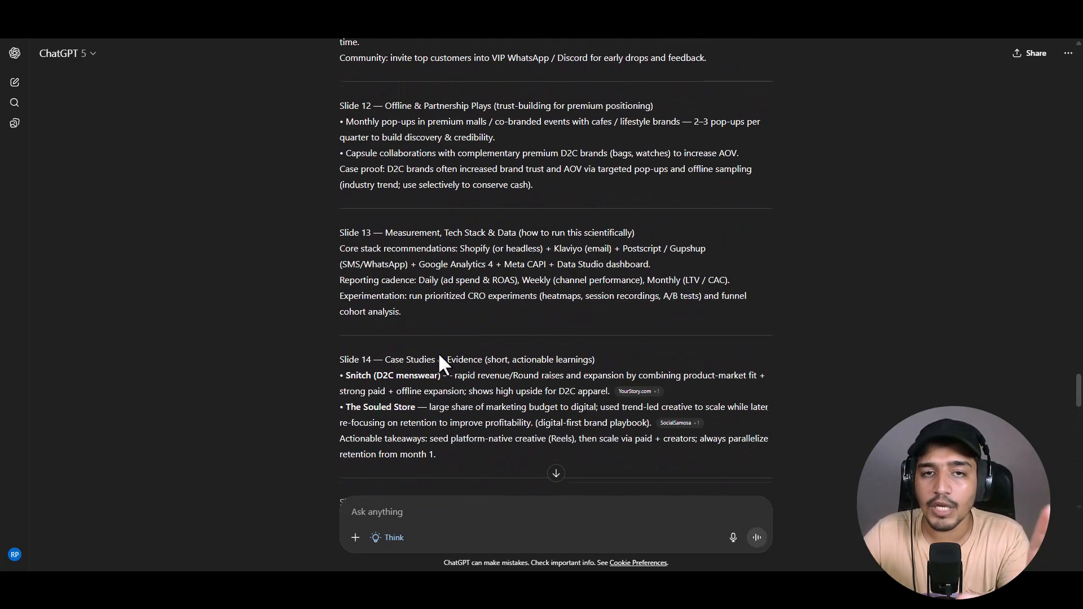
- Copy the complete slide-by-slide response containing the TNS Merch outline
{"action": "scroll", "coordinate": [439, 356], "scroll_direction": "down", "scroll_amount": 20}
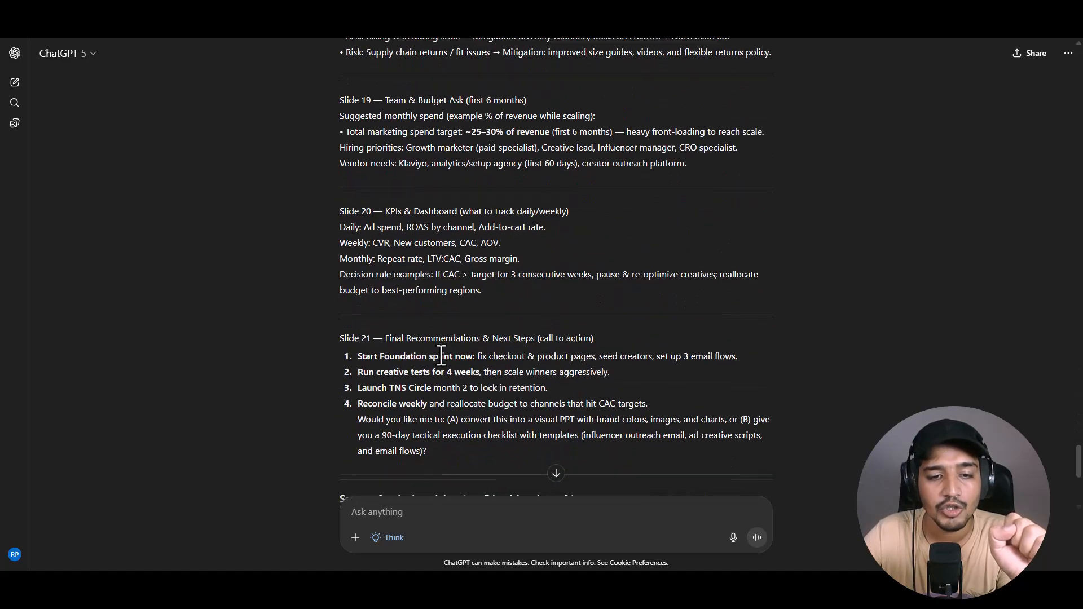
{"action": "left_click", "coordinate": [344, 412]}
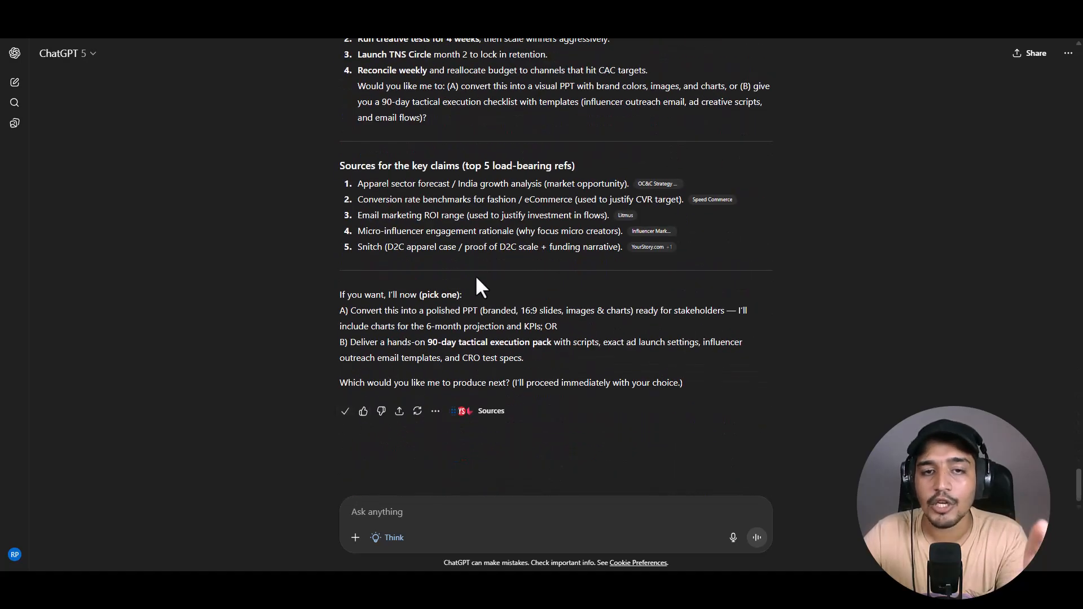
{"action": "scroll", "coordinate": [478, 276], "scroll_direction": "up", "scroll_amount": 15}
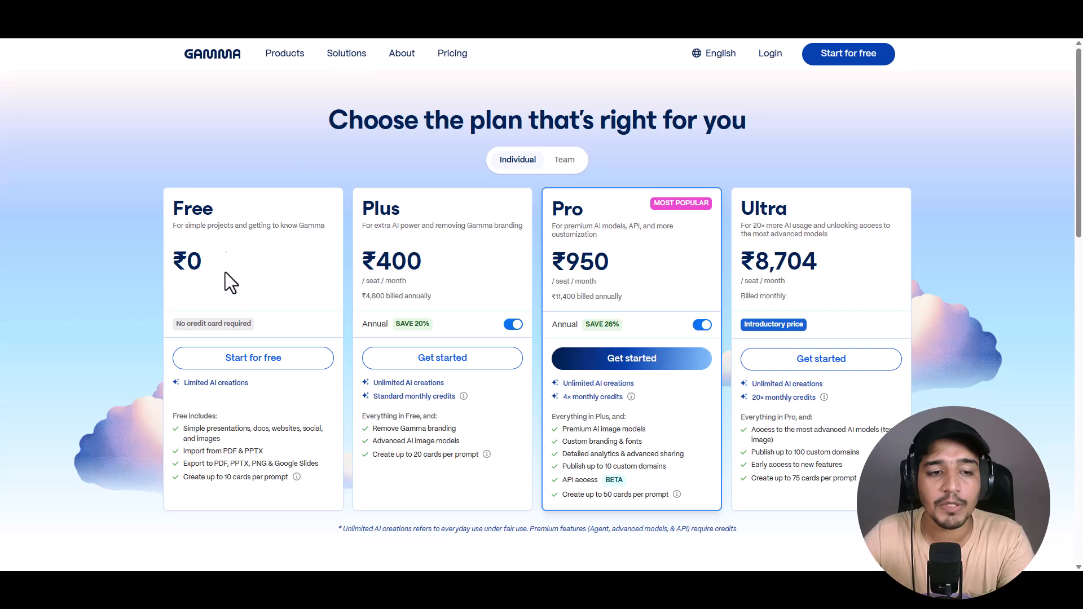
- Switch to Gamma's pricing page and examine the Free plan's AI creation allowance and cards-per-prompt limit
{"action": "left_click_drag", "start_coordinate": [258, 387], "coordinate": [181, 384]}
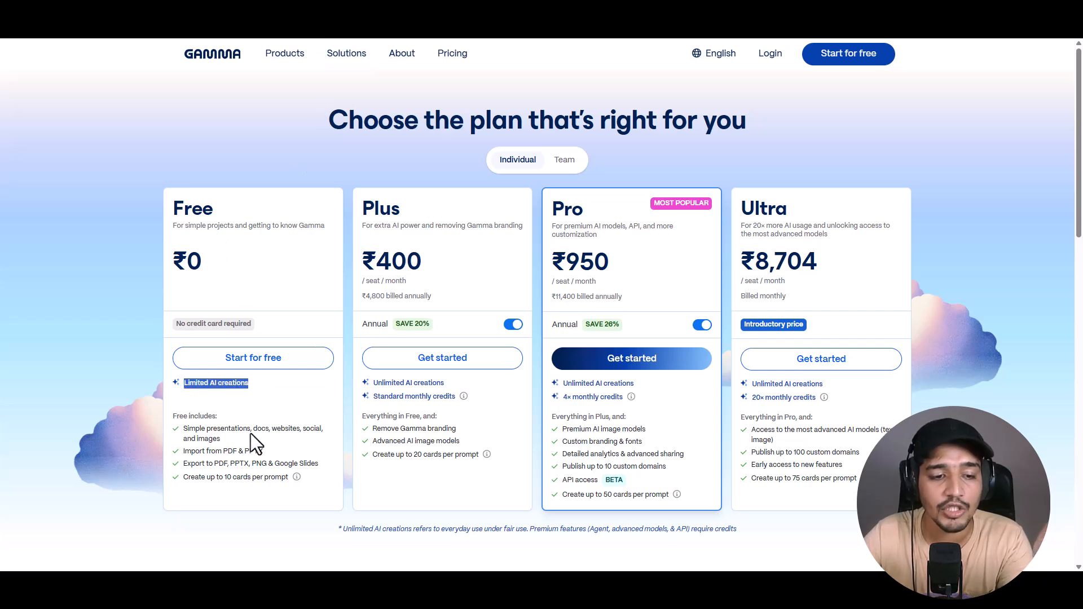
{"action": "scroll", "coordinate": [238, 367], "scroll_direction": "down", "scroll_amount": 3}
{"action": "left_click_drag", "start_coordinate": [224, 308], "coordinate": [282, 309]}
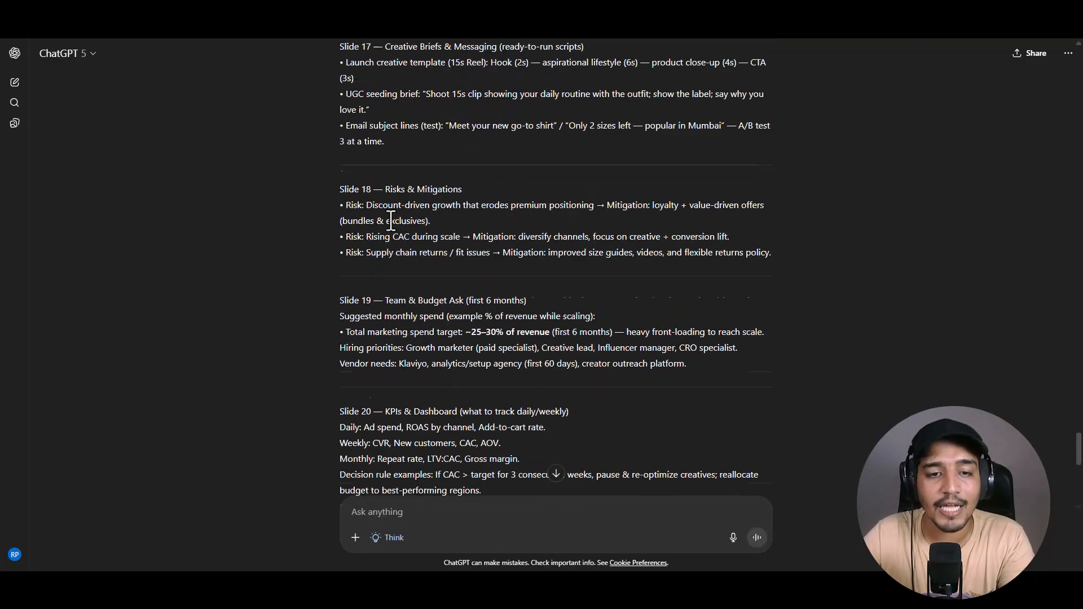
- Return to ChatGPT and review the outline's slides, its sources and the original prompt's separator instruction
{"action": "scroll", "coordinate": [391, 220], "scroll_direction": "down", "scroll_amount": 6}
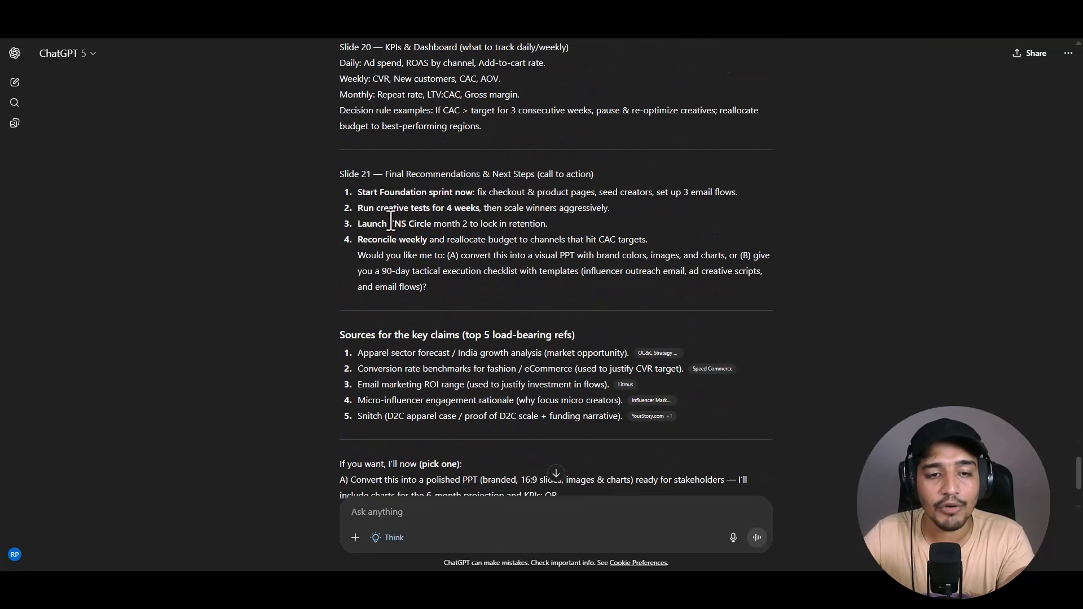
{"action": "scroll", "coordinate": [377, 213], "scroll_direction": "up", "scroll_amount": 20}
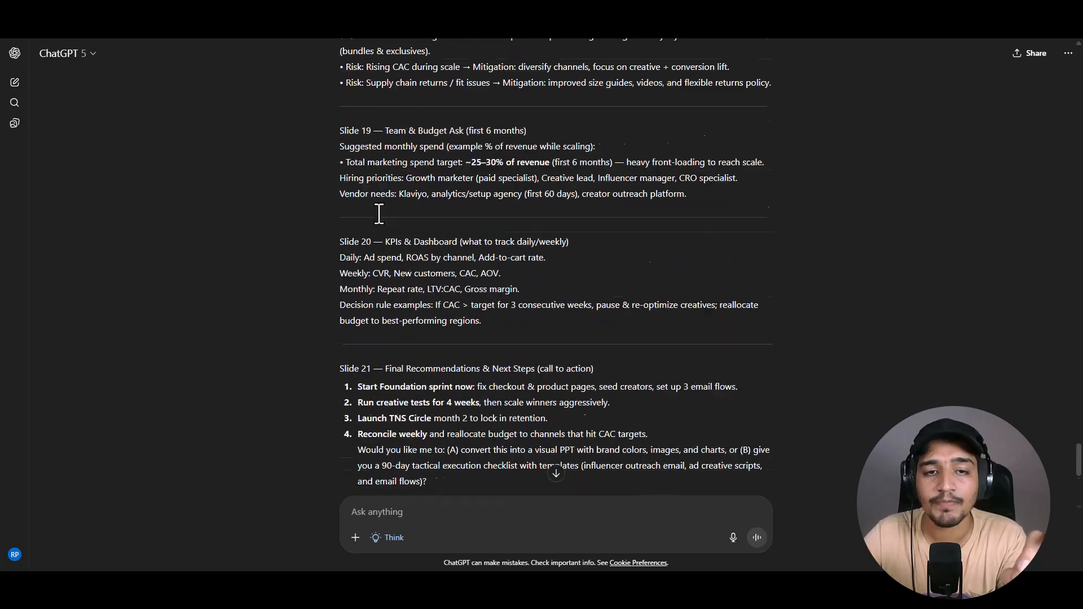
{"action": "scroll", "coordinate": [379, 214], "scroll_direction": "up", "scroll_amount": 20}
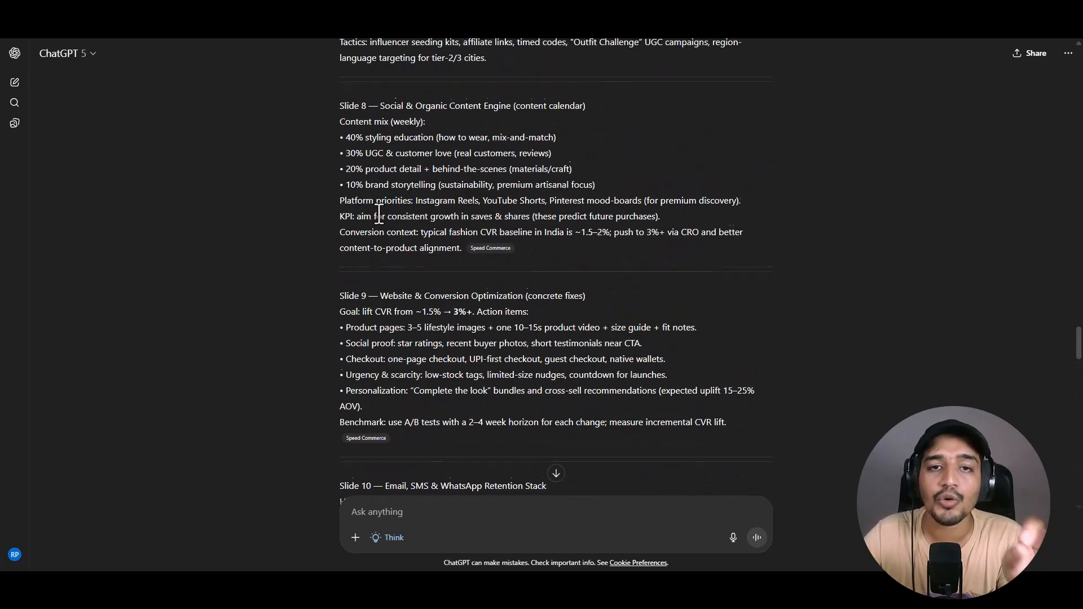
{"action": "scroll", "coordinate": [377, 214], "scroll_direction": "up", "scroll_amount": 9}
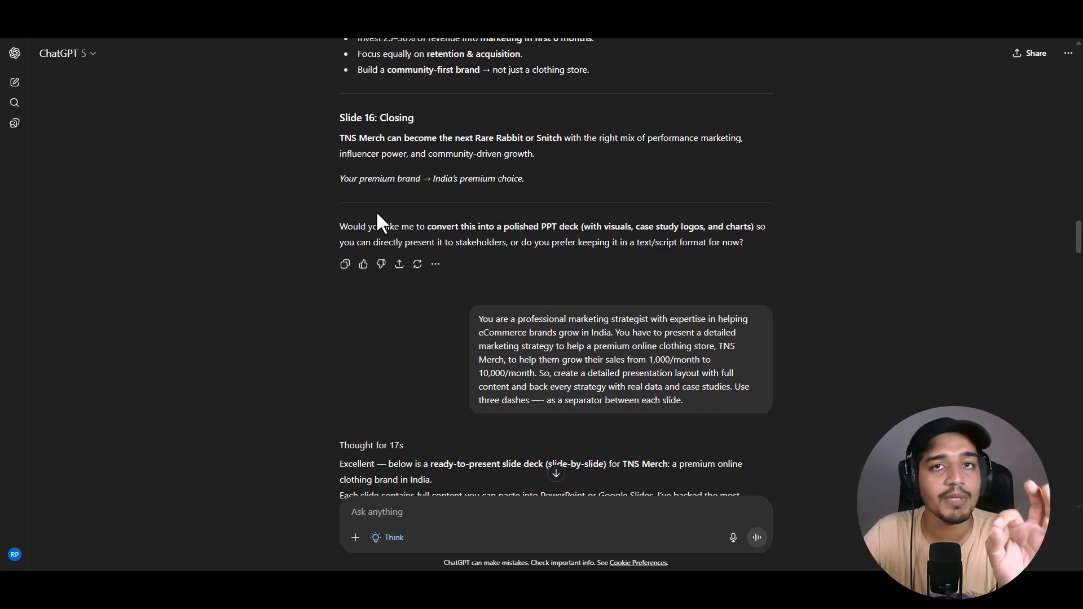
{"action": "scroll", "coordinate": [377, 214], "scroll_direction": "down", "scroll_amount": 11}
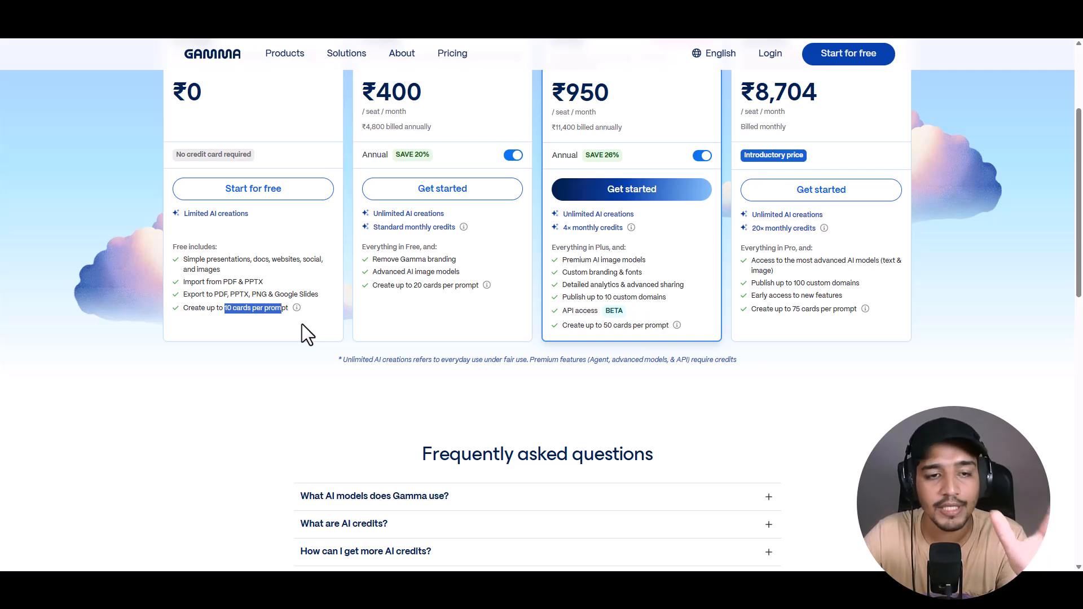
- Enter the Gamma workspace from its pricing page and start a new AI creation with the Paste in text option
{"action": "scroll", "coordinate": [302, 332], "scroll_direction": "up", "scroll_amount": 3}
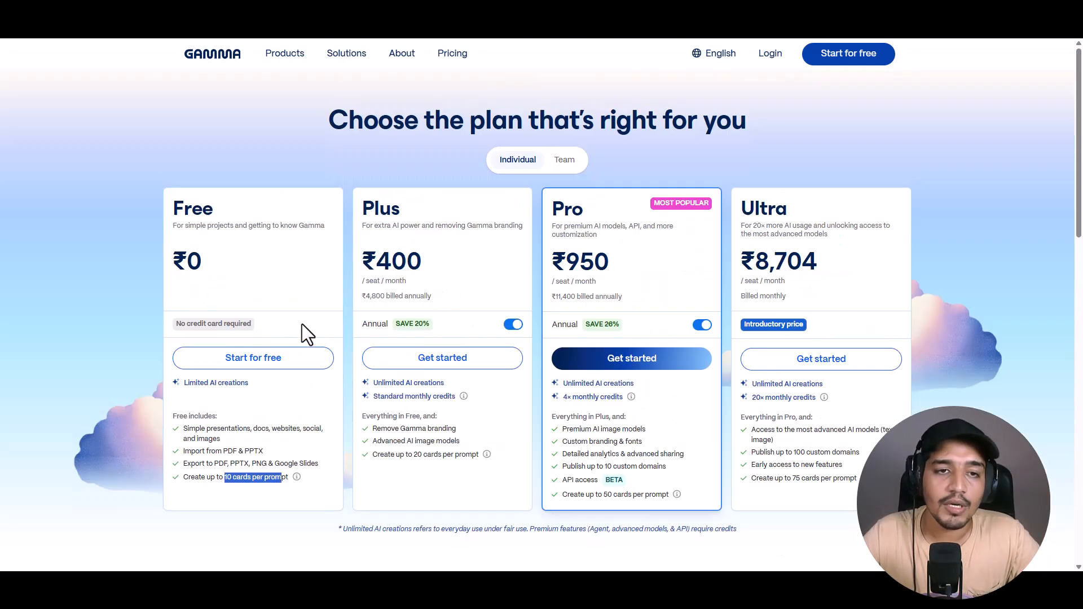
{"action": "left_click", "coordinate": [821, 53]}
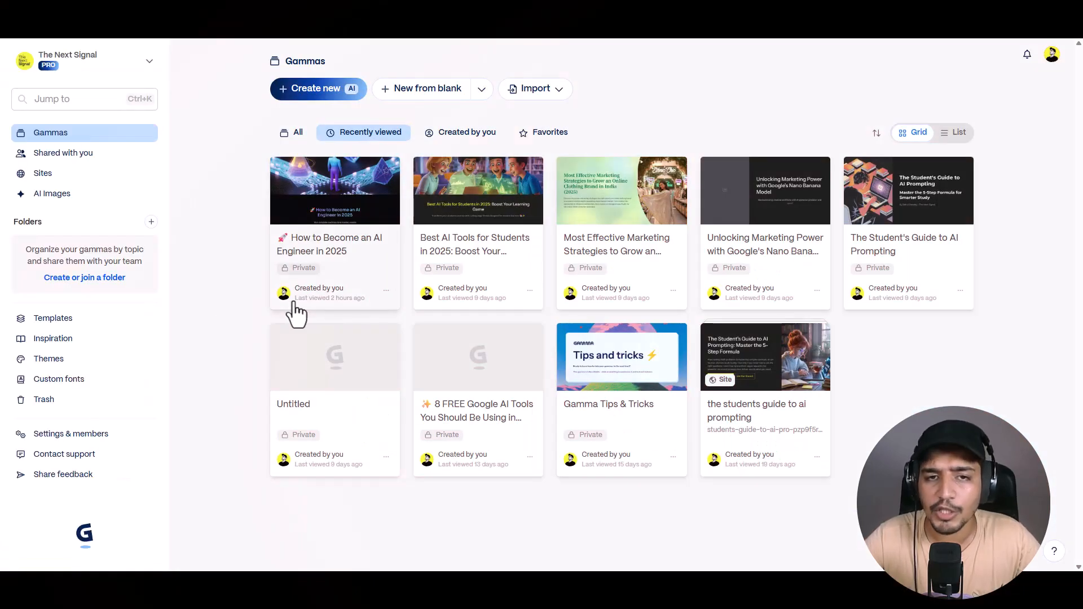
{"action": "left_click", "coordinate": [320, 89]}
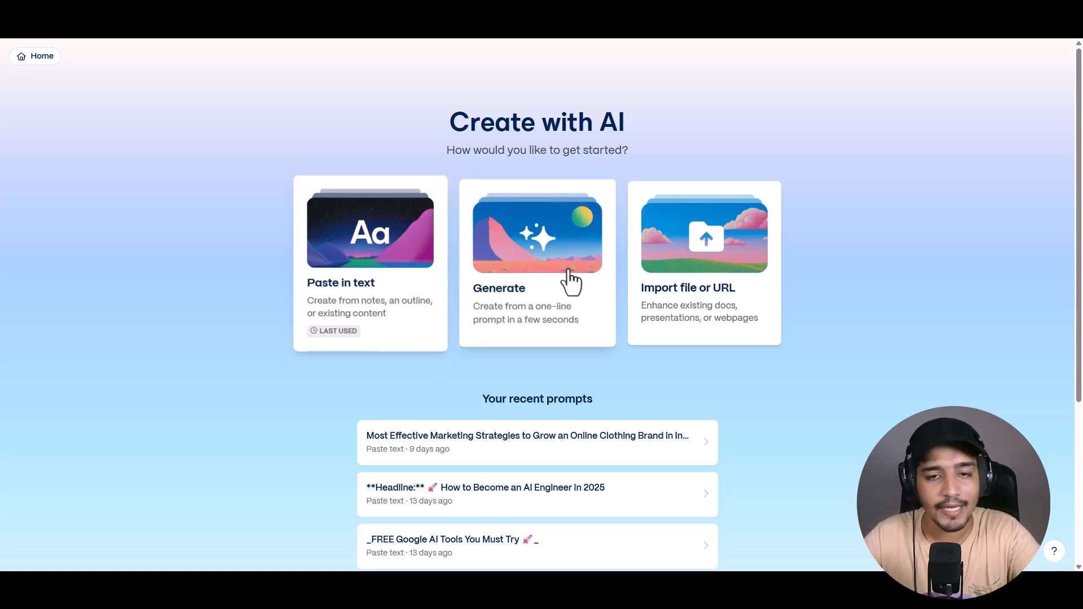
{"action": "left_click", "coordinate": [380, 268]}
{"action": "left_click", "coordinate": [410, 314]}
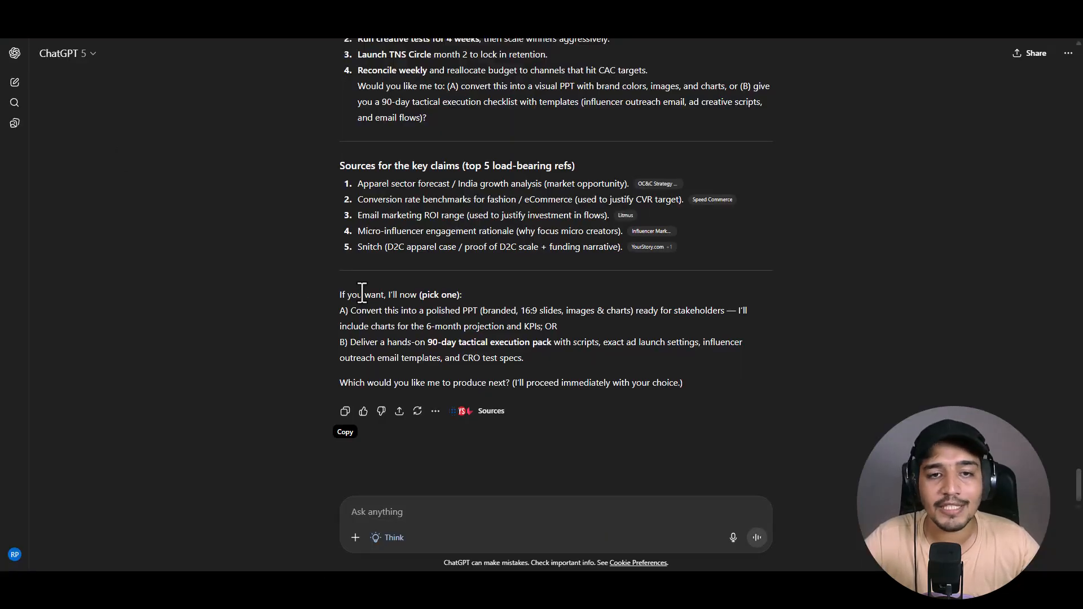
- Paste the copied TNS Merch slide outline into Gamma as the presentation content
{"action": "scroll", "coordinate": [362, 292], "scroll_direction": "up", "scroll_amount": 20}
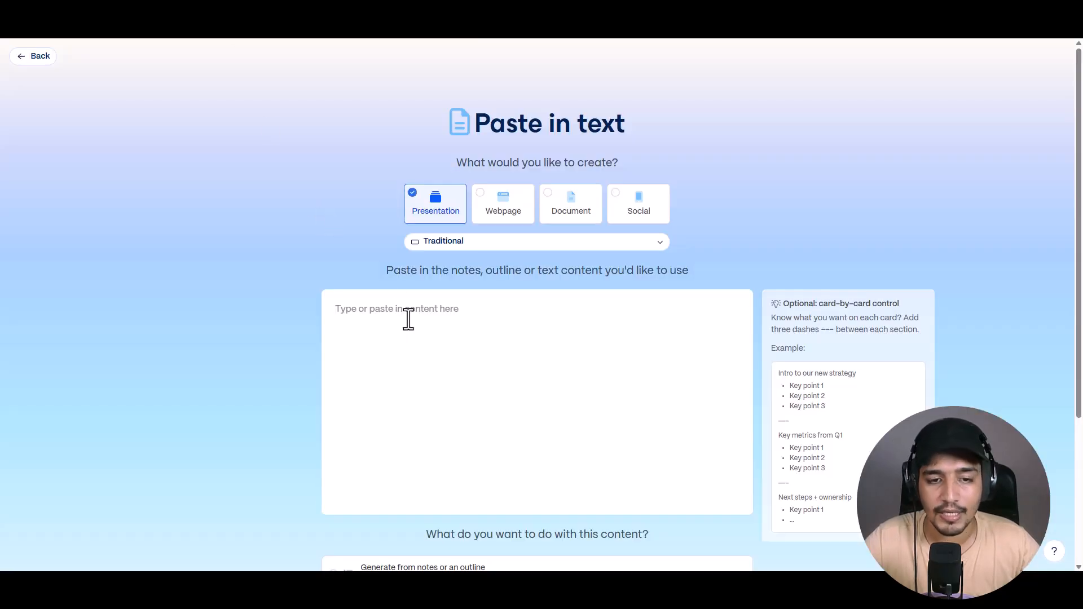
{"action": "key", "text": "ctrl+v"}
{"action": "scroll", "coordinate": [422, 354], "scroll_direction": "down", "scroll_amount": 1}
- Delete the closing "If you want, I'll now (pick one)" text and the separator above it from the pasted content
{"action": "scroll", "coordinate": [422, 354], "scroll_direction": "down", "scroll_amount": 20}
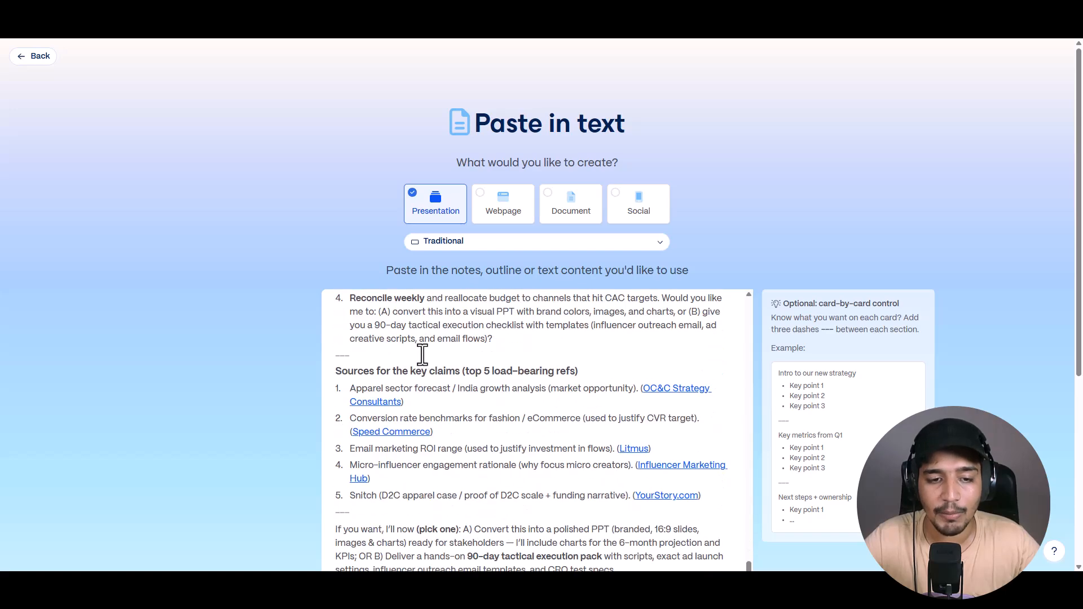
{"action": "scroll", "coordinate": [422, 353], "scroll_direction": "down", "scroll_amount": 5}
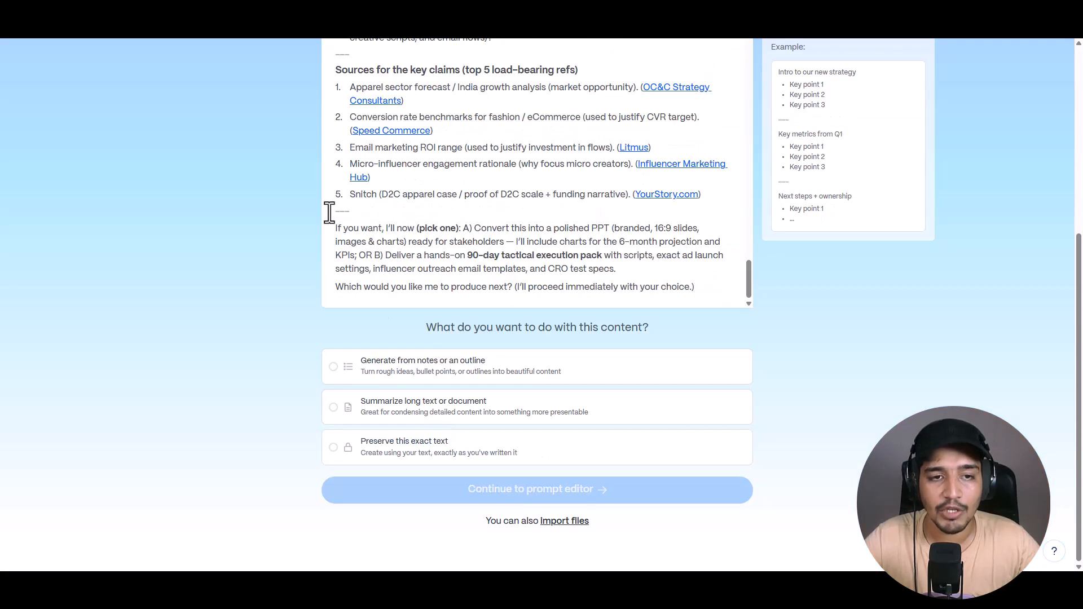
{"action": "left_click_drag", "start_coordinate": [697, 288], "coordinate": [341, 213]}
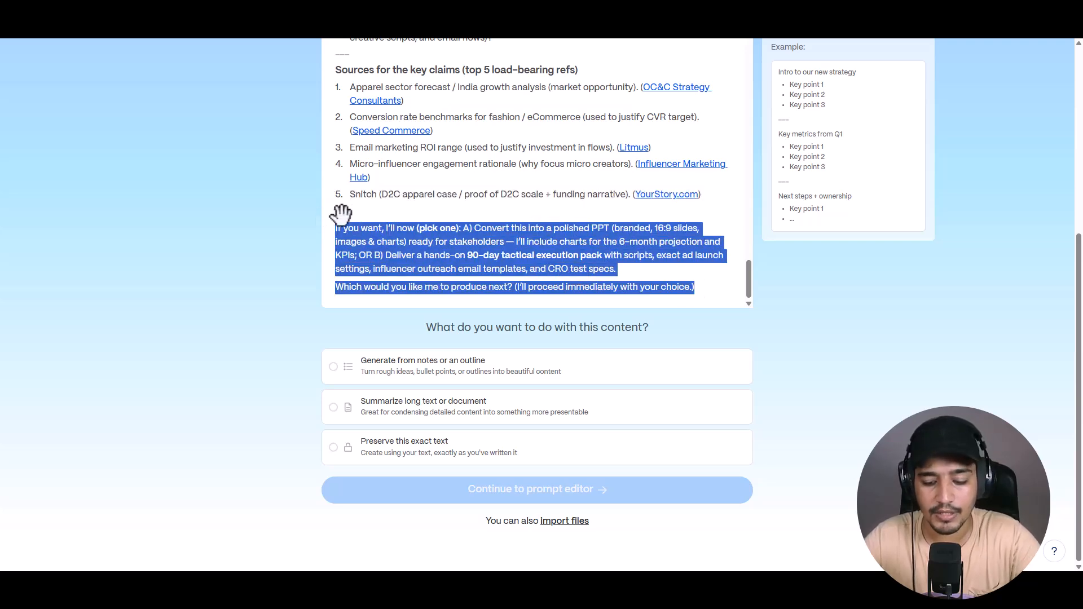
{"action": "left_click", "coordinate": [342, 213]}
- Delete the introductory "Excellent — below is a ready-to-present slide deck" paragraph and the separator before Slide 1
{"action": "scroll", "coordinate": [341, 213], "scroll_direction": "up", "scroll_amount": 15}
{"action": "left_click_drag", "start_coordinate": [439, 194], "coordinate": [326, 142]}
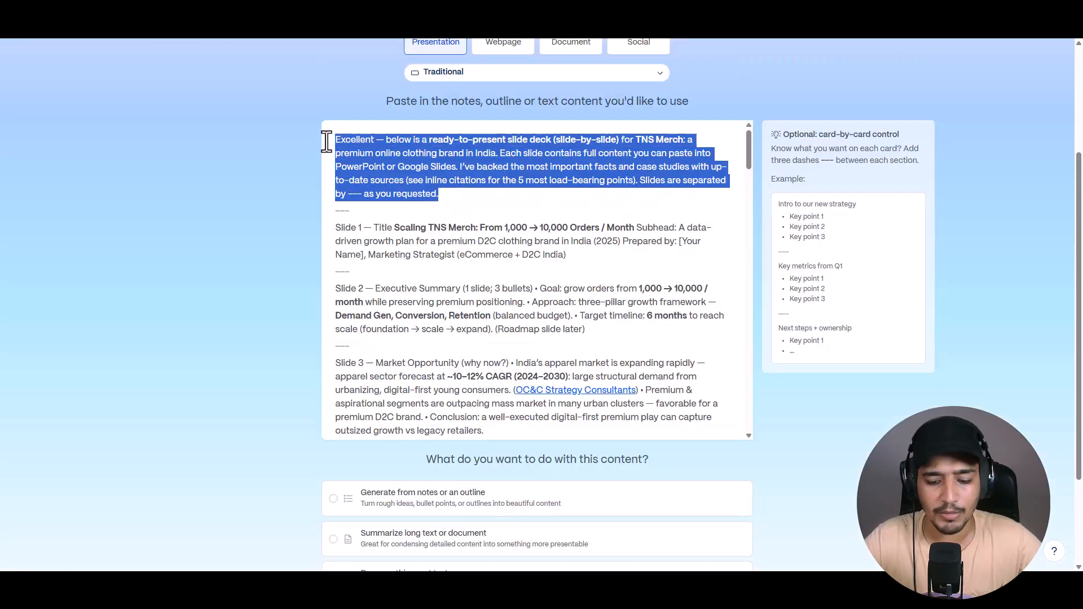
{"action": "key", "text": "BackSpace"}
{"action": "key", "text": "Delete"}
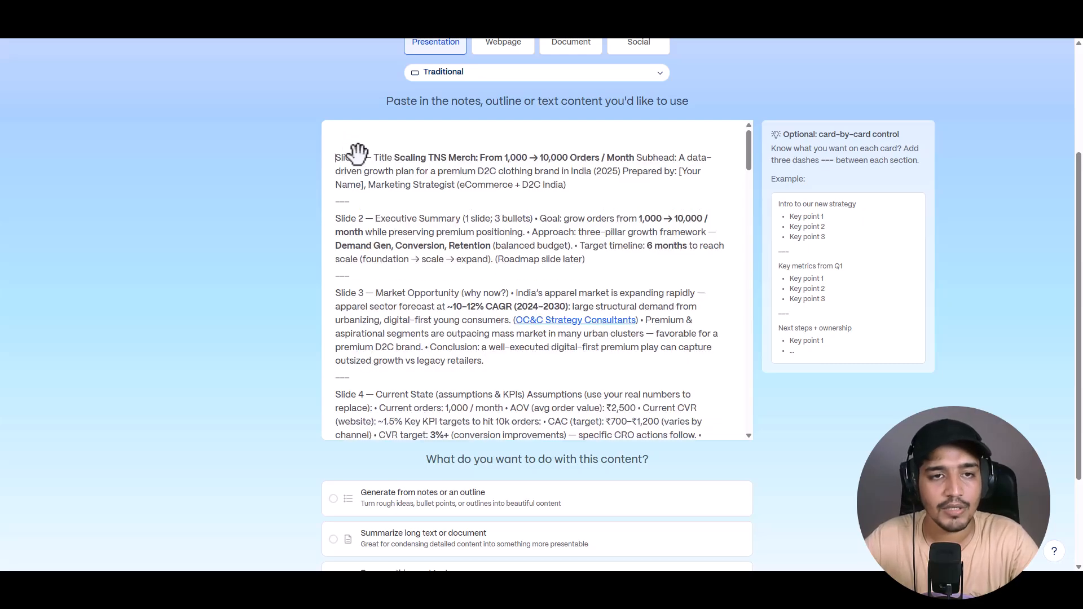
- Check the pasted slides and their three-dash separators against Gamma's card-by-card control example
{"action": "scroll", "coordinate": [434, 214], "scroll_direction": "down", "scroll_amount": 12}
{"action": "scroll", "coordinate": [460, 228], "scroll_direction": "down", "scroll_amount": 15}
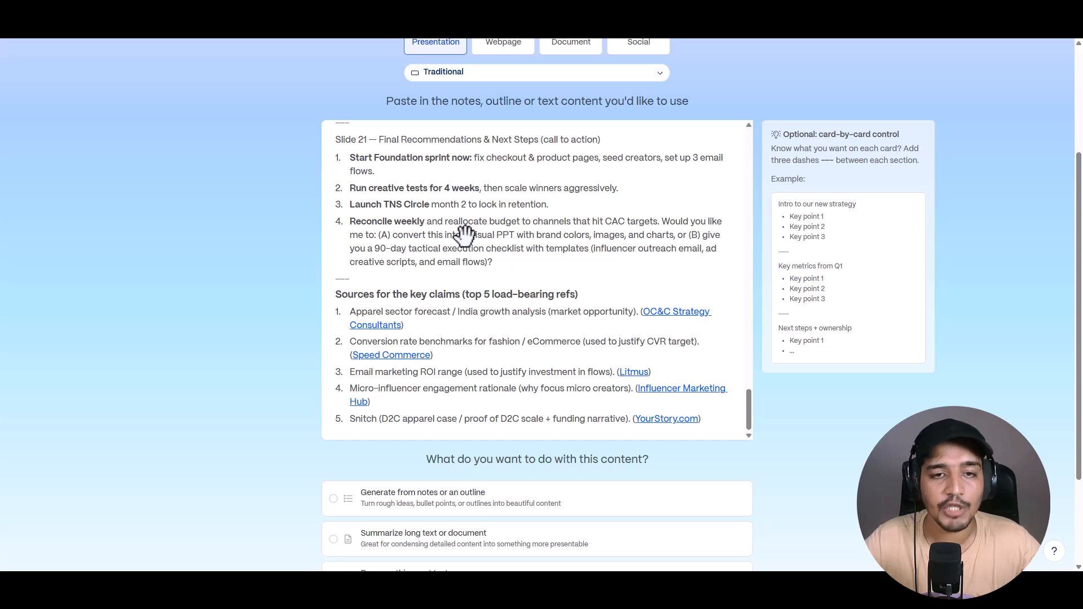
{"action": "scroll", "coordinate": [524, 273], "scroll_direction": "down", "scroll_amount": 3}
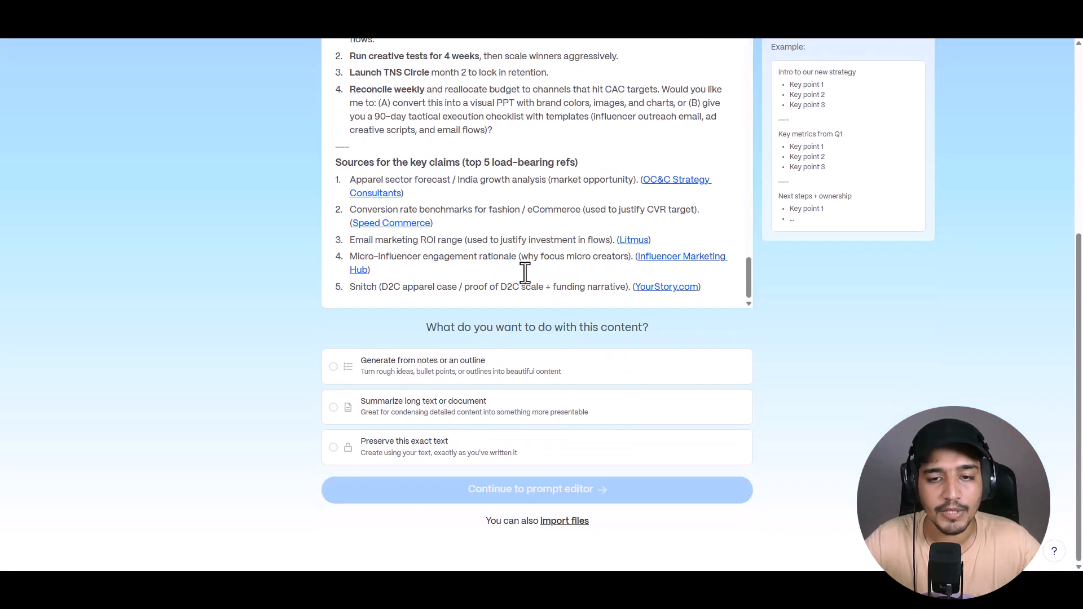
{"action": "scroll", "coordinate": [477, 181], "scroll_direction": "up", "scroll_amount": 5}
{"action": "scroll", "coordinate": [479, 179], "scroll_direction": "up", "scroll_amount": 10}
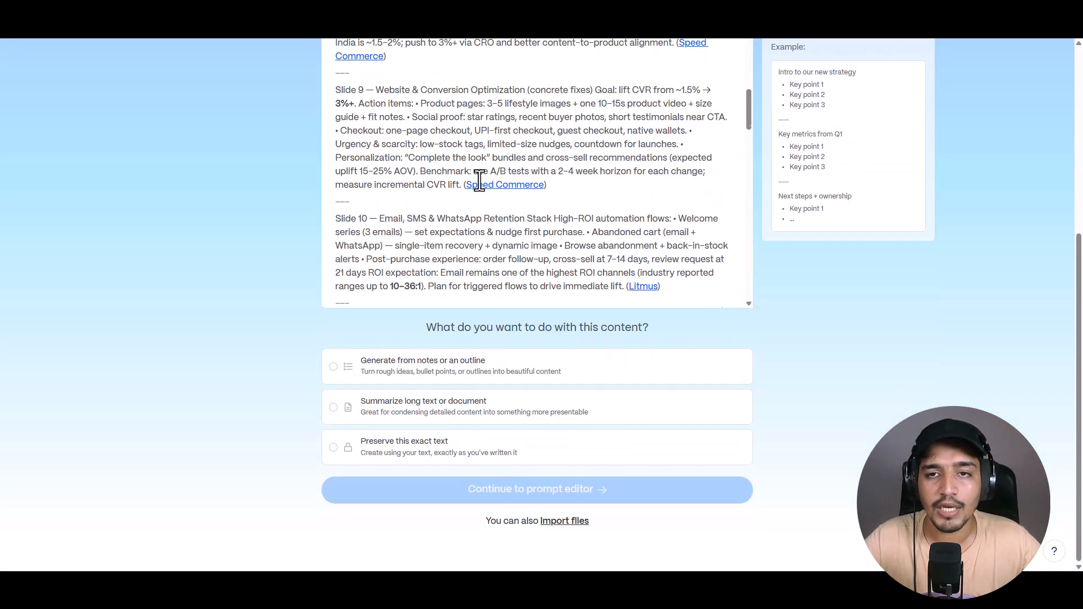
{"action": "scroll", "coordinate": [477, 182], "scroll_direction": "down", "scroll_amount": 15}
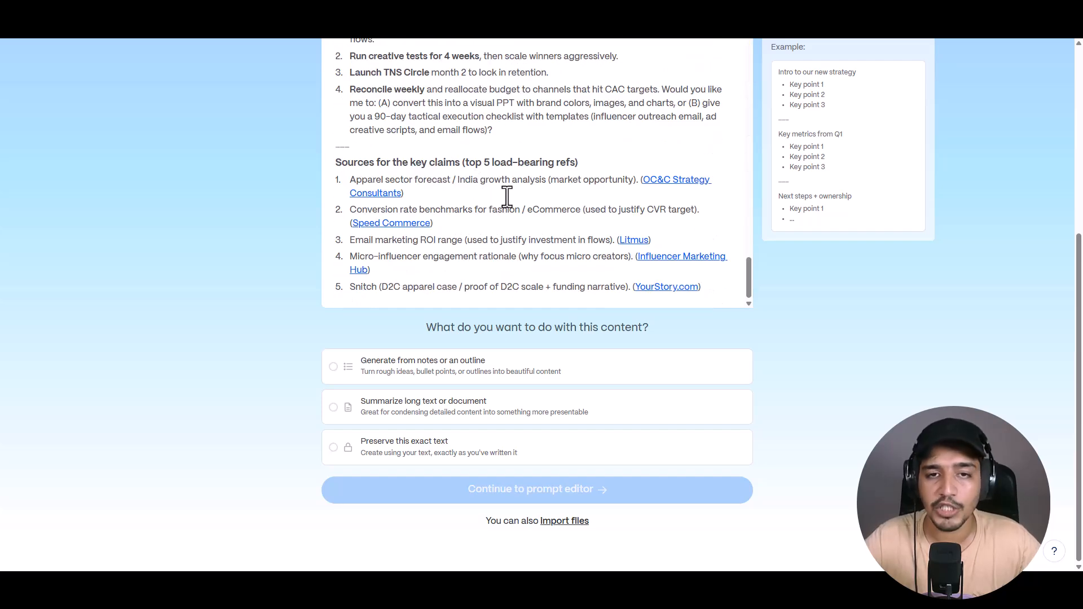
{"action": "scroll", "coordinate": [507, 196], "scroll_direction": "up", "scroll_amount": 6}
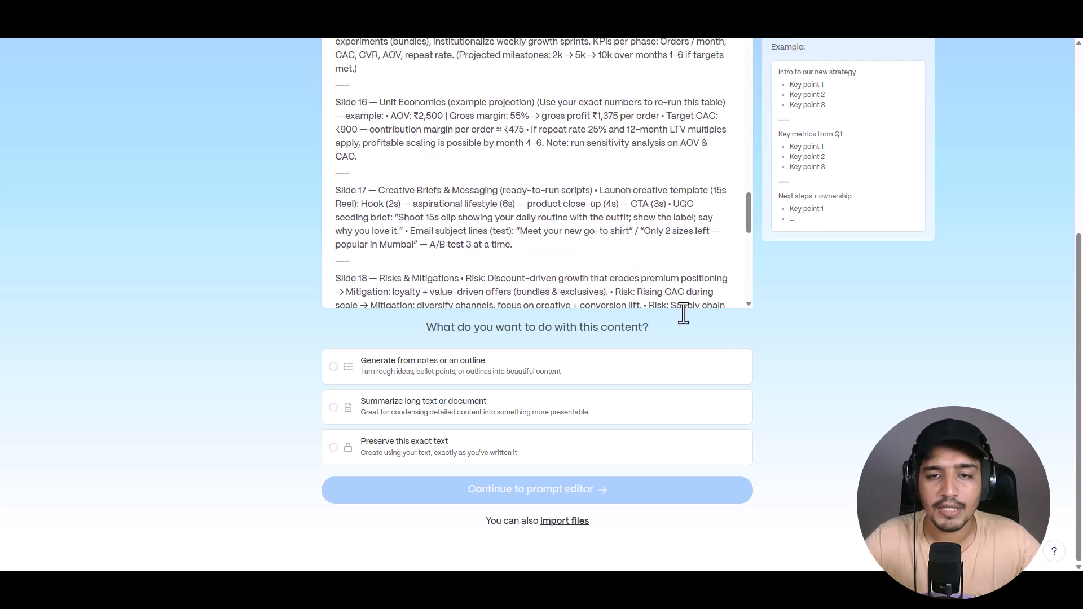
{"action": "scroll", "coordinate": [797, 355], "scroll_direction": "up", "scroll_amount": 5}
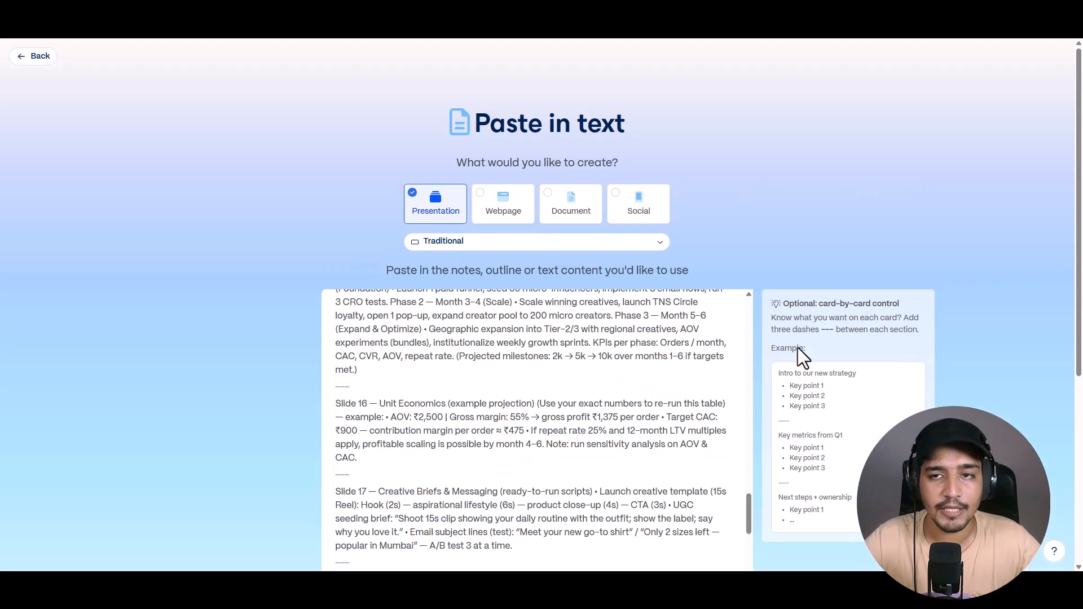
- Set the presentation's page style to Default (Fluid)
{"action": "left_click", "coordinate": [523, 244]}
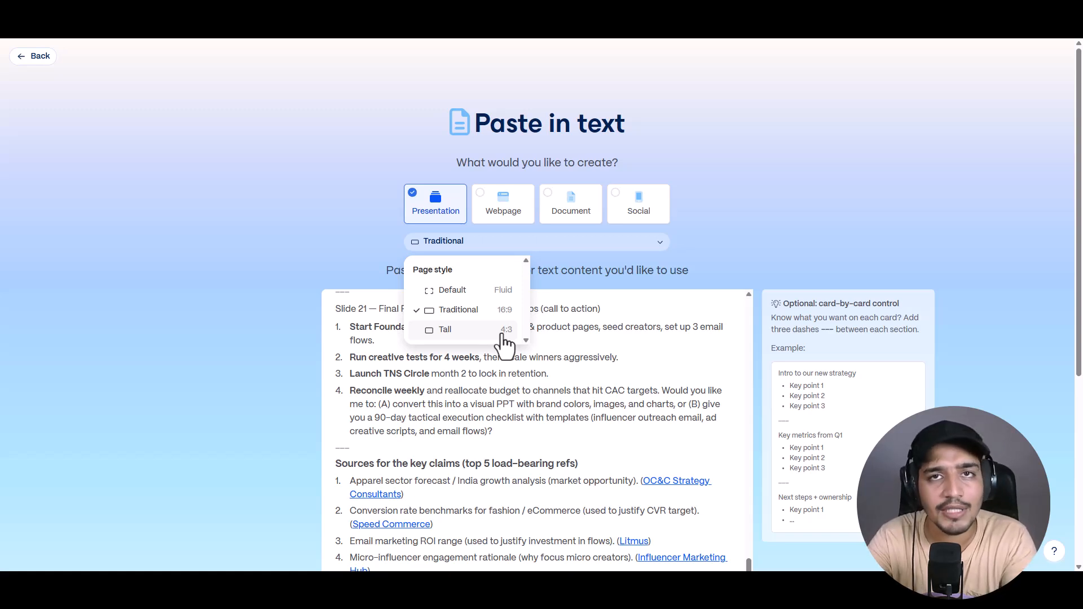
{"action": "left_click", "coordinate": [491, 293]}
{"action": "scroll", "coordinate": [515, 415], "scroll_direction": "down", "scroll_amount": 3}
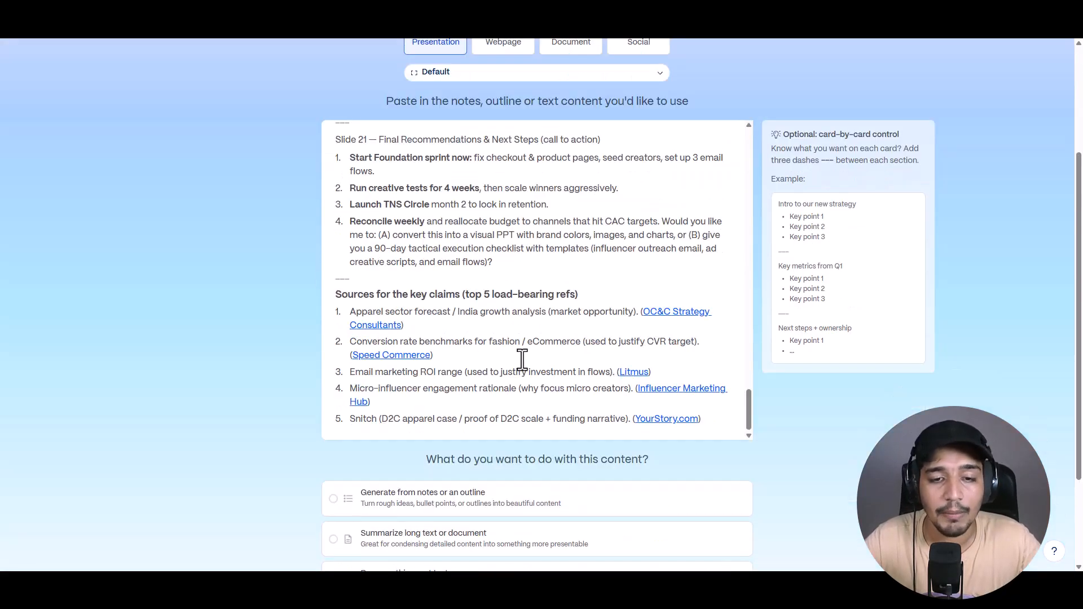
- Review the pasted slide text through to the sources section, along with the available options for handling this content
{"action": "scroll", "coordinate": [526, 340], "scroll_direction": "up", "scroll_amount": 2}
{"action": "scroll", "coordinate": [527, 341], "scroll_direction": "up", "scroll_amount": 3}
{"action": "scroll", "coordinate": [527, 340], "scroll_direction": "down", "scroll_amount": 6}
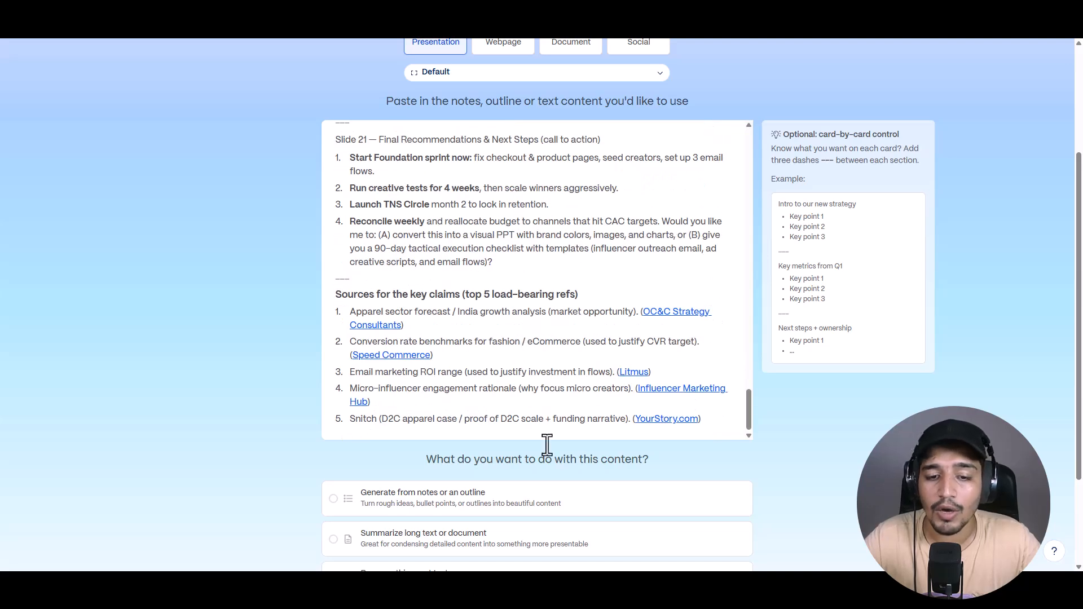
{"action": "scroll", "coordinate": [566, 455], "scroll_direction": "down", "scroll_amount": 2}
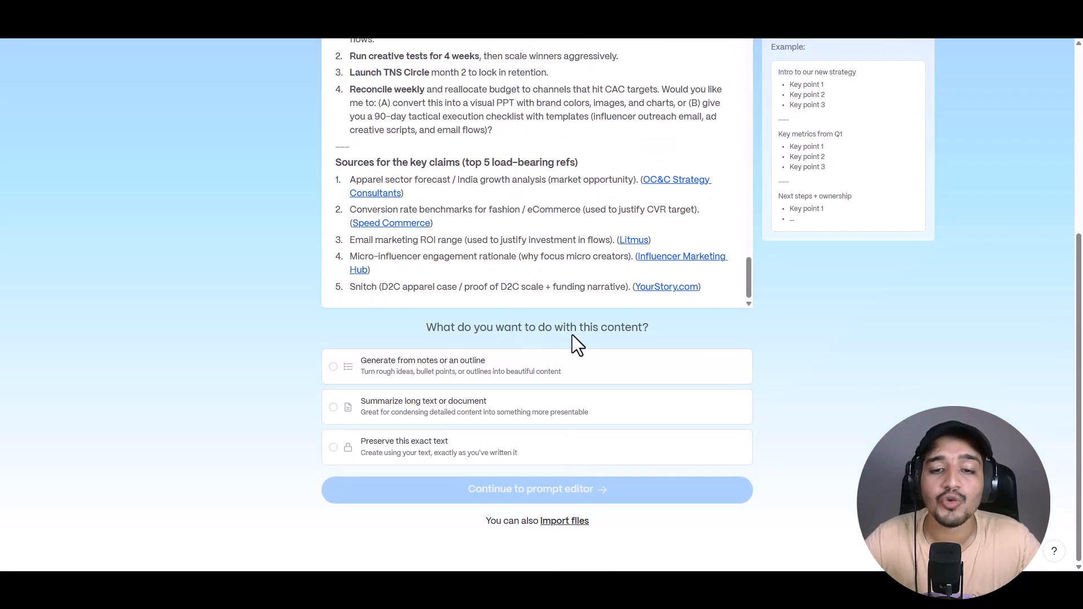
{"action": "scroll", "coordinate": [587, 198], "scroll_direction": "up", "scroll_amount": 3}
{"action": "scroll", "coordinate": [588, 196], "scroll_direction": "down", "scroll_amount": 4}
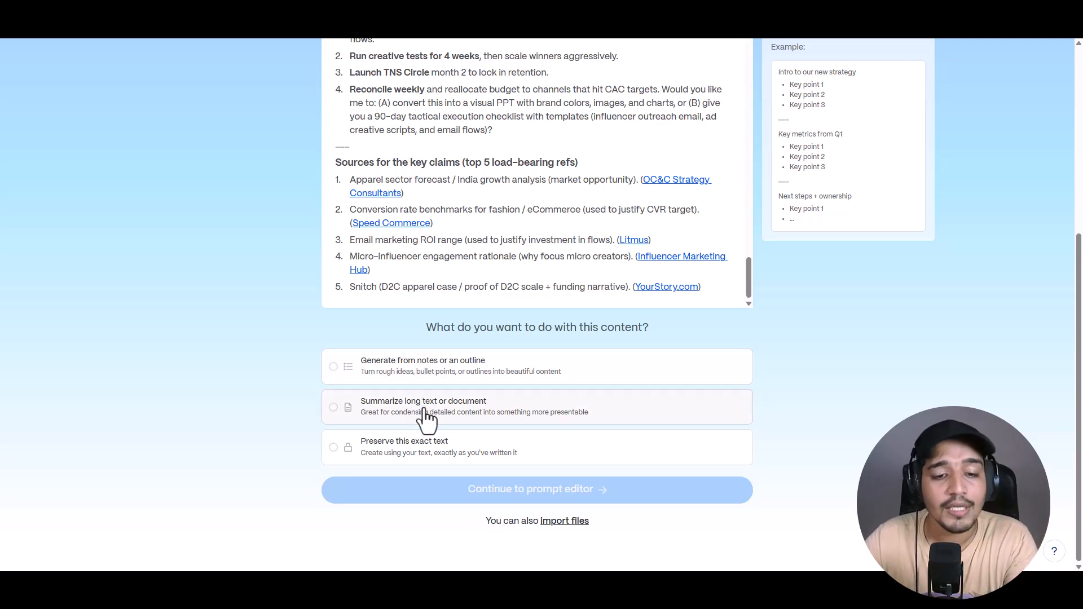
{"action": "scroll", "coordinate": [501, 220], "scroll_direction": "up", "scroll_amount": 8}
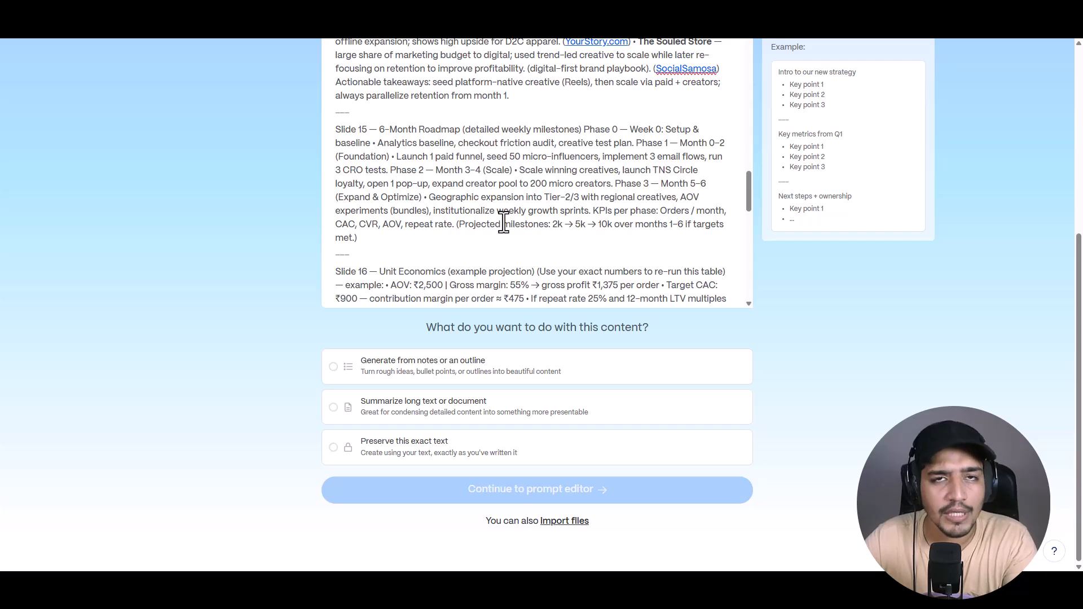
{"action": "scroll", "coordinate": [503, 221], "scroll_direction": "down", "scroll_amount": 5}
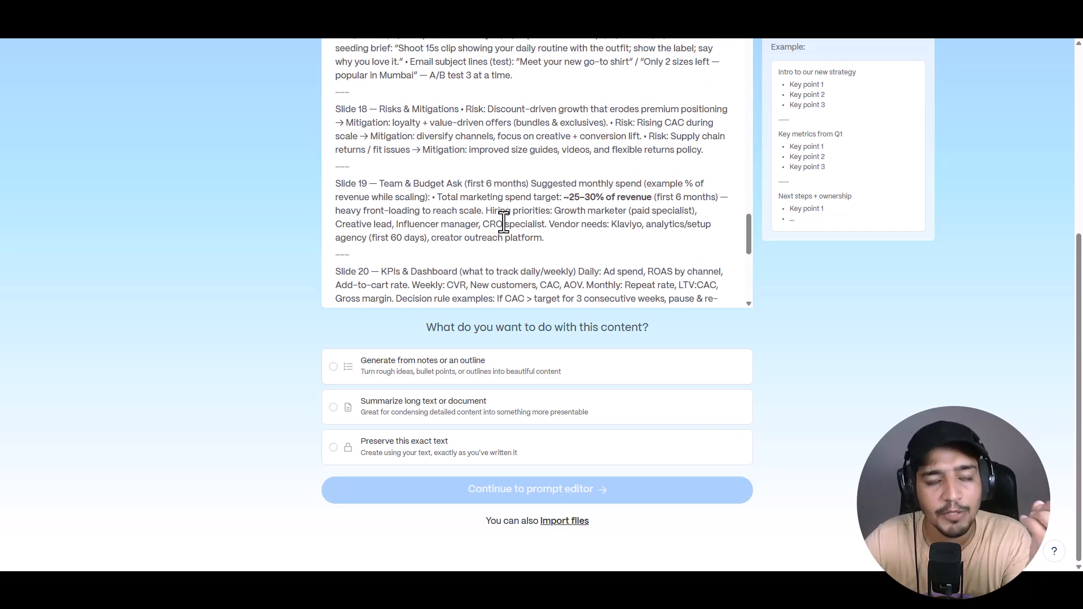
{"action": "scroll", "coordinate": [503, 222], "scroll_direction": "down", "scroll_amount": 3}
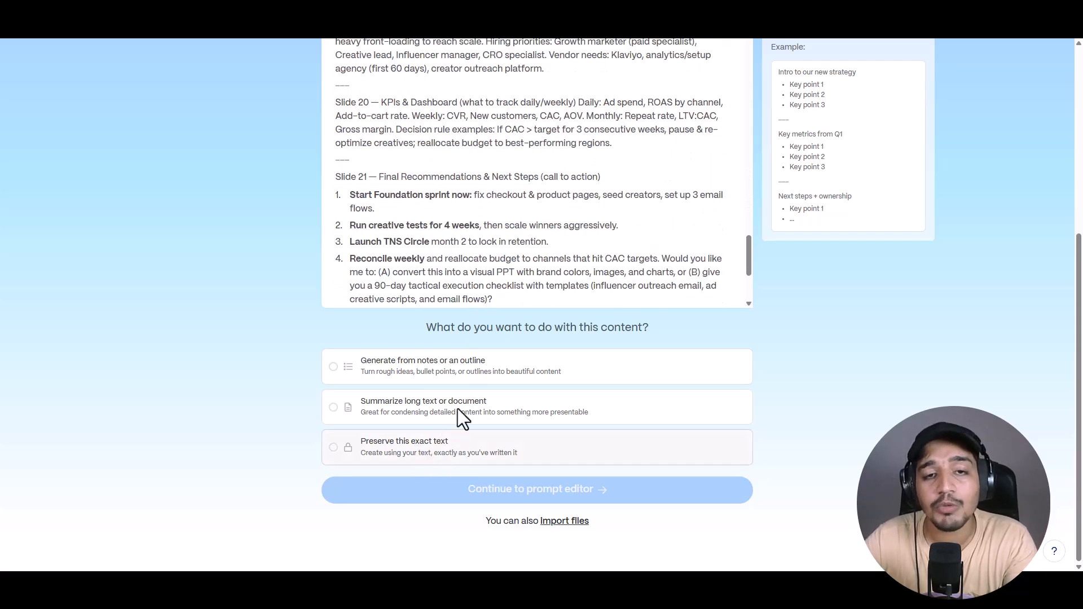
{"action": "scroll", "coordinate": [520, 241], "scroll_direction": "down", "scroll_amount": 3}
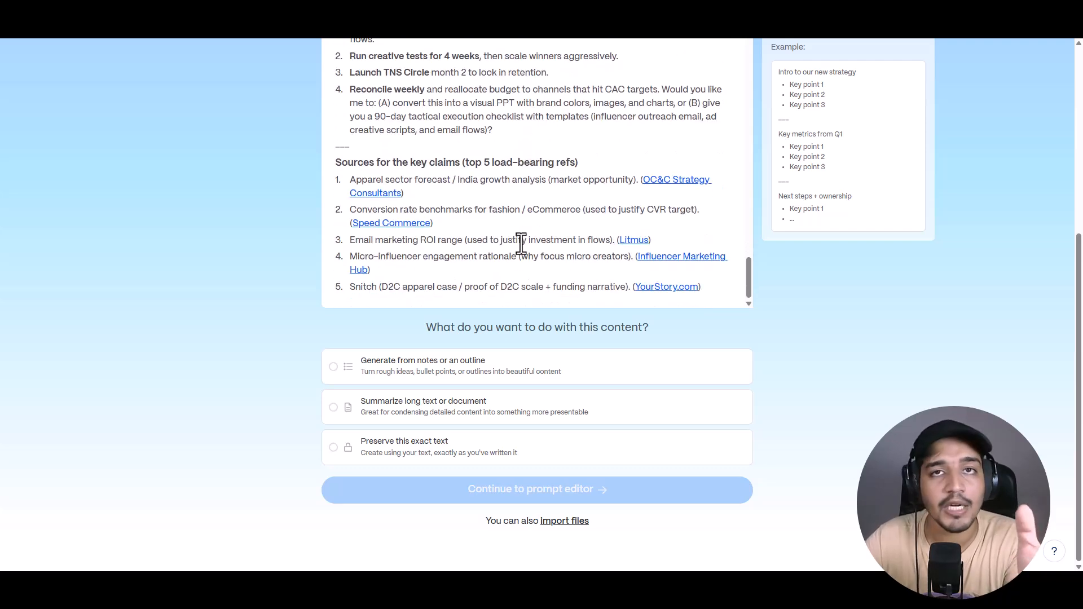
{"action": "scroll", "coordinate": [520, 242], "scroll_direction": "up", "scroll_amount": 15}
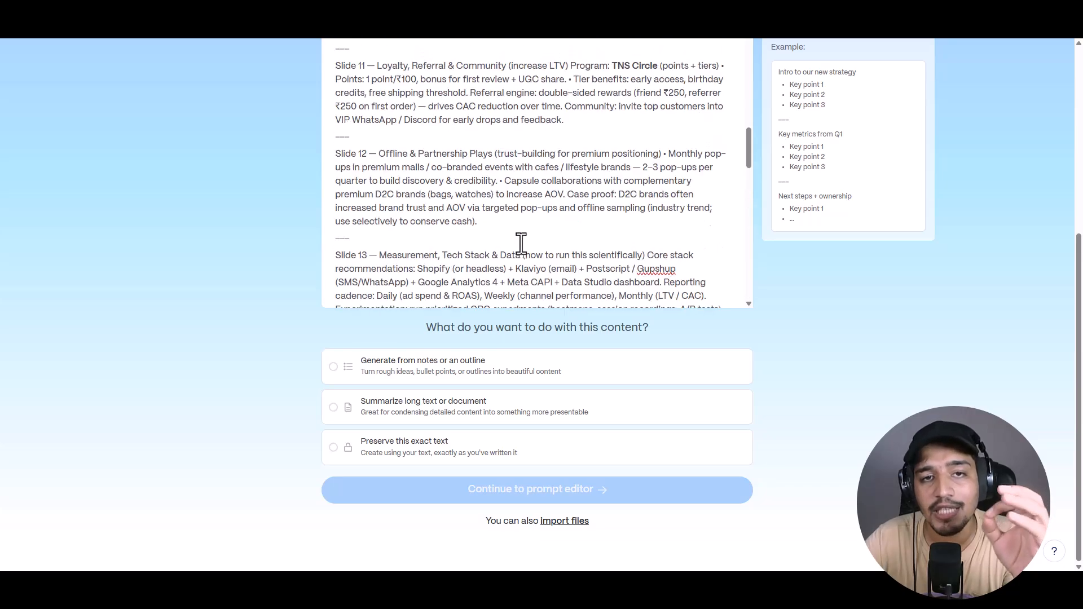
{"action": "scroll", "coordinate": [752, 289], "scroll_direction": "up", "scroll_amount": 8}
{"action": "scroll", "coordinate": [597, 359], "scroll_direction": "down", "scroll_amount": 15}
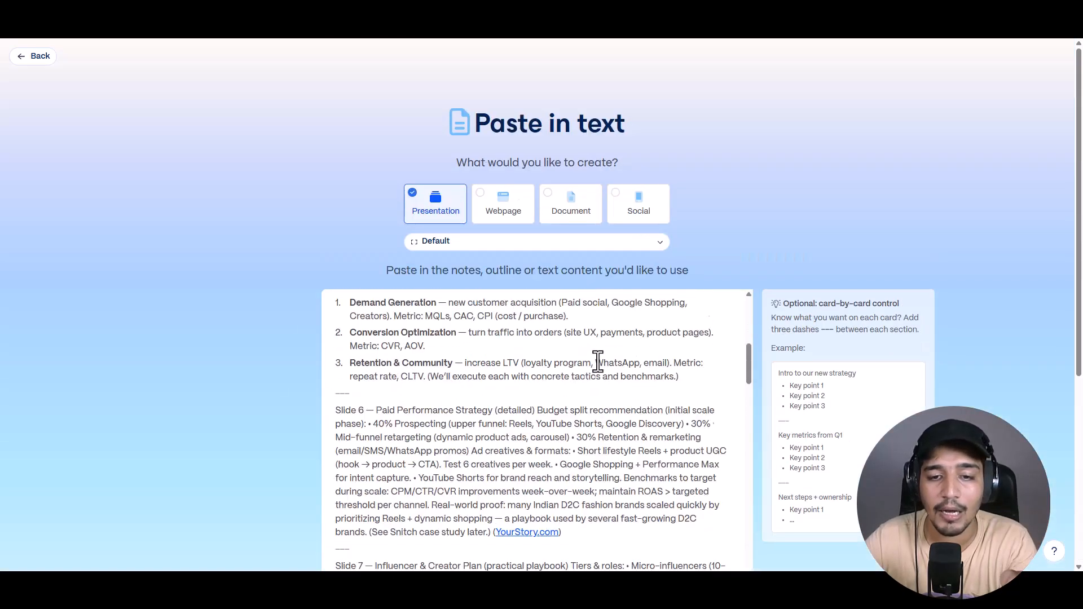
{"action": "scroll", "coordinate": [597, 358], "scroll_direction": "down", "scroll_amount": 2}
{"action": "scroll", "coordinate": [759, 320], "scroll_direction": "down", "scroll_amount": 5}
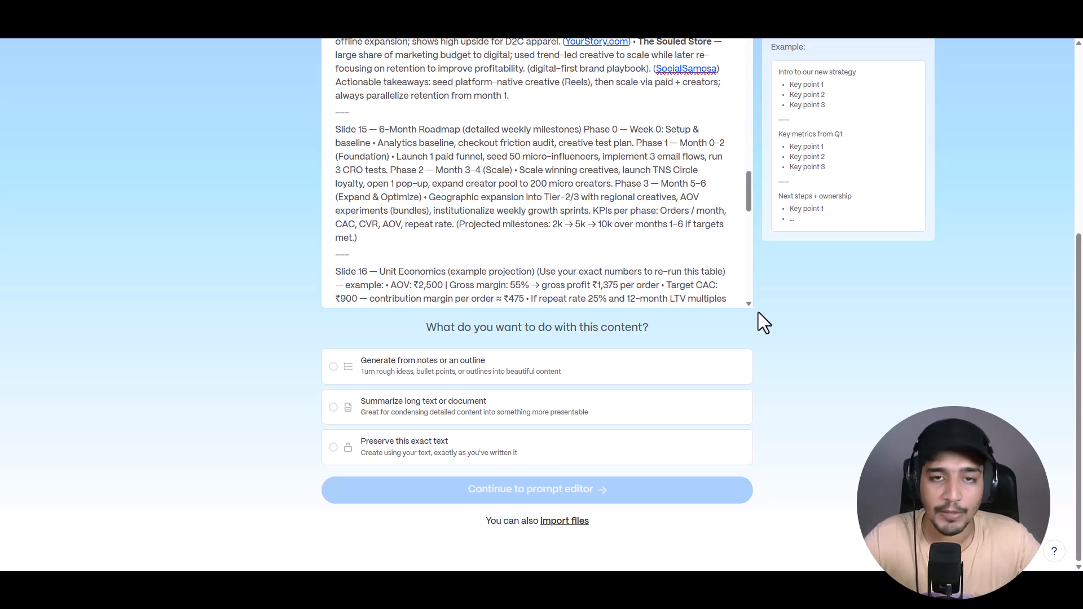
- Choose to preserve the exact pasted text and continue to the prompt editor
{"action": "left_click", "coordinate": [334, 448]}
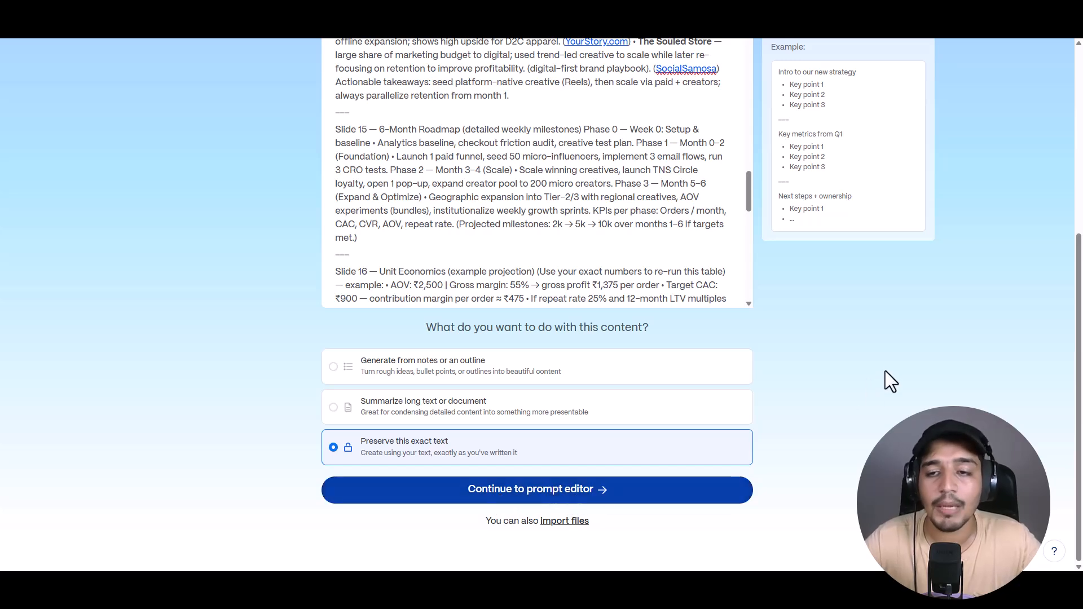
{"action": "scroll", "coordinate": [857, 356], "scroll_direction": "up", "scroll_amount": 1}
{"action": "scroll", "coordinate": [858, 356], "scroll_direction": "up", "scroll_amount": 3}
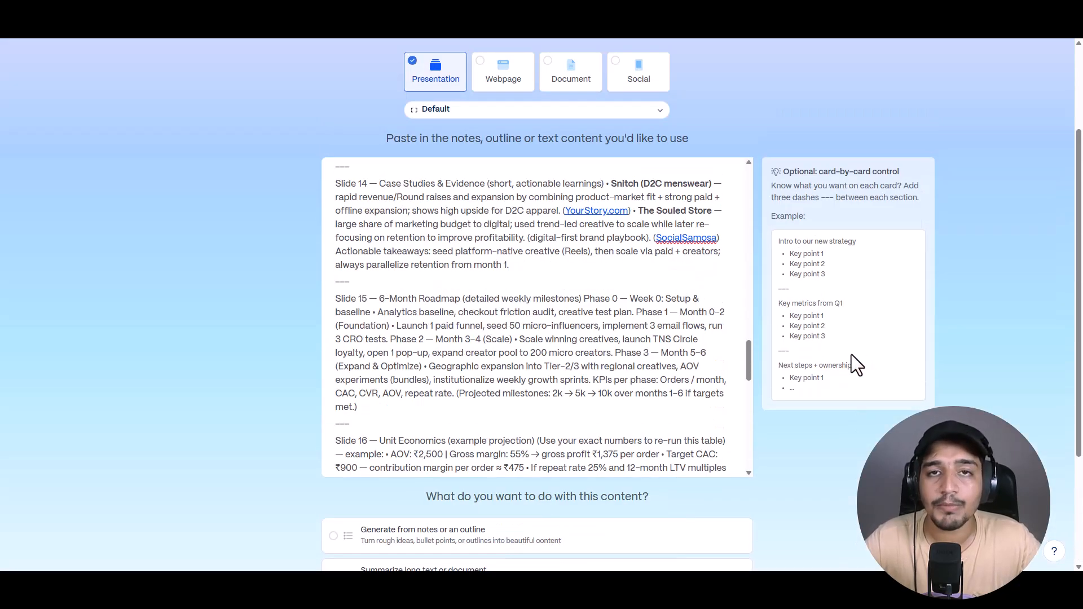
{"action": "left_click_drag", "start_coordinate": [822, 196], "coordinate": [839, 201]}
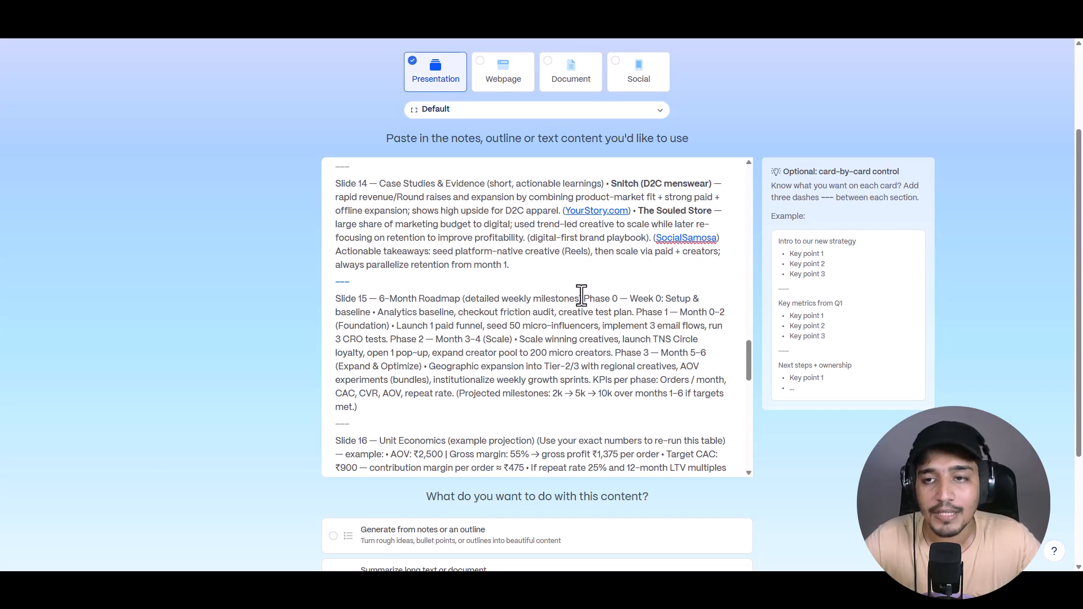
{"action": "scroll", "coordinate": [784, 455], "scroll_direction": "down", "scroll_amount": 1}
{"action": "scroll", "coordinate": [787, 459], "scroll_direction": "down", "scroll_amount": 3}
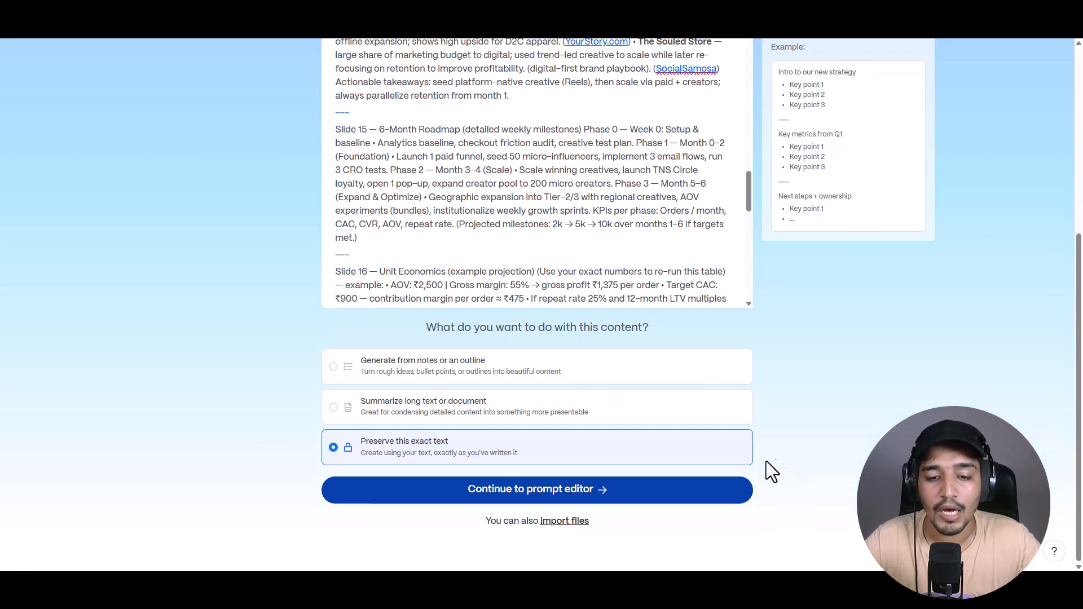
{"action": "left_click", "coordinate": [542, 495]}
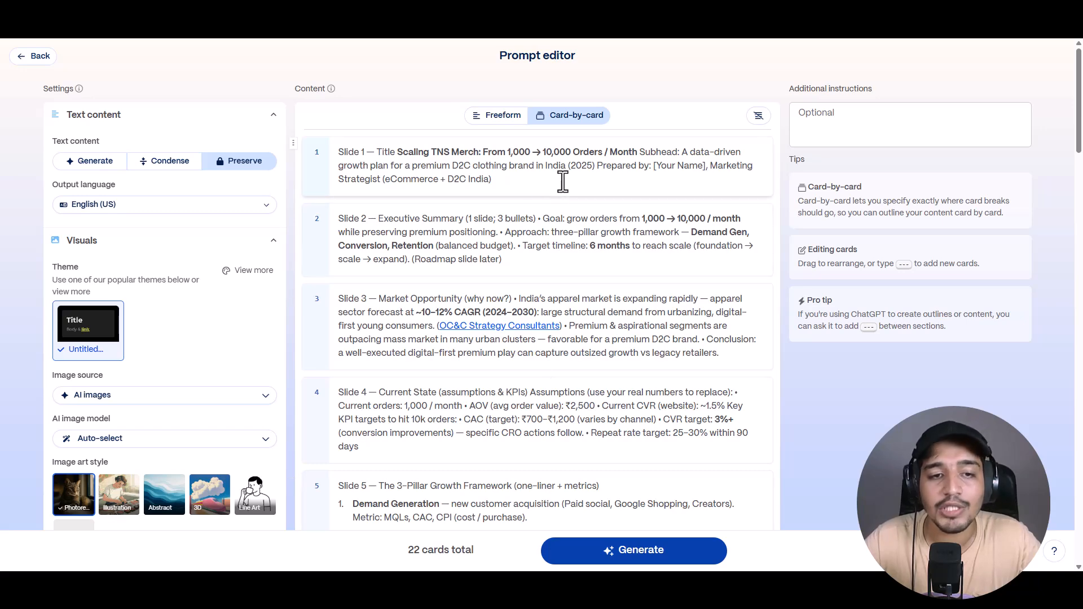
- Review how the slide text is divided across the cards in the prompt editor
{"action": "scroll", "coordinate": [562, 181], "scroll_direction": "down", "scroll_amount": 15}
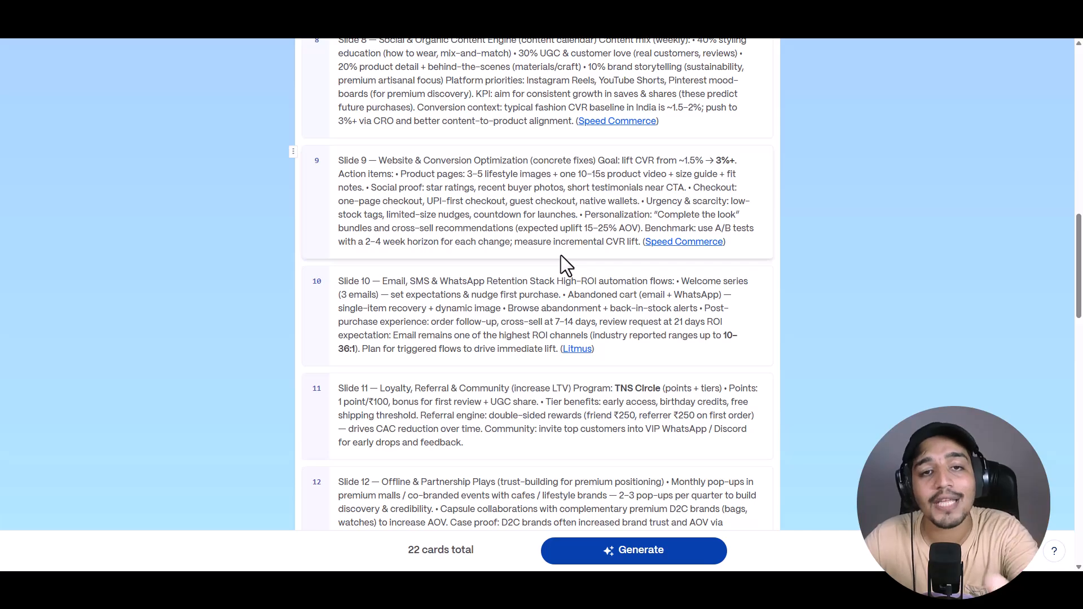
{"action": "scroll", "coordinate": [525, 222], "scroll_direction": "down", "scroll_amount": 20}
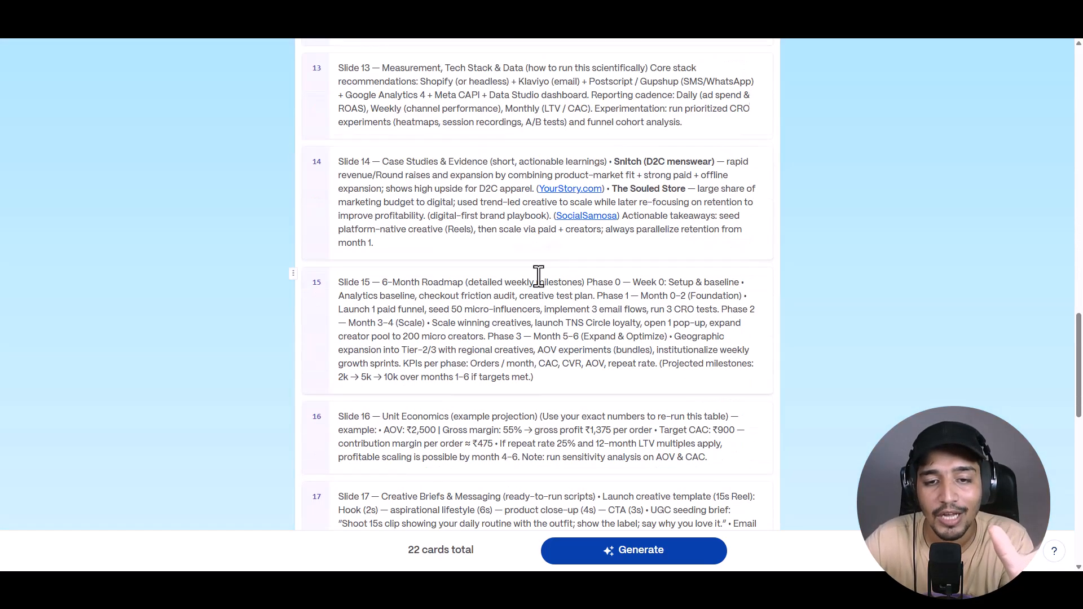
{"action": "scroll", "coordinate": [539, 277], "scroll_direction": "up", "scroll_amount": 20}
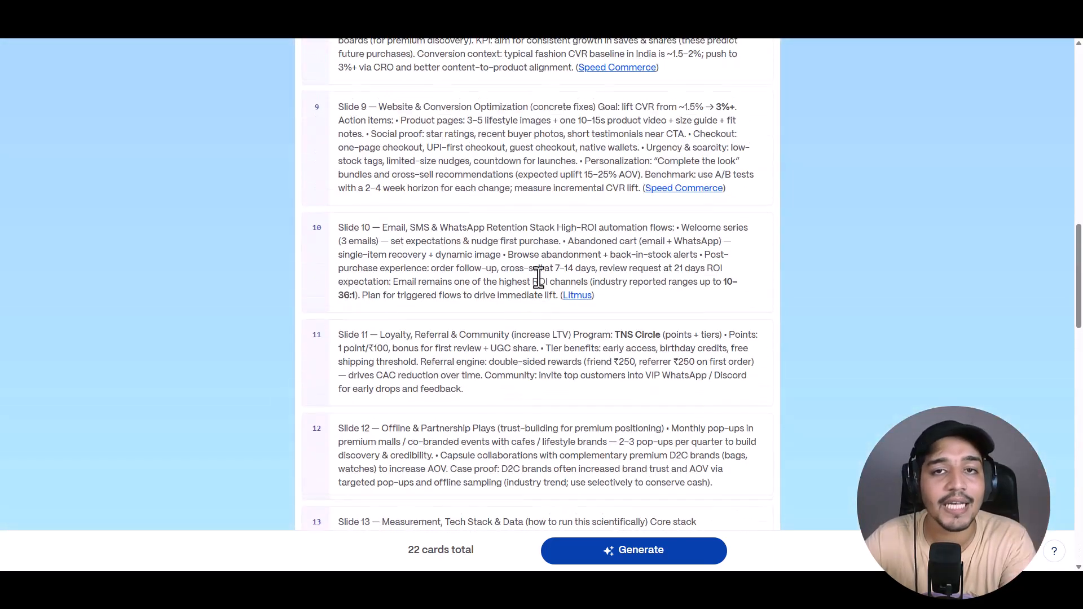
{"action": "scroll", "coordinate": [539, 277], "scroll_direction": "up", "scroll_amount": 1}
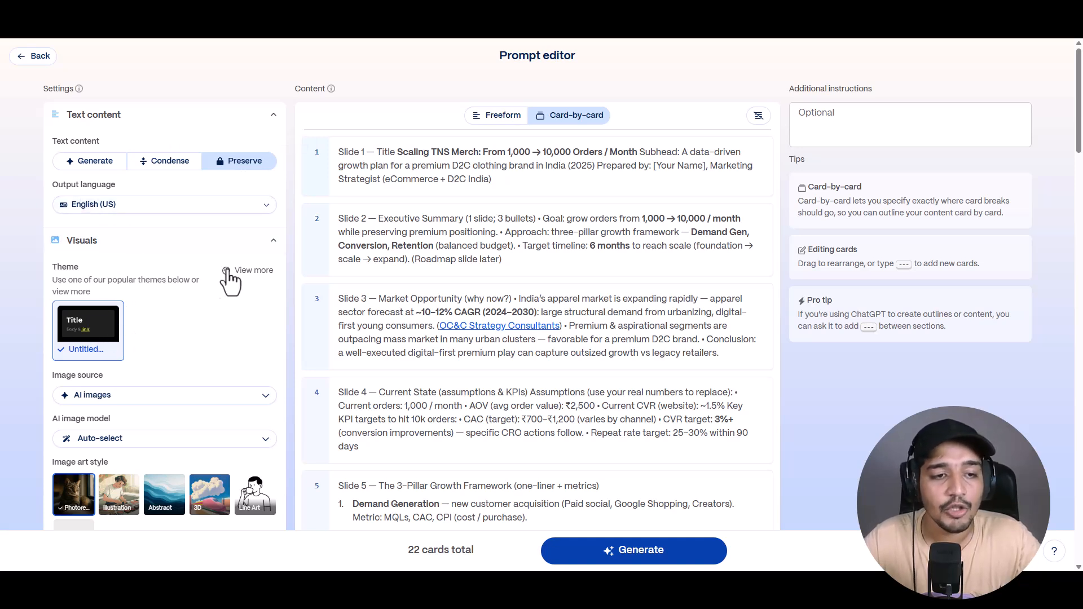
- Examine the custom theme choices and the image source options without changing either setting
{"action": "left_click", "coordinate": [241, 271]}
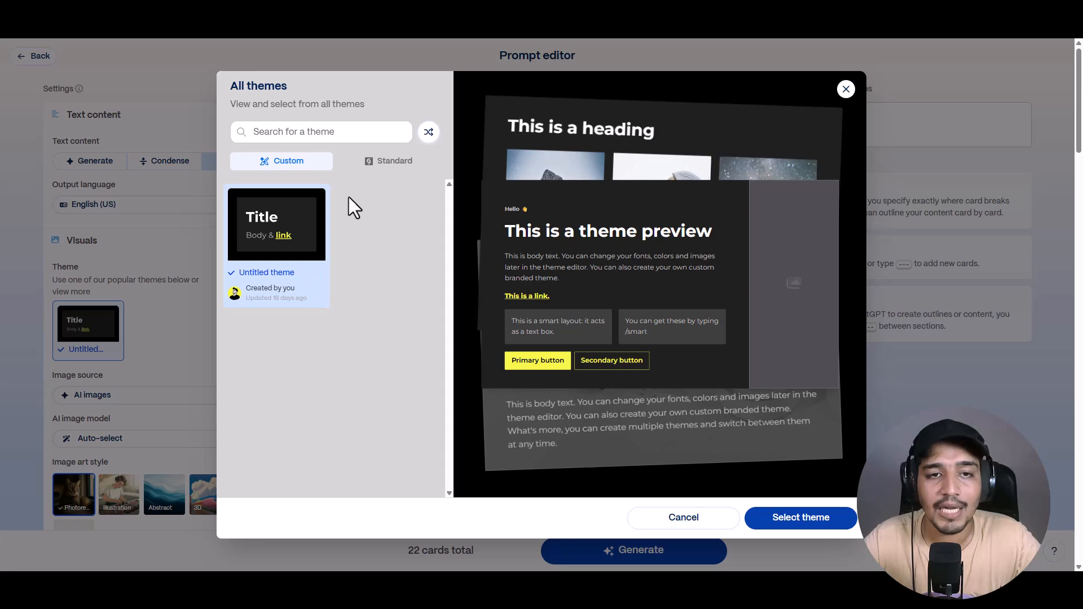
{"action": "left_click", "coordinate": [847, 90]}
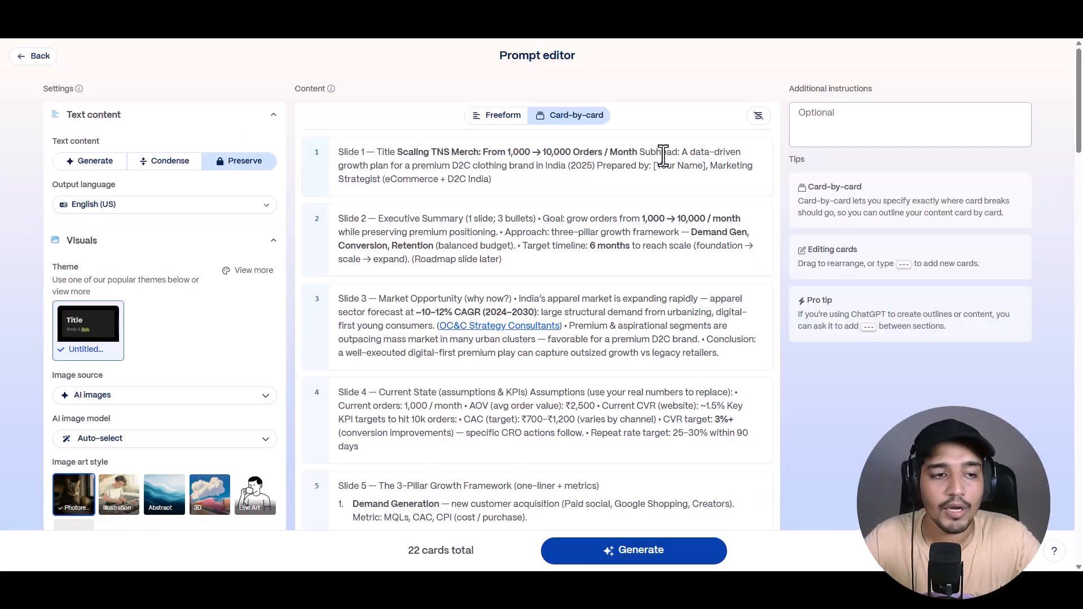
{"action": "scroll", "coordinate": [175, 370], "scroll_direction": "down", "scroll_amount": 3}
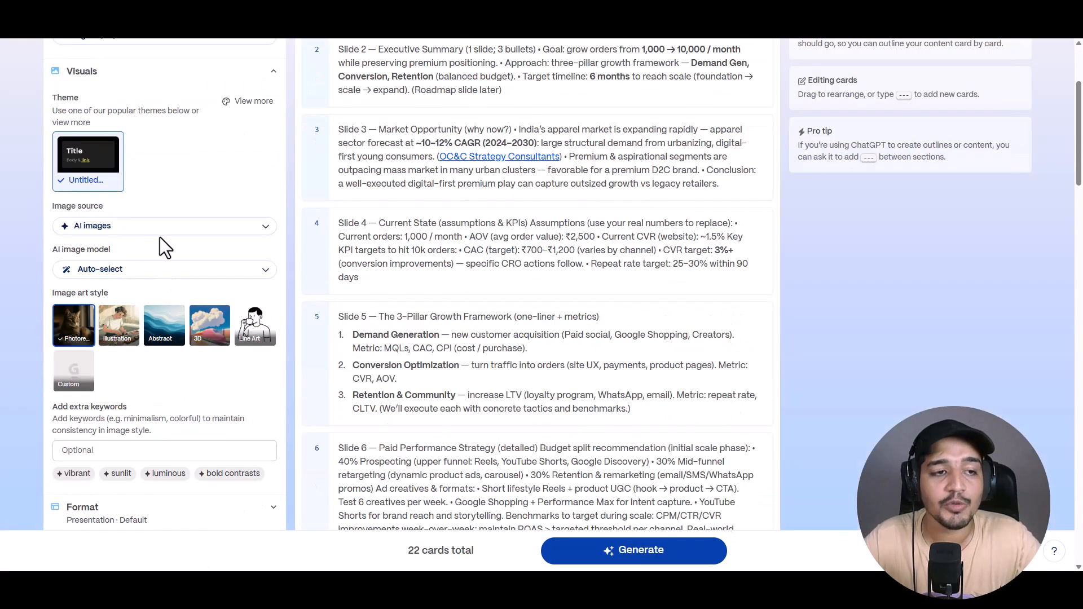
{"action": "left_click", "coordinate": [156, 226]}
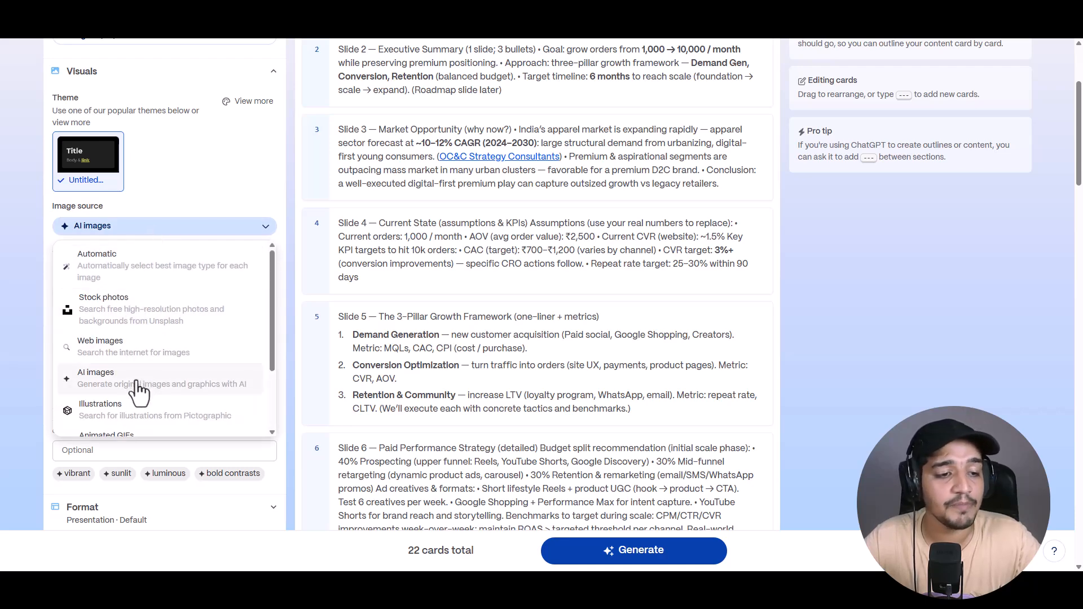
{"action": "scroll", "coordinate": [140, 384], "scroll_direction": "down", "scroll_amount": 2}
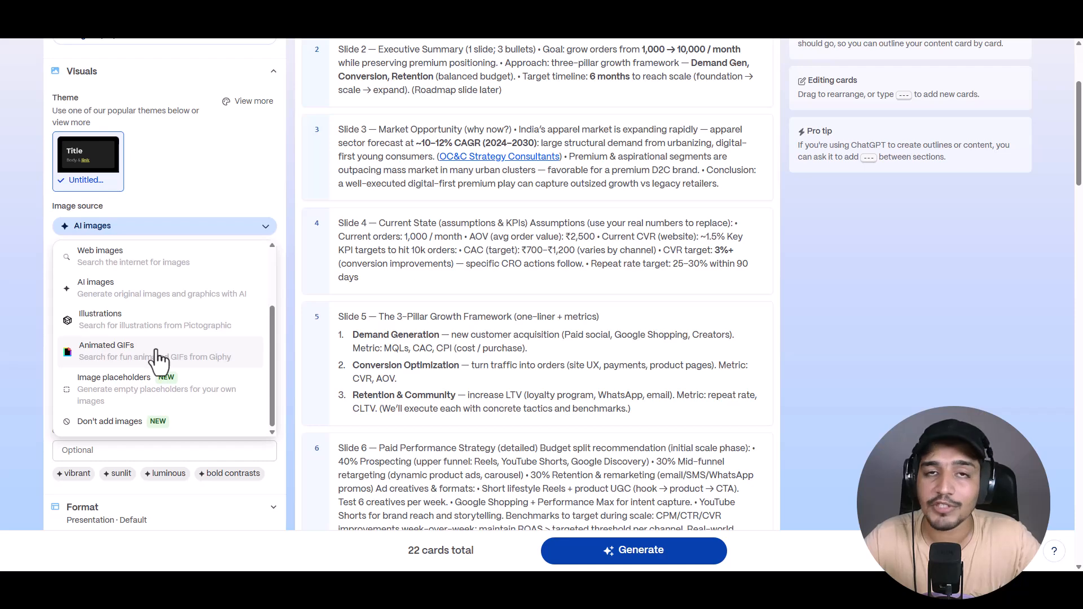
{"action": "scroll", "coordinate": [156, 352], "scroll_direction": "up", "scroll_amount": 2}
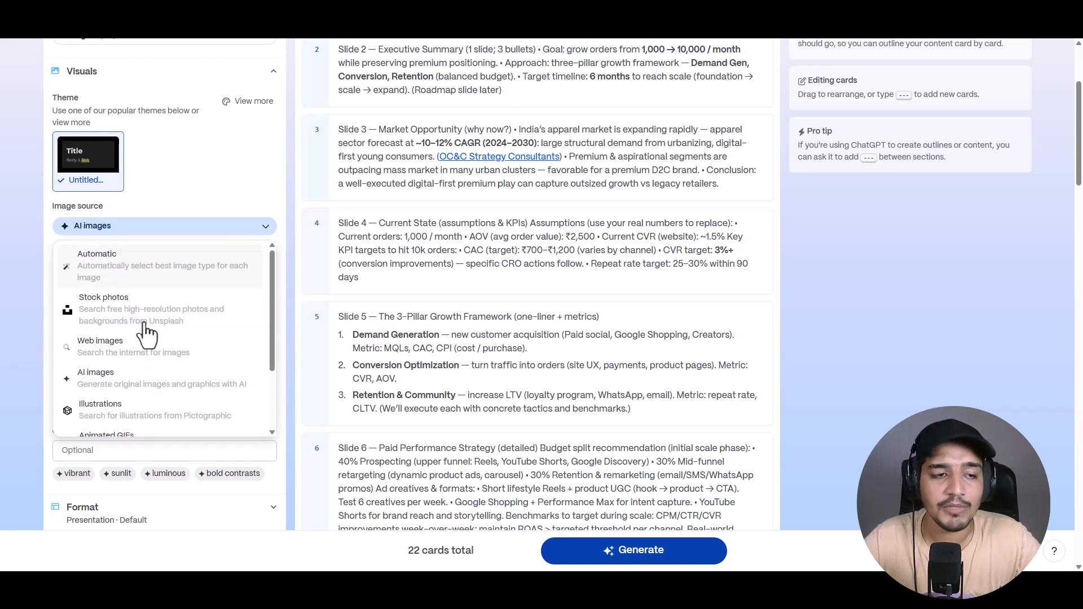
{"action": "left_click", "coordinate": [219, 176]}
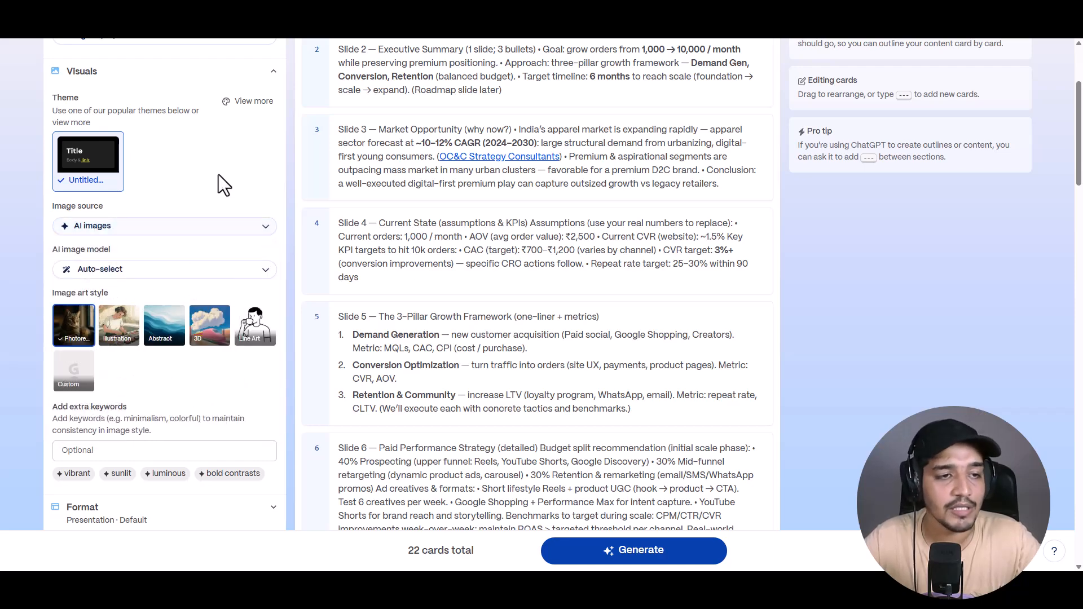
- Examine the basic, advanced and ultra AI image models on offer, leaving the model on Auto-select
{"action": "left_click", "coordinate": [153, 272]}
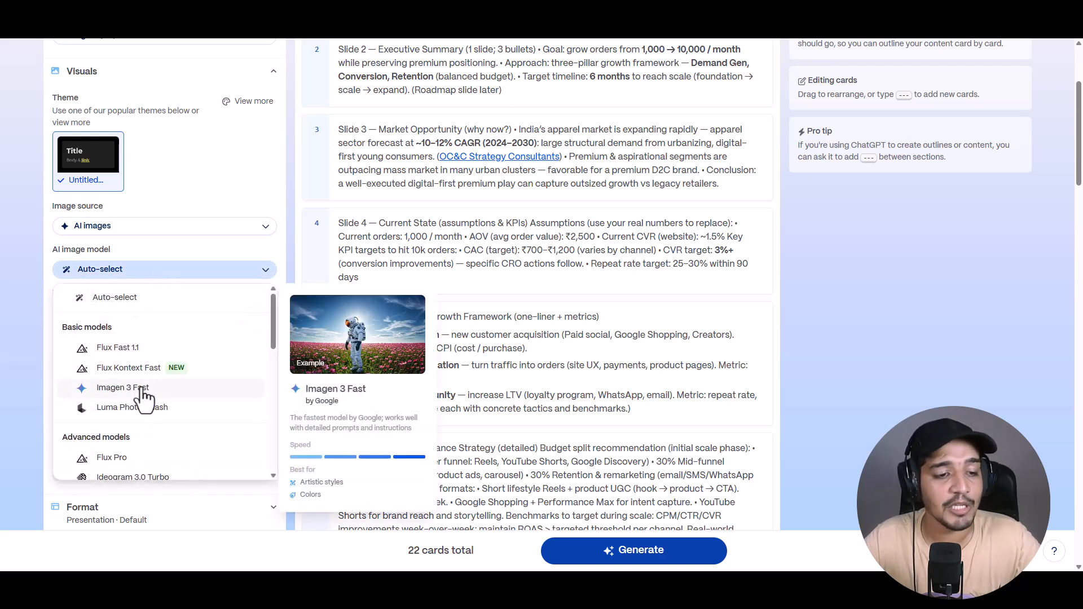
{"action": "scroll", "coordinate": [141, 448], "scroll_direction": "down", "scroll_amount": 3}
{"action": "scroll", "coordinate": [139, 446], "scroll_direction": "down", "scroll_amount": 5}
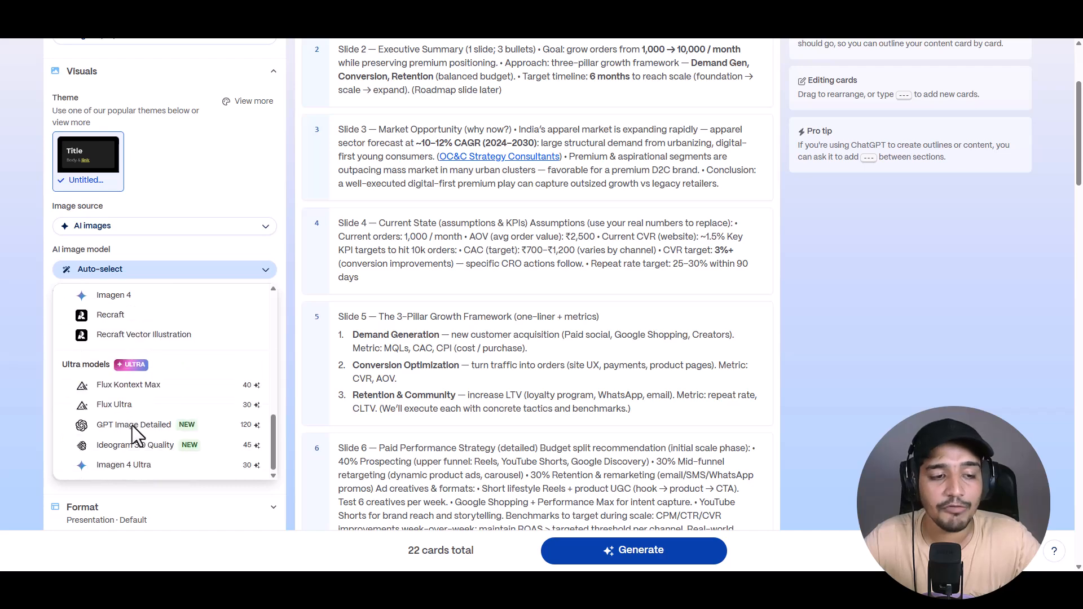
{"action": "scroll", "coordinate": [147, 441], "scroll_direction": "up", "scroll_amount": 10}
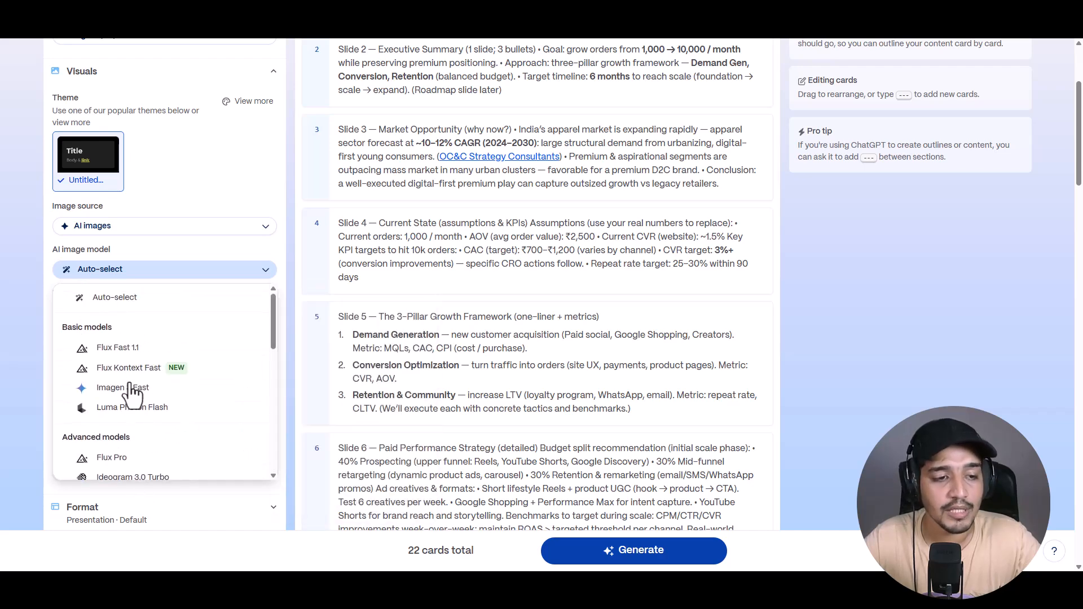
{"action": "left_click", "coordinate": [166, 254]}
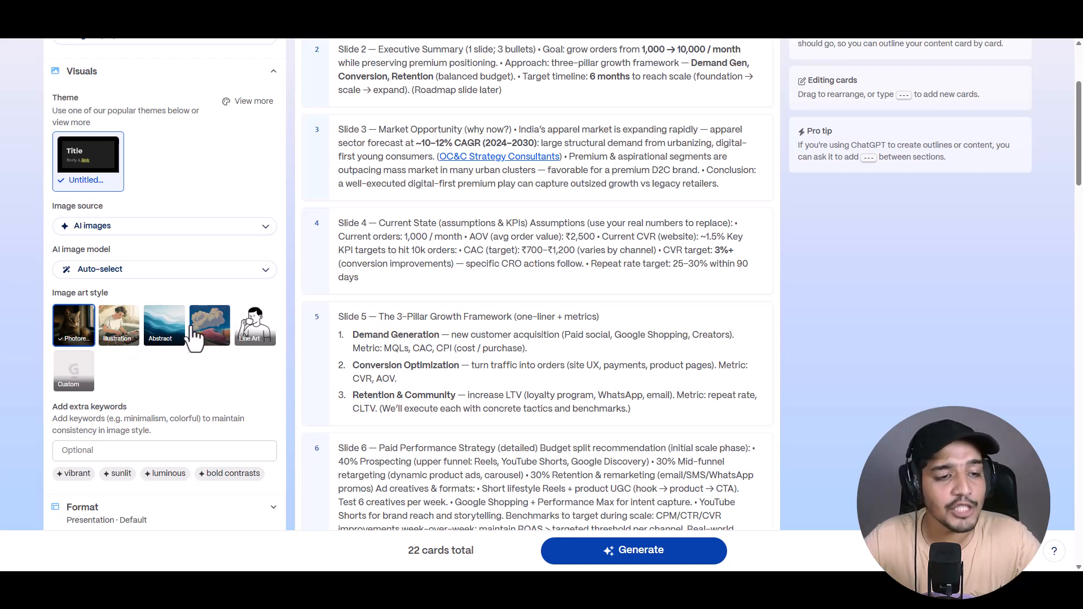
- Set the image art style to Illustration for the presentation's AI images
{"action": "left_click", "coordinate": [129, 332]}
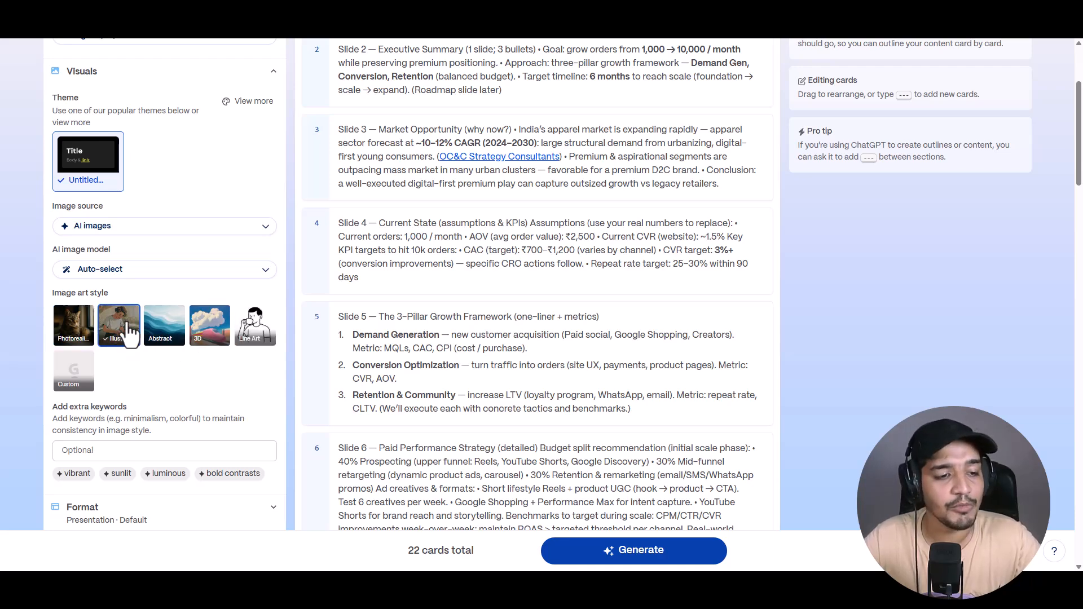
{"action": "scroll", "coordinate": [164, 389], "scroll_direction": "down", "scroll_amount": 3}
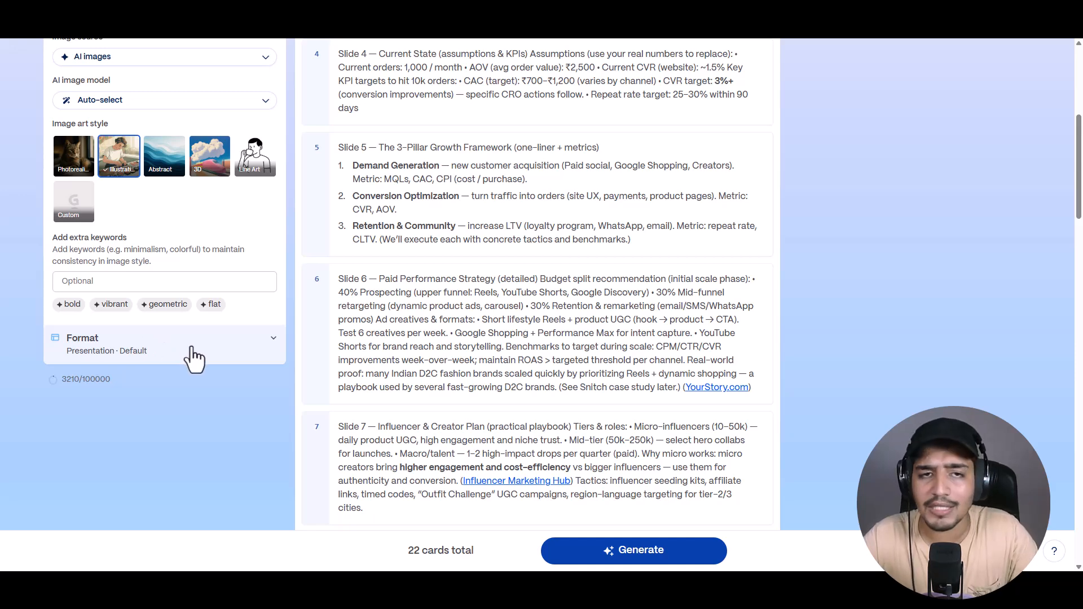
- Replace the "[Your Name]" placeholder on the Slide 1 title card with the presenter's first name
{"action": "scroll", "coordinate": [508, 282], "scroll_direction": "up", "scroll_amount": 6}
{"action": "left_click", "coordinate": [823, 127]}
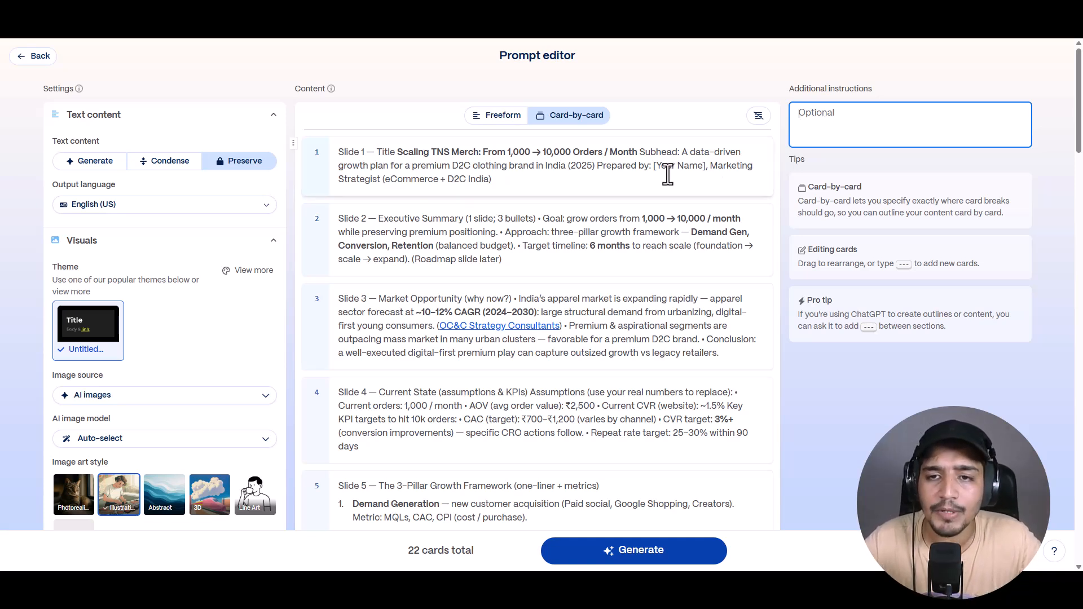
{"action": "left_click_drag", "start_coordinate": [653, 165], "coordinate": [704, 167]}
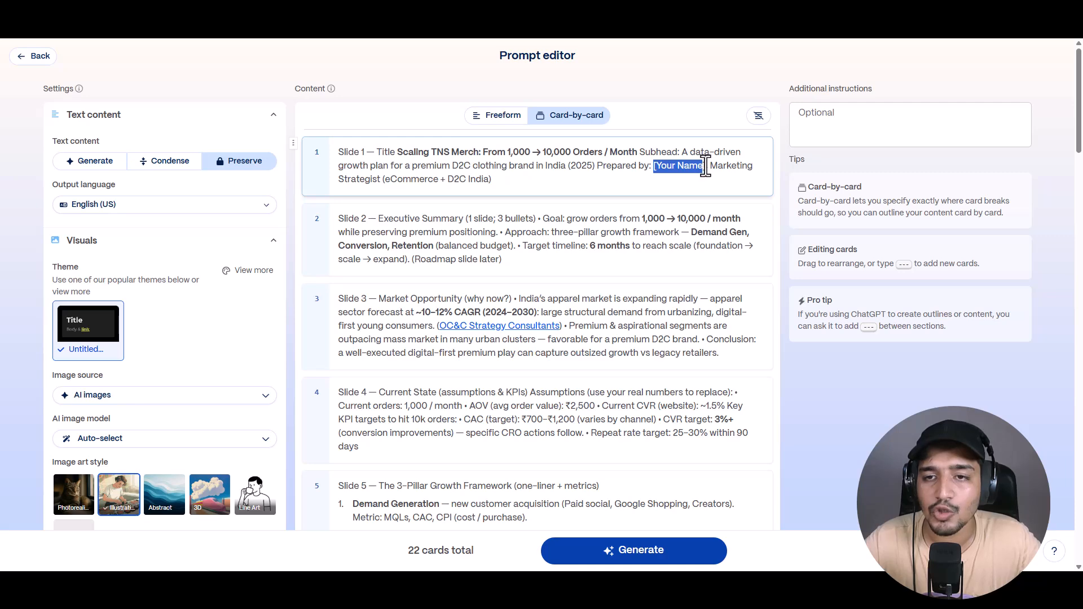
{"action": "type", "text": "Rahul"}
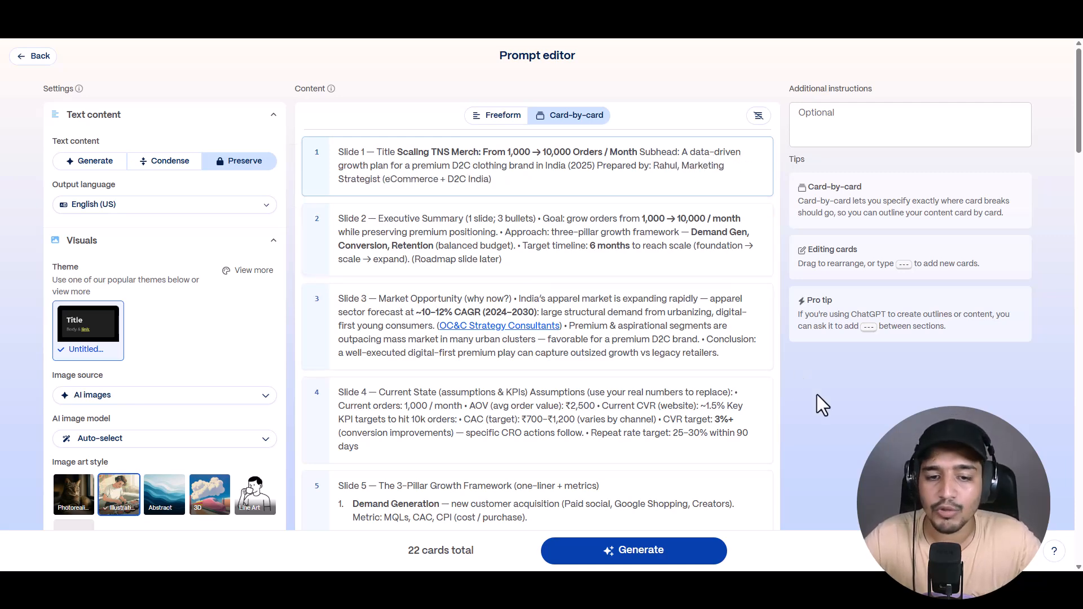
- Check through the remaining content cards and generate the 22-card presentation
{"action": "scroll", "coordinate": [817, 395], "scroll_direction": "down", "scroll_amount": 2}
{"action": "scroll", "coordinate": [816, 394], "scroll_direction": "down", "scroll_amount": 15}
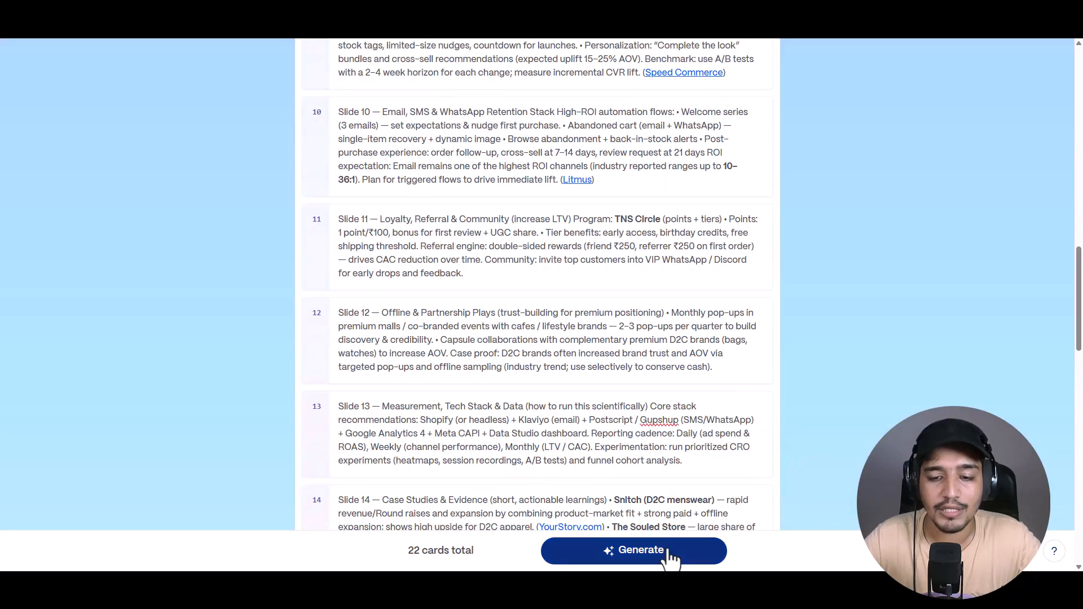
{"action": "left_click", "coordinate": [670, 552]}
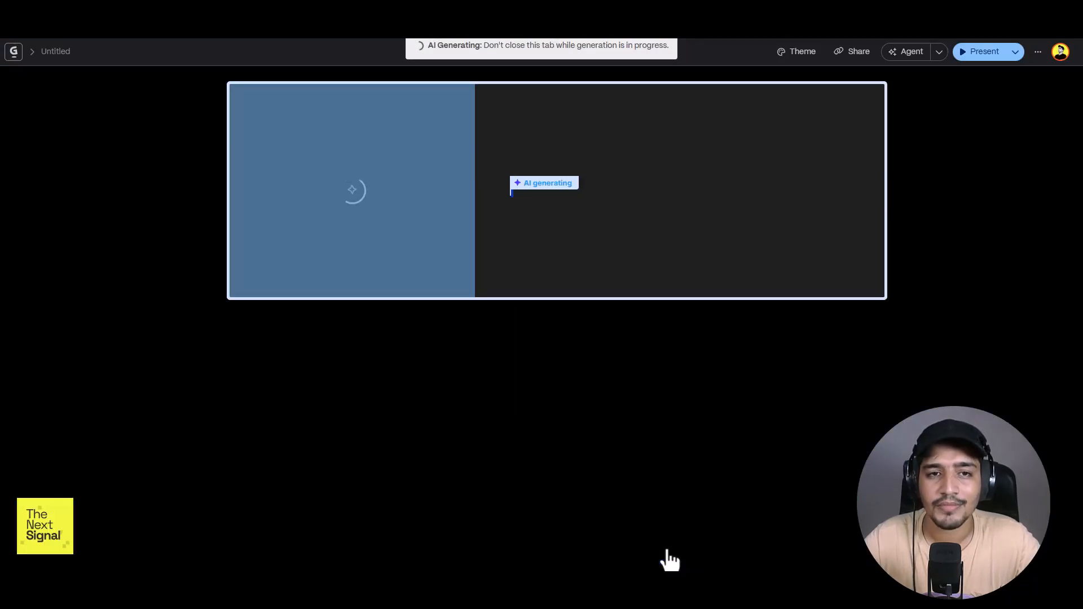
- Examine the opening slides as they are generated and skim the thumbnails of the whole deck
{"action": "scroll", "coordinate": [657, 364], "scroll_direction": "down", "scroll_amount": 10}
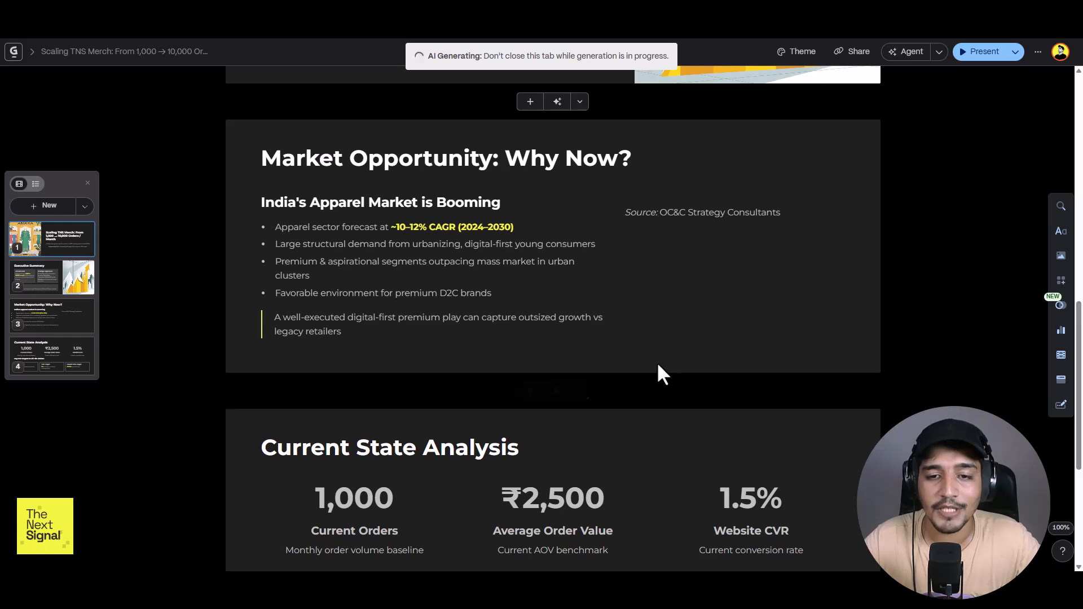
{"action": "scroll", "coordinate": [659, 365], "scroll_direction": "down", "scroll_amount": 8}
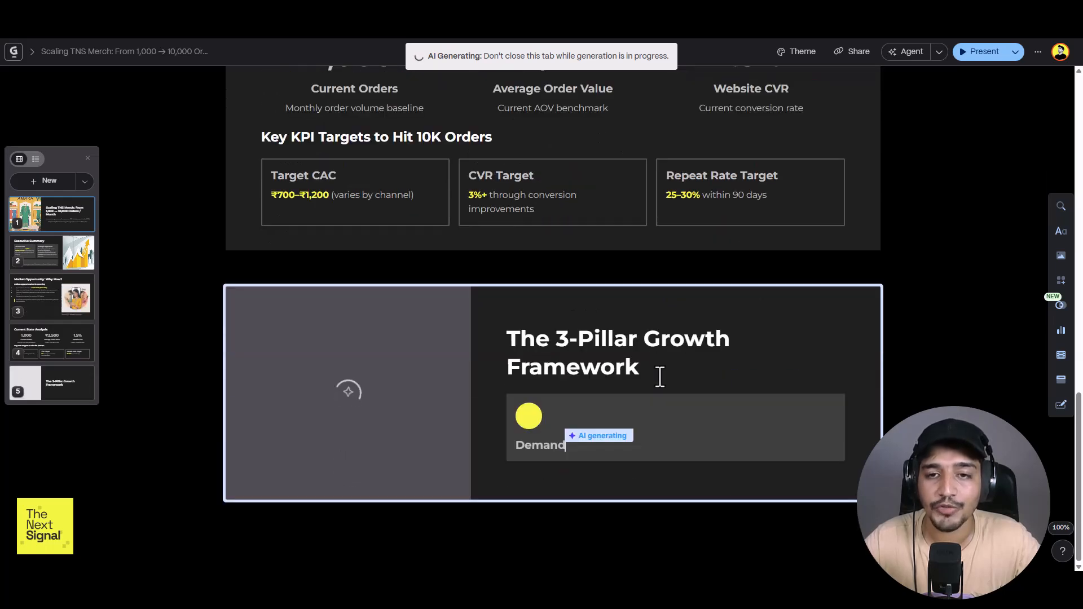
{"action": "scroll", "coordinate": [661, 386], "scroll_direction": "down", "scroll_amount": 2}
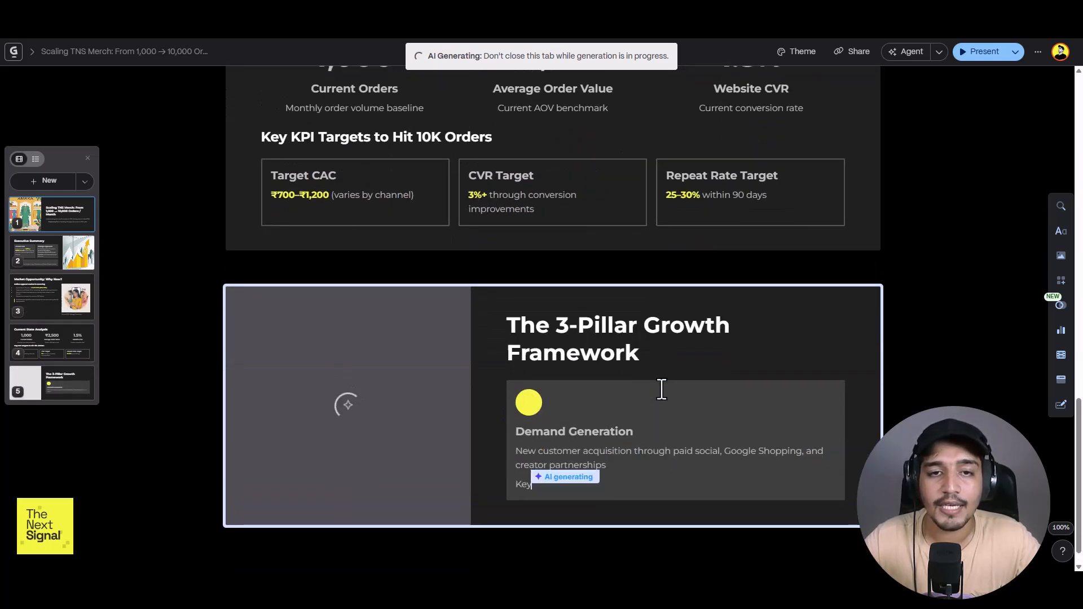
{"action": "scroll", "coordinate": [661, 389], "scroll_direction": "up", "scroll_amount": 20}
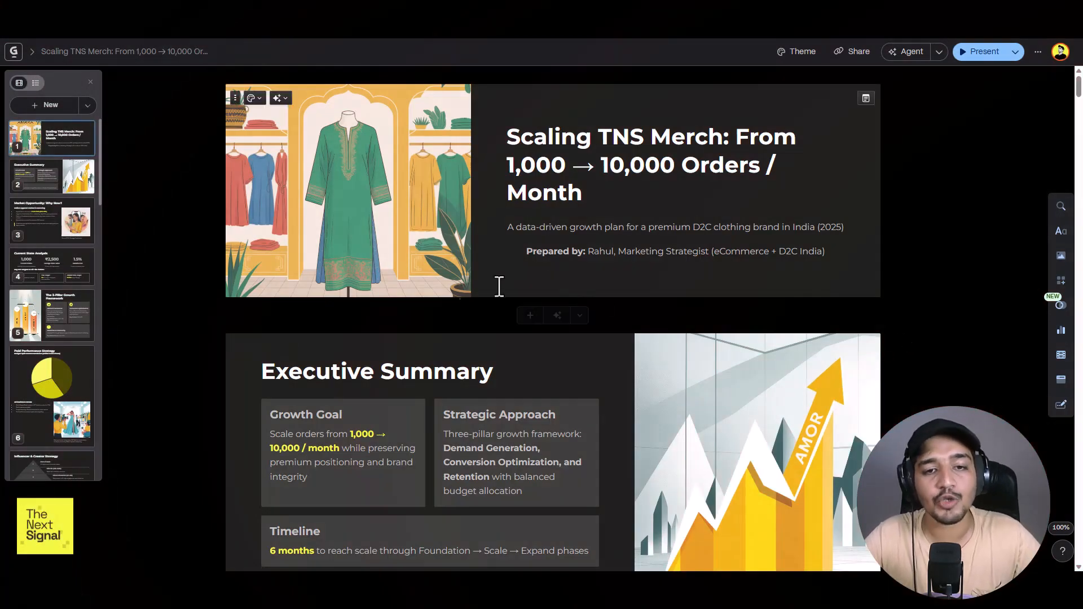
{"action": "scroll", "coordinate": [450, 297], "scroll_direction": "down", "scroll_amount": 10}
{"action": "scroll", "coordinate": [50, 333], "scroll_direction": "down", "scroll_amount": 15}
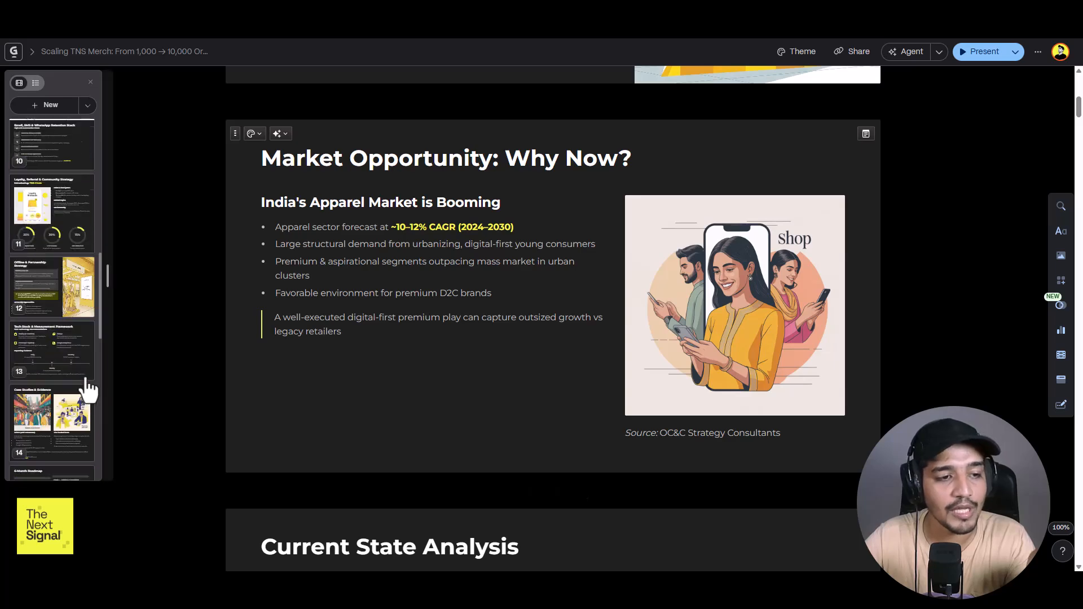
{"action": "scroll", "coordinate": [69, 417], "scroll_direction": "up", "scroll_amount": 15}
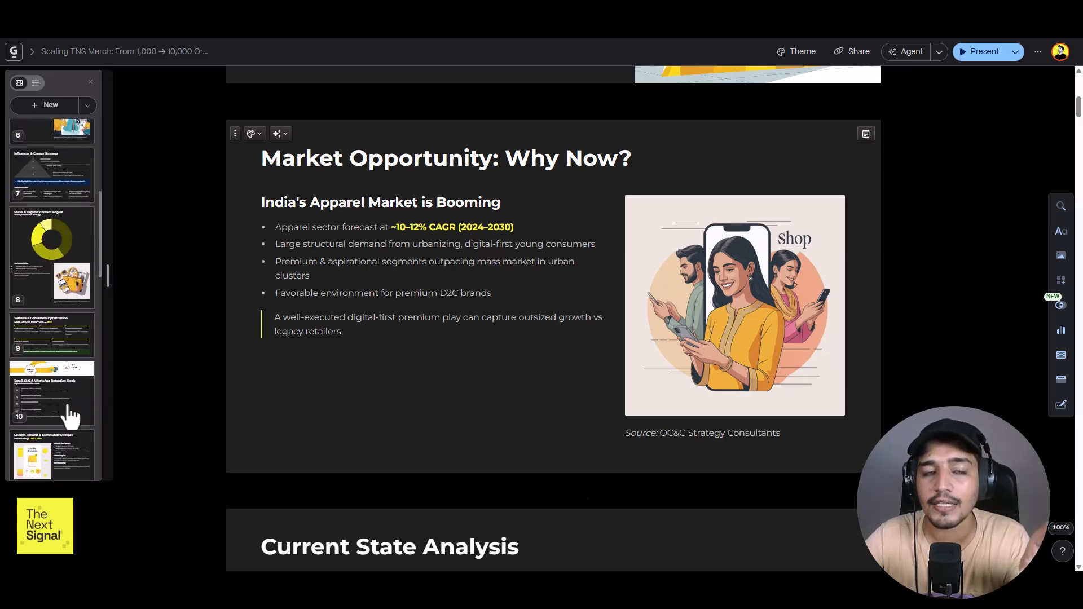
{"action": "scroll", "coordinate": [383, 385], "scroll_direction": "down", "scroll_amount": 3}
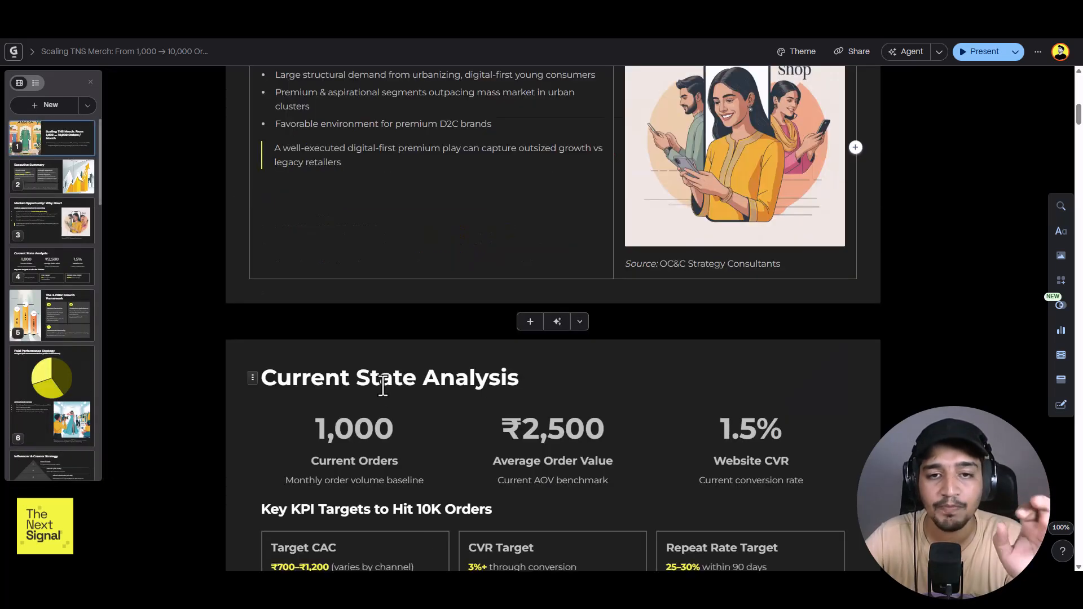
- Examine the layout and illustrations of the Market Opportunity, Current State Analysis and 3-Pillar Growth Framework slides
{"action": "scroll", "coordinate": [381, 385], "scroll_direction": "up", "scroll_amount": 6}
{"action": "scroll", "coordinate": [423, 368], "scroll_direction": "down", "scroll_amount": 3}
{"action": "scroll", "coordinate": [424, 369], "scroll_direction": "down", "scroll_amount": 3}
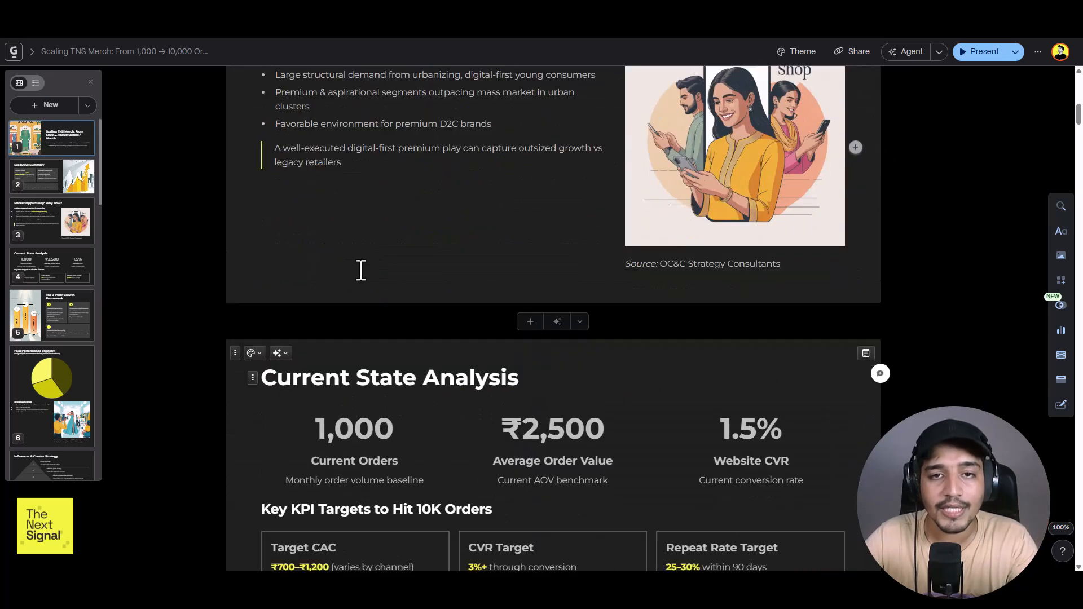
{"action": "scroll", "coordinate": [496, 235], "scroll_direction": "up", "scroll_amount": 7}
{"action": "scroll", "coordinate": [706, 382], "scroll_direction": "down", "scroll_amount": 3}
{"action": "scroll", "coordinate": [706, 381], "scroll_direction": "down", "scroll_amount": 5}
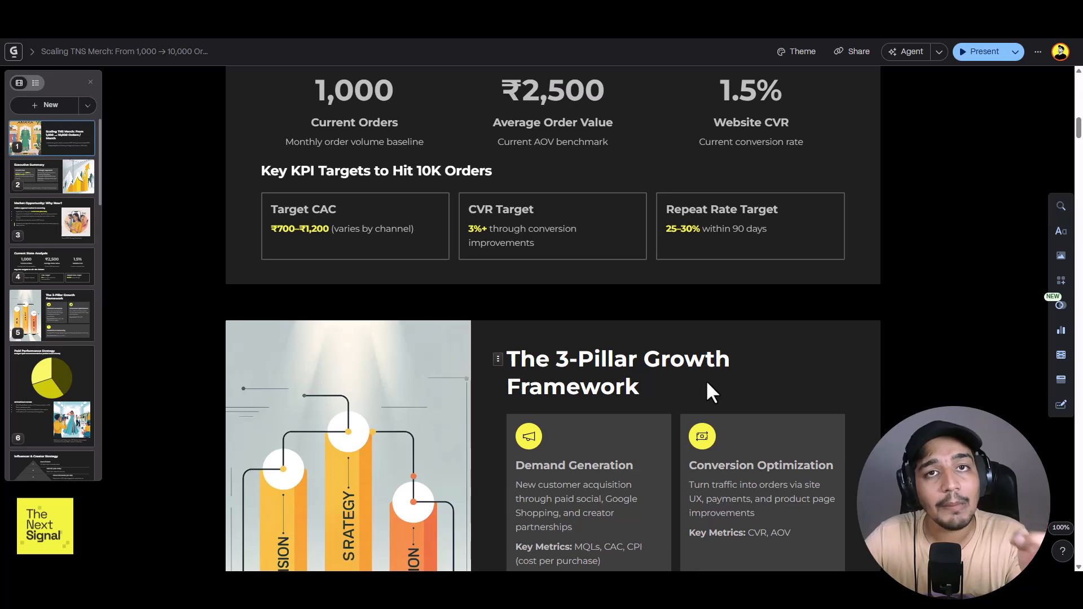
{"action": "scroll", "coordinate": [705, 380], "scroll_direction": "down", "scroll_amount": 3}
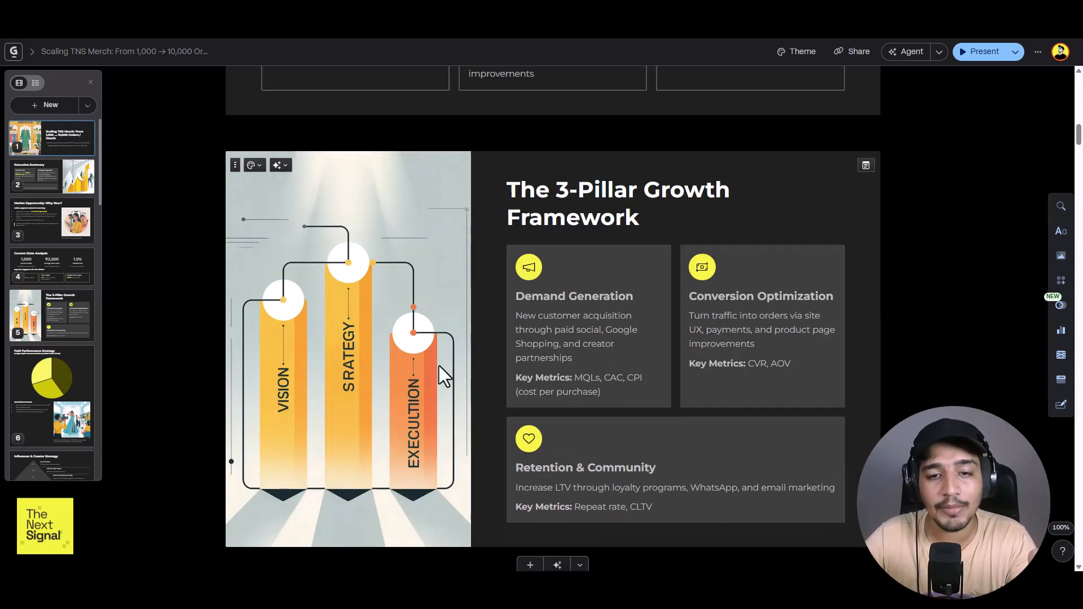
{"action": "scroll", "coordinate": [438, 365], "scroll_direction": "down", "scroll_amount": 3}
{"action": "scroll", "coordinate": [439, 327], "scroll_direction": "up", "scroll_amount": 7}
{"action": "scroll", "coordinate": [451, 324], "scroll_direction": "up", "scroll_amount": 8}
{"action": "scroll", "coordinate": [728, 343], "scroll_direction": "down", "scroll_amount": 3}
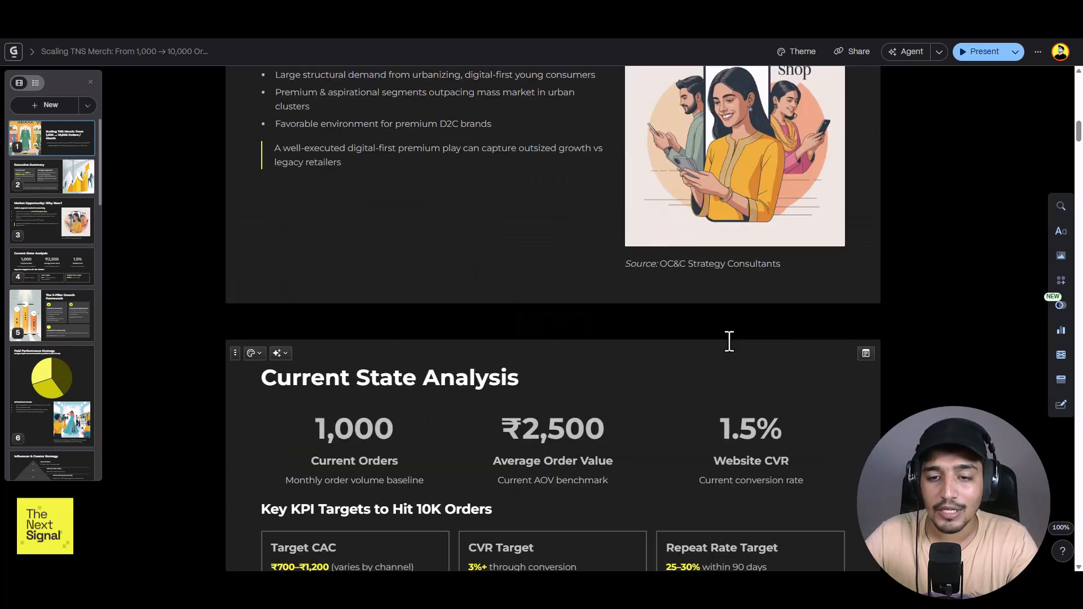
{"action": "scroll", "coordinate": [541, 345], "scroll_direction": "down", "scroll_amount": 10}
{"action": "scroll", "coordinate": [541, 347], "scroll_direction": "up", "scroll_amount": 4}
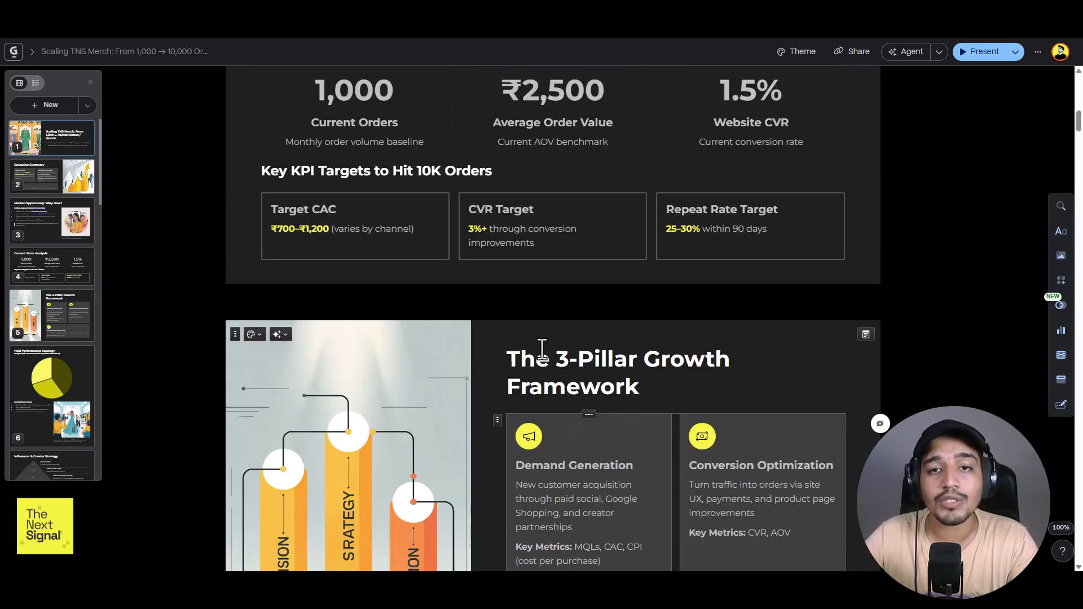
{"action": "scroll", "coordinate": [539, 348], "scroll_direction": "up", "scroll_amount": 6}
{"action": "scroll", "coordinate": [393, 378], "scroll_direction": "down", "scroll_amount": 2}
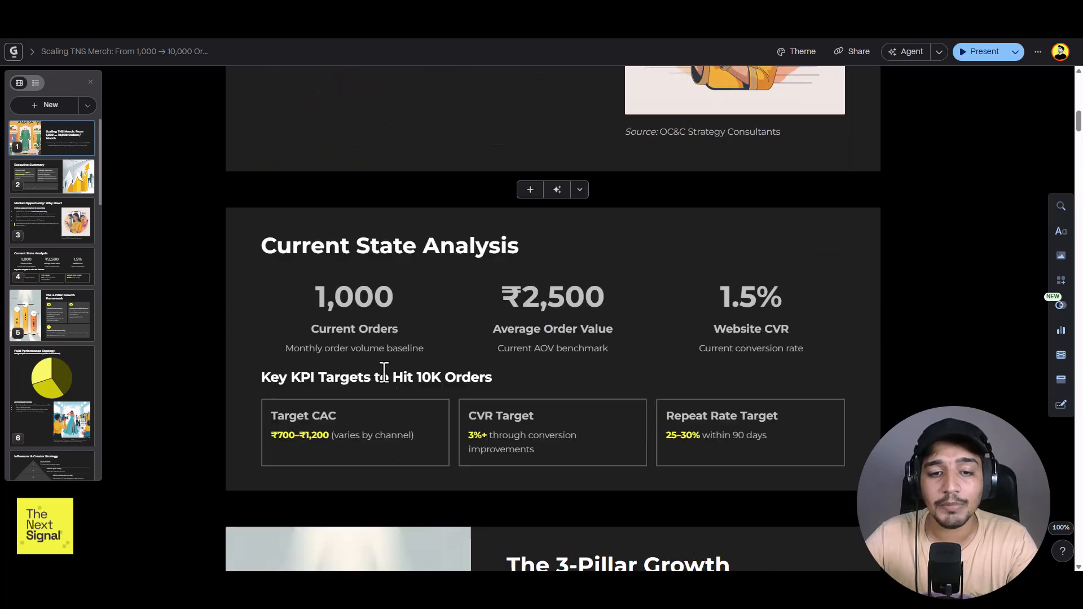
{"action": "scroll", "coordinate": [410, 331], "scroll_direction": "down", "scroll_amount": 1}
{"action": "scroll", "coordinate": [761, 305], "scroll_direction": "down", "scroll_amount": 2}
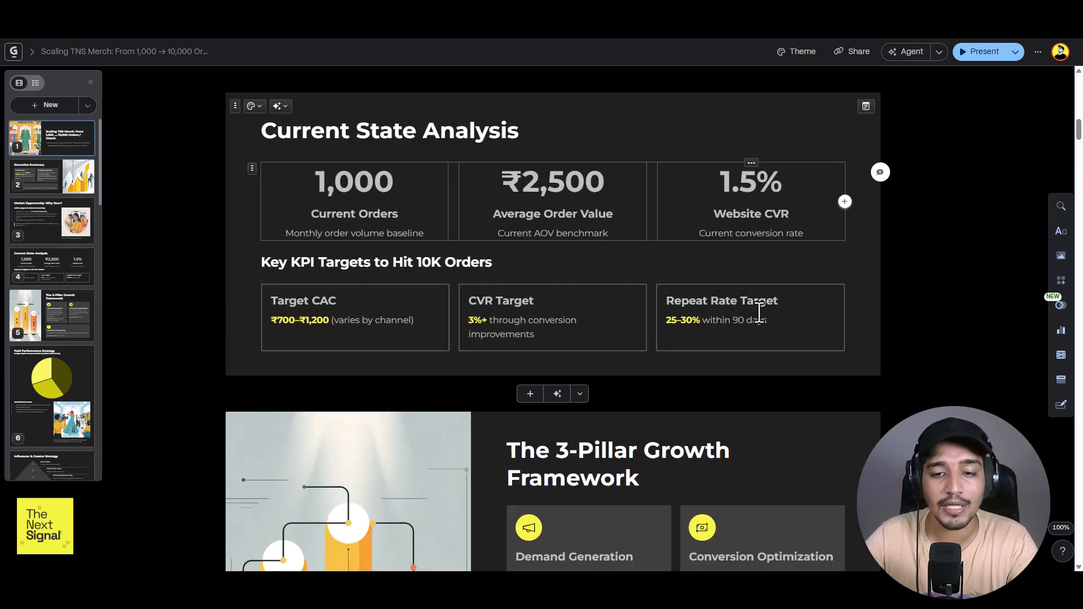
{"action": "scroll", "coordinate": [759, 312], "scroll_direction": "down", "scroll_amount": 5}
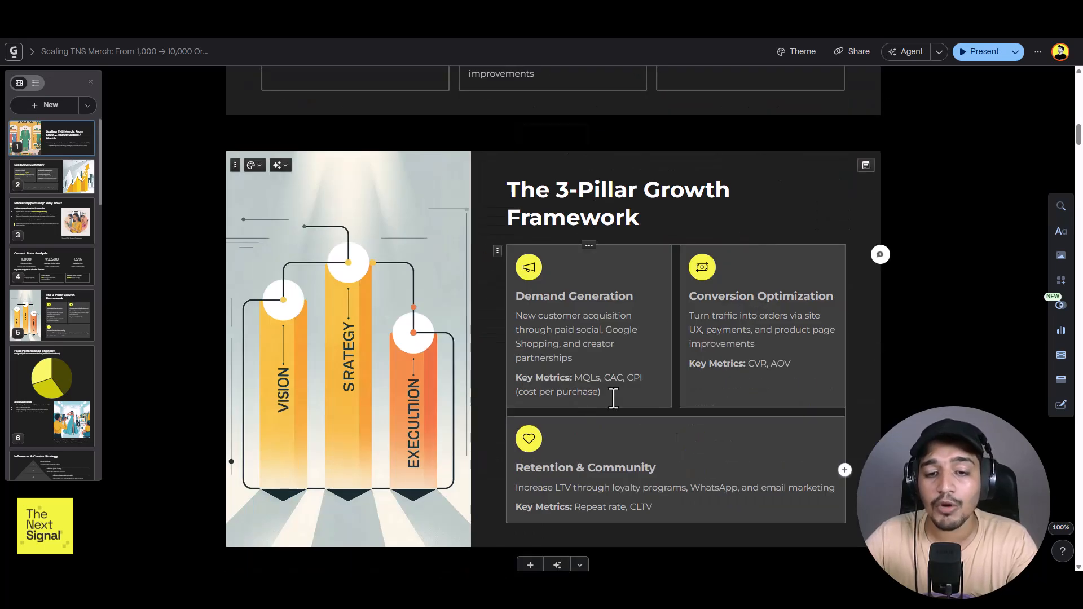
- View the AI image editing options for the 3-Pillar Growth Framework slide's illustration and close them without changes
{"action": "left_click", "coordinate": [364, 306]}
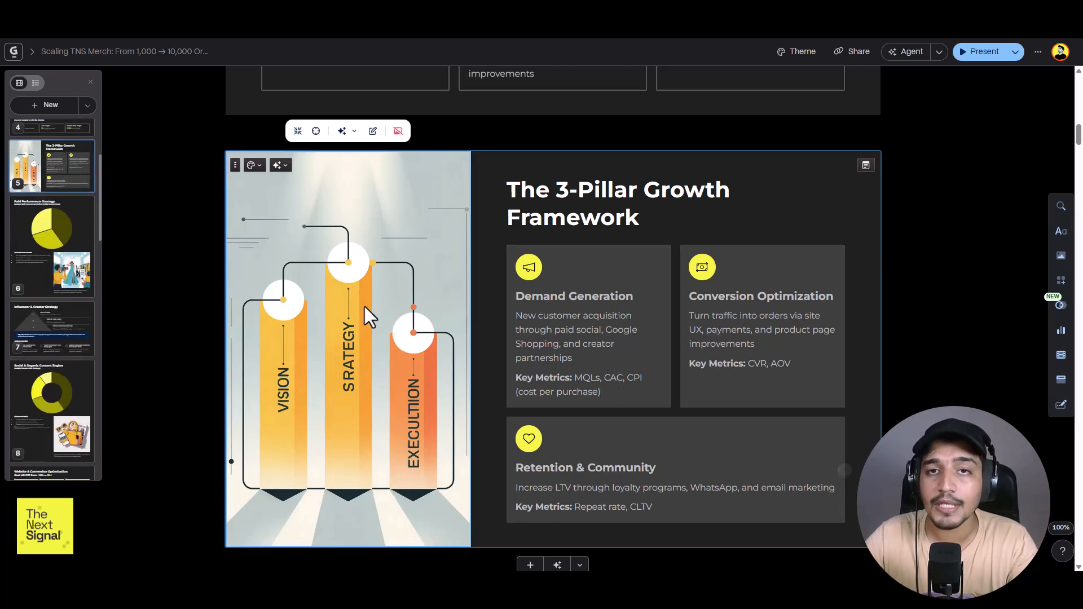
{"action": "left_click", "coordinate": [372, 132]}
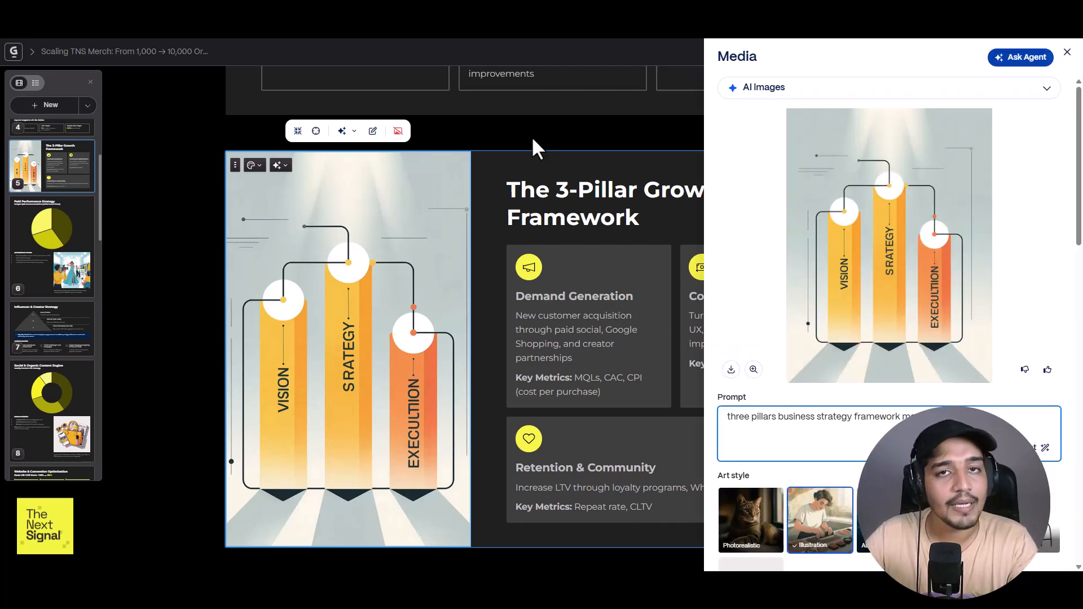
{"action": "key", "text": "Escape"}
- Examine the charts and pyramid on the Paid Performance, Influencer & Creator and Social & Organic Content slides, plus the remaining thumbnails
{"action": "scroll", "coordinate": [559, 248], "scroll_direction": "down", "scroll_amount": 5}
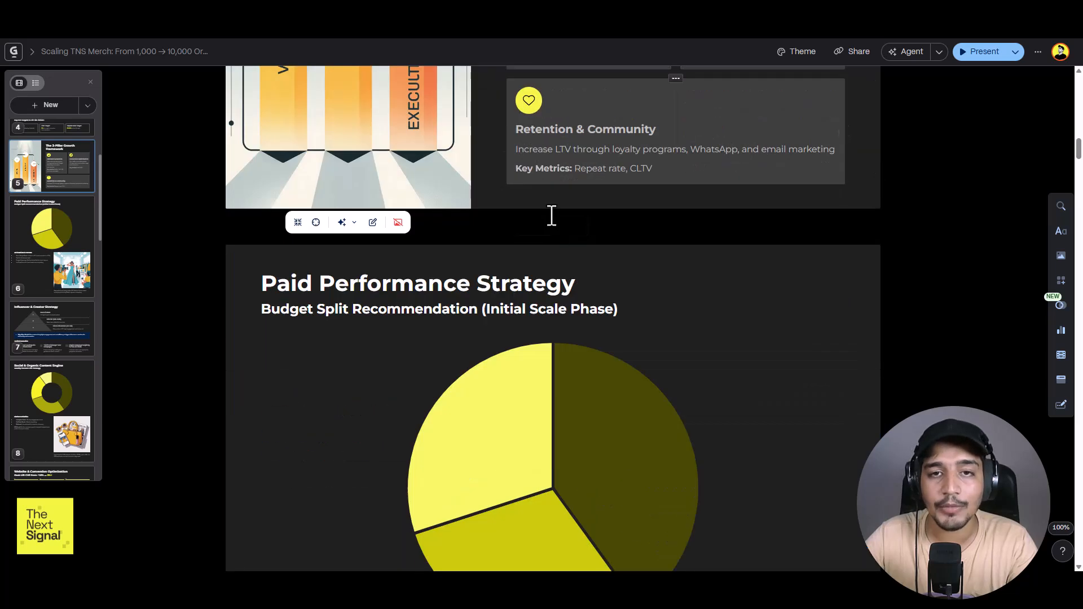
{"action": "scroll", "coordinate": [534, 265], "scroll_direction": "down", "scroll_amount": 3}
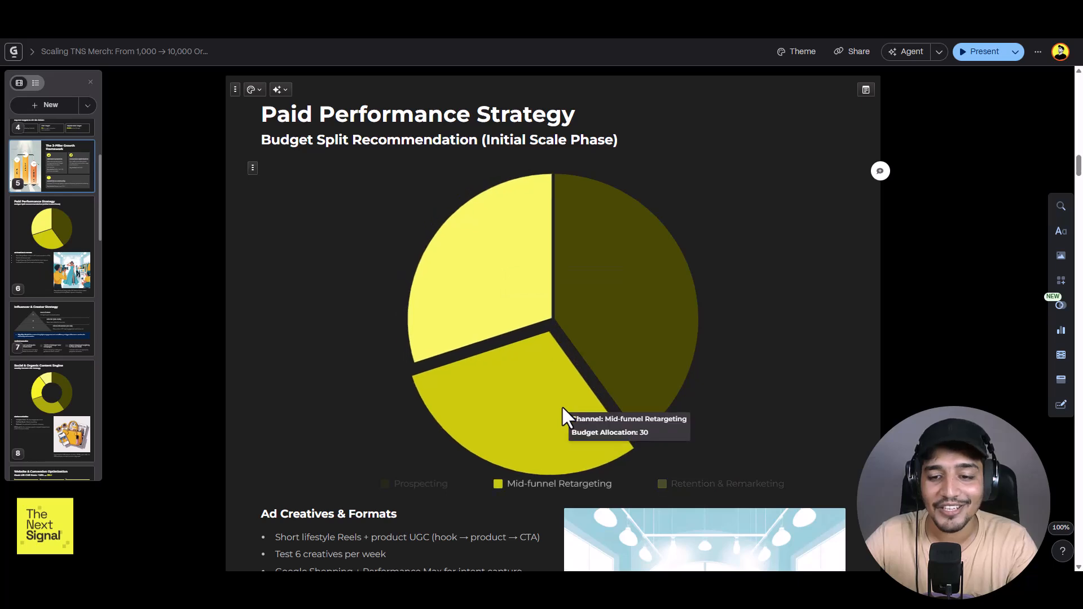
{"action": "scroll", "coordinate": [517, 453], "scroll_direction": "down", "scroll_amount": 6}
{"action": "scroll", "coordinate": [513, 392], "scroll_direction": "down", "scroll_amount": 6}
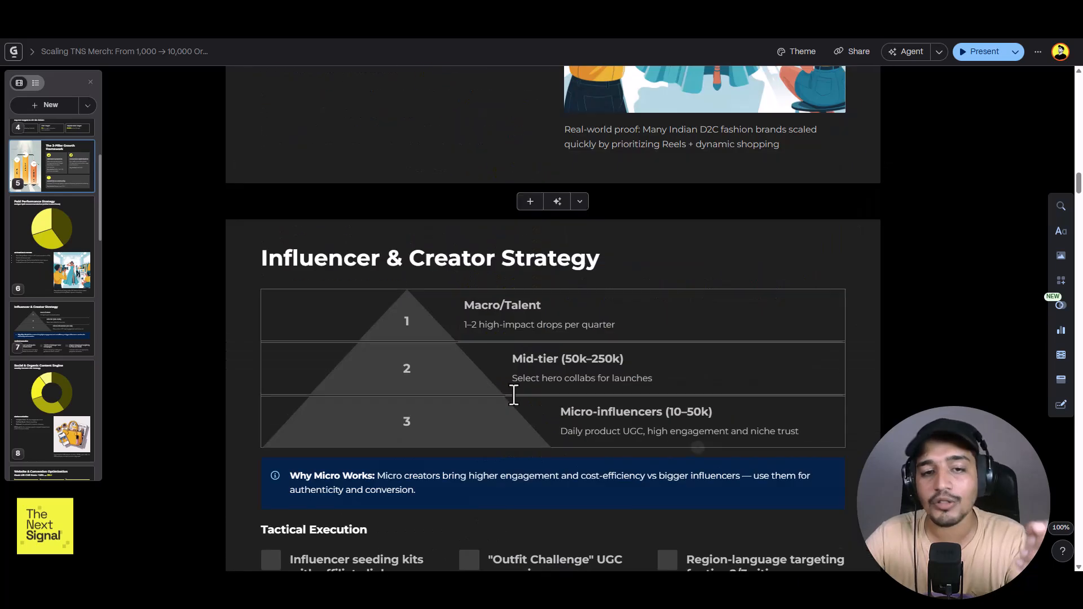
{"action": "scroll", "coordinate": [514, 395], "scroll_direction": "down", "scroll_amount": 6}
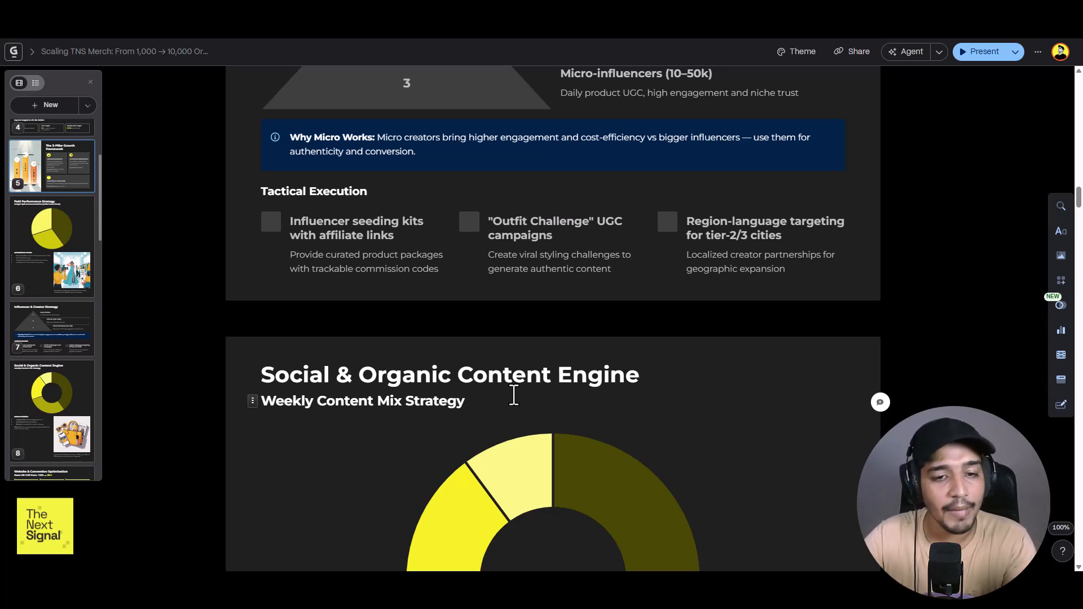
{"action": "scroll", "coordinate": [64, 376], "scroll_direction": "down", "scroll_amount": 15}
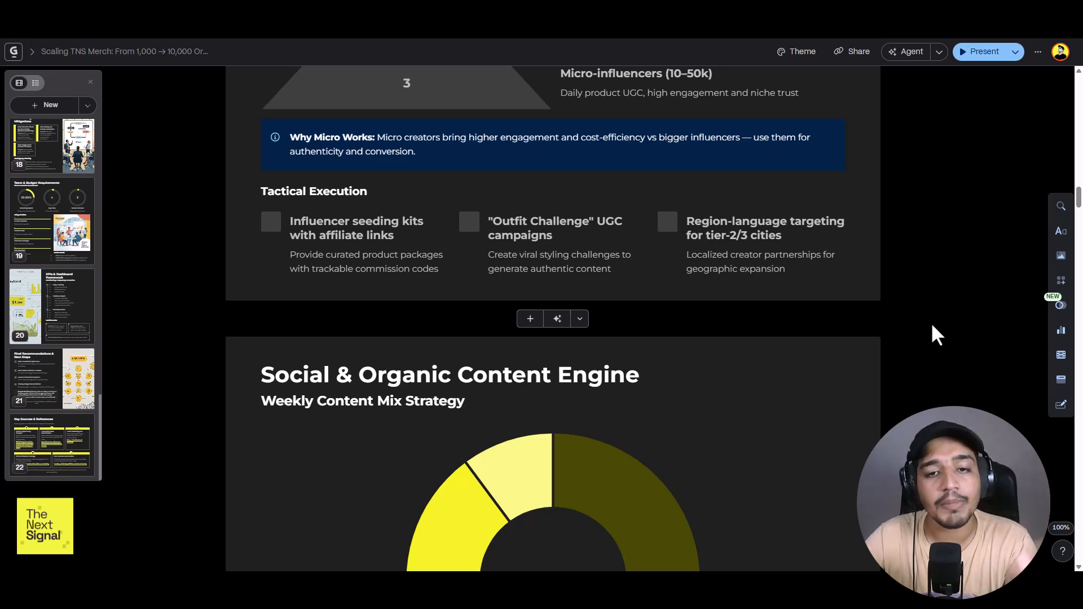
- Review the slides from Website & Conversion Optimization through the 6-Month Roadmap to Unit Economics Projection
{"action": "scroll", "coordinate": [931, 325], "scroll_direction": "down", "scroll_amount": 15}
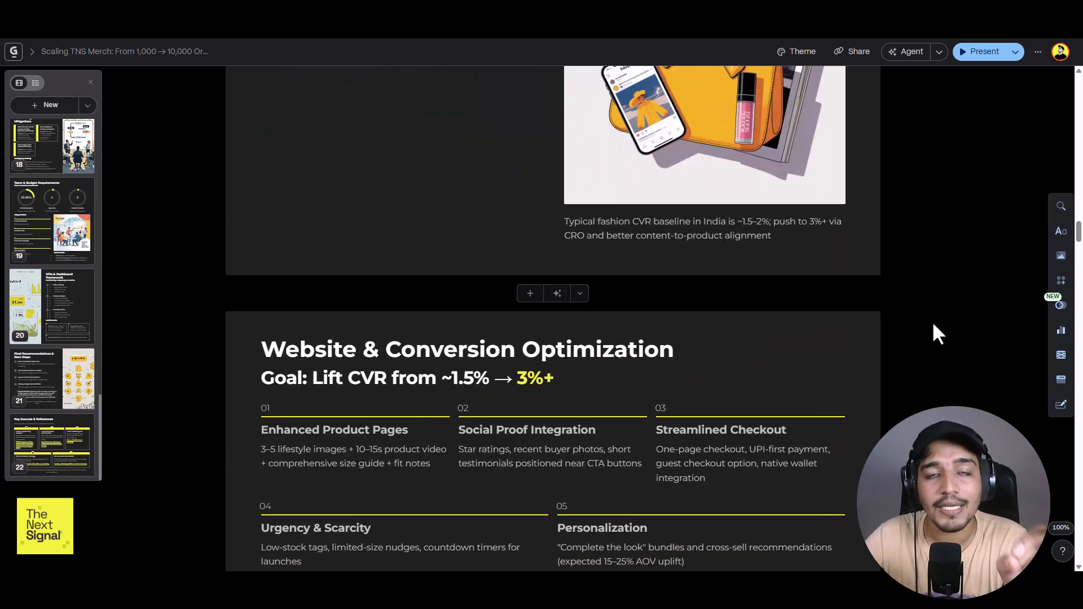
{"action": "scroll", "coordinate": [933, 325], "scroll_direction": "down", "scroll_amount": 5}
{"action": "scroll", "coordinate": [933, 324], "scroll_direction": "down", "scroll_amount": 10}
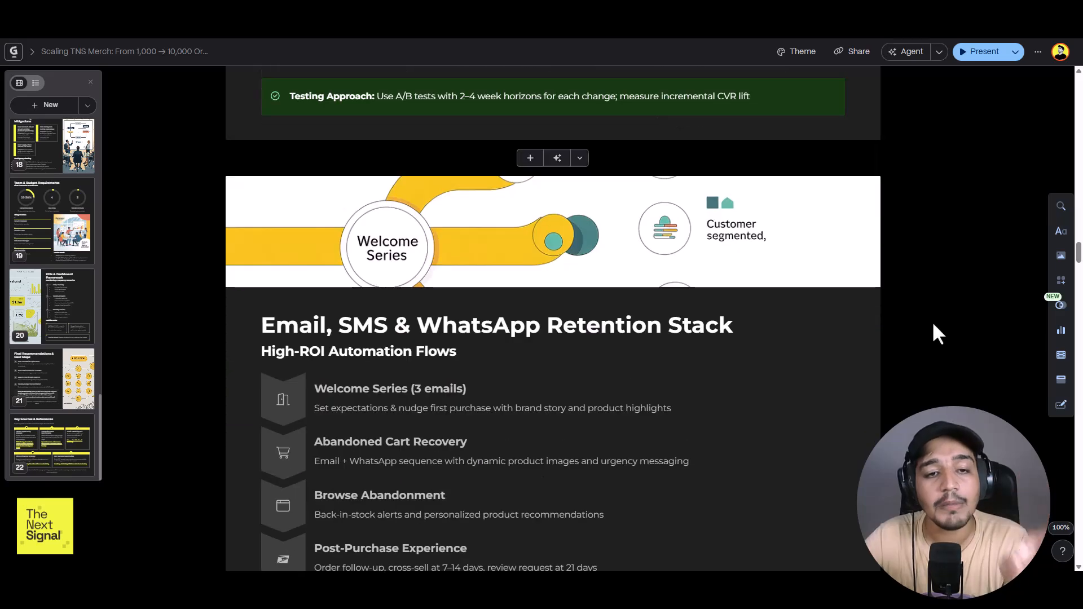
{"action": "scroll", "coordinate": [933, 324], "scroll_direction": "down", "scroll_amount": 15}
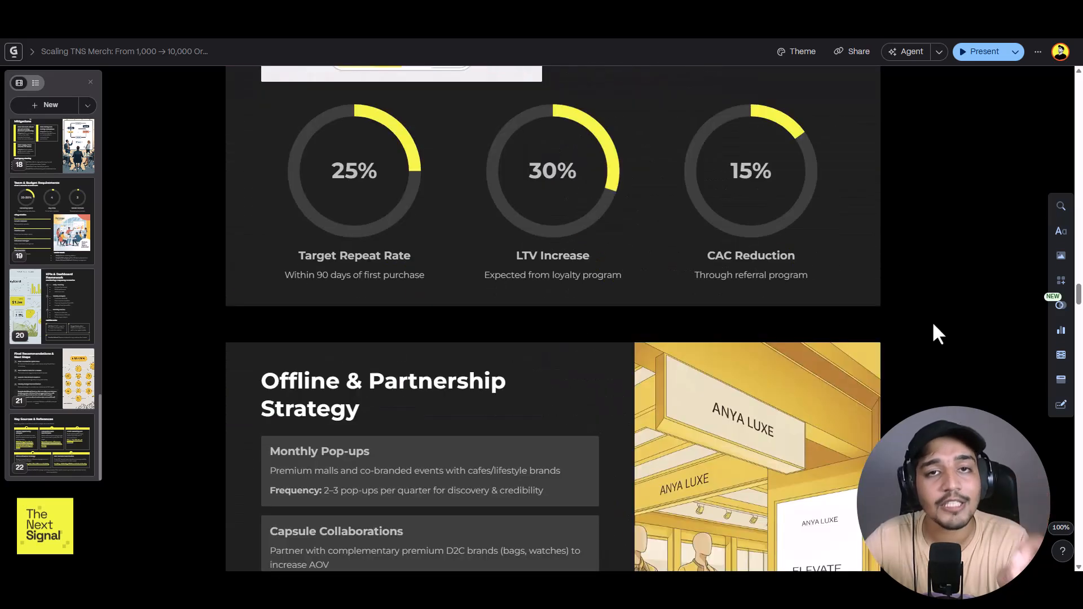
{"action": "scroll", "coordinate": [934, 327], "scroll_direction": "down", "scroll_amount": 15}
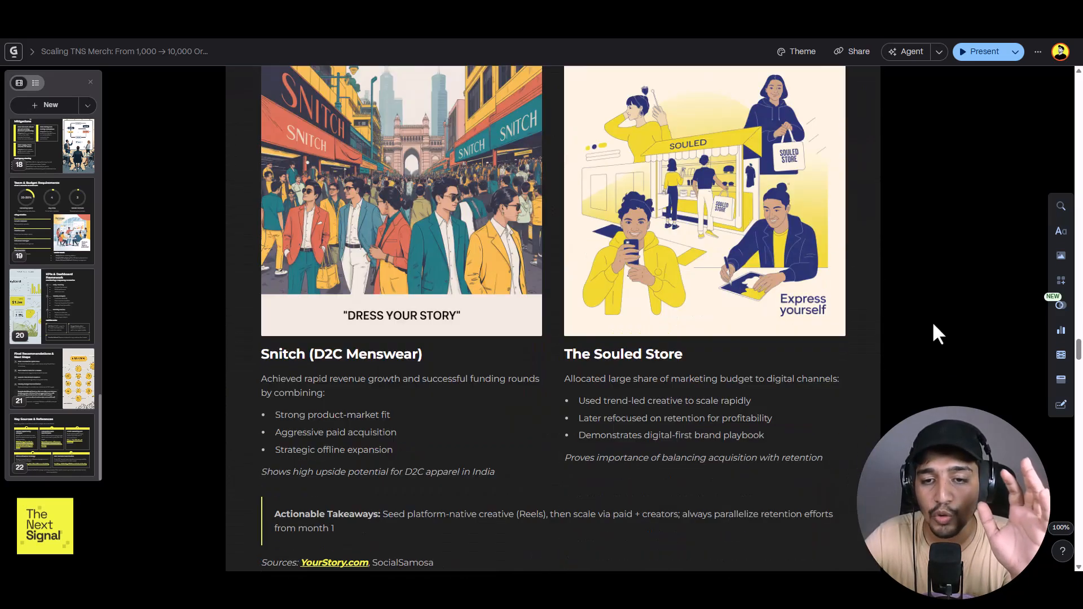
{"action": "scroll", "coordinate": [933, 326], "scroll_direction": "down", "scroll_amount": 1}
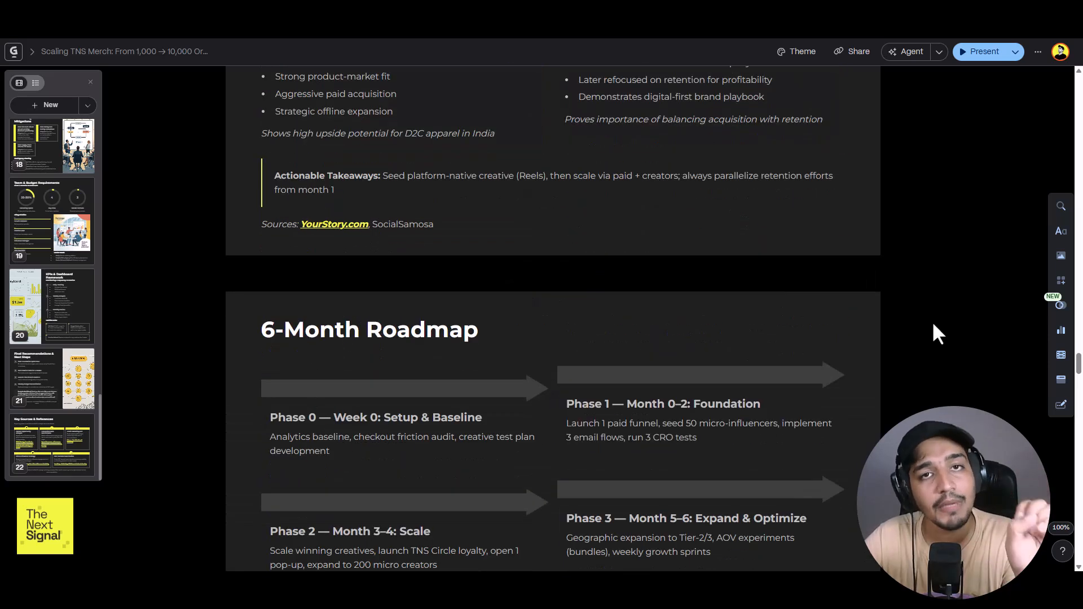
{"action": "scroll", "coordinate": [933, 333], "scroll_direction": "down", "scroll_amount": 5}
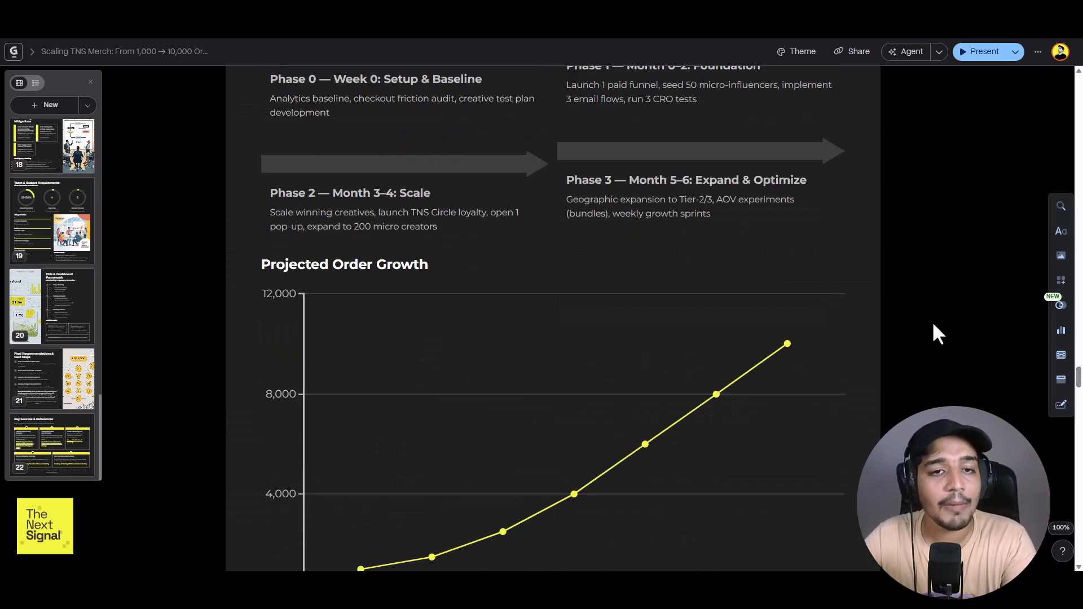
{"action": "scroll", "coordinate": [932, 324], "scroll_direction": "down", "scroll_amount": 6}
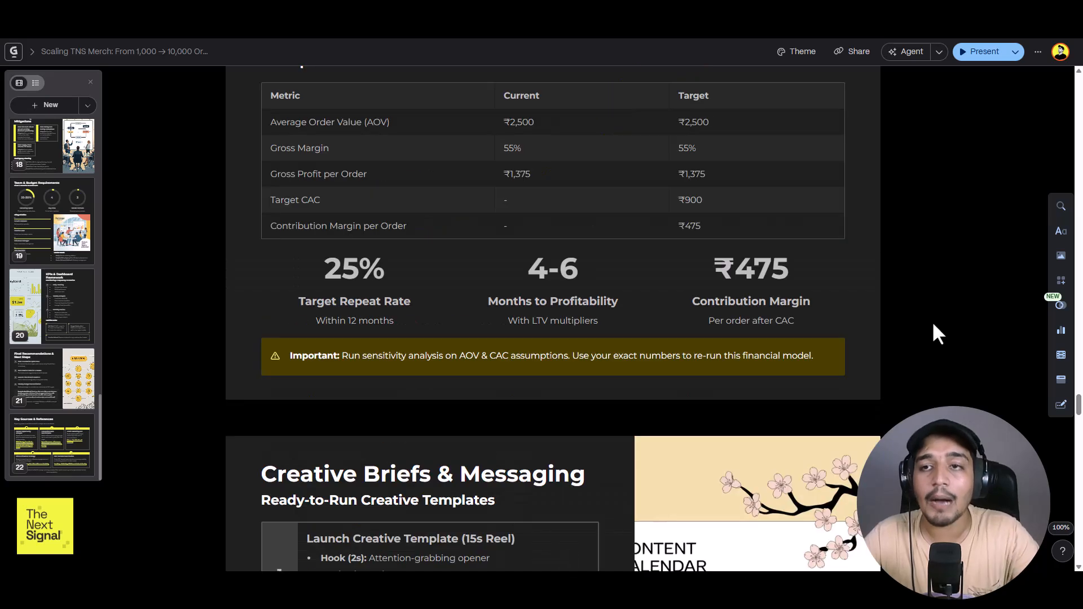
{"action": "scroll", "coordinate": [932, 325], "scroll_direction": "up", "scroll_amount": 3}
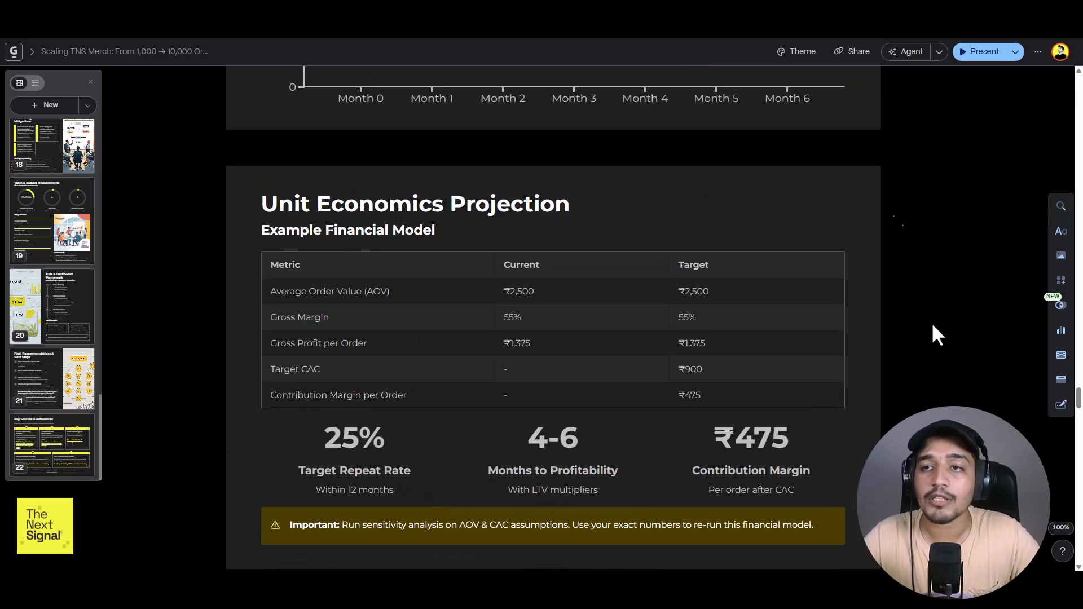
- Open the presentation's theme options, filter the standard themes to Professional and browse them
{"action": "left_click", "coordinate": [800, 54]}
{"action": "scroll", "coordinate": [982, 259], "scroll_direction": "down", "scroll_amount": 6}
{"action": "scroll", "coordinate": [983, 265], "scroll_direction": "down", "scroll_amount": 10}
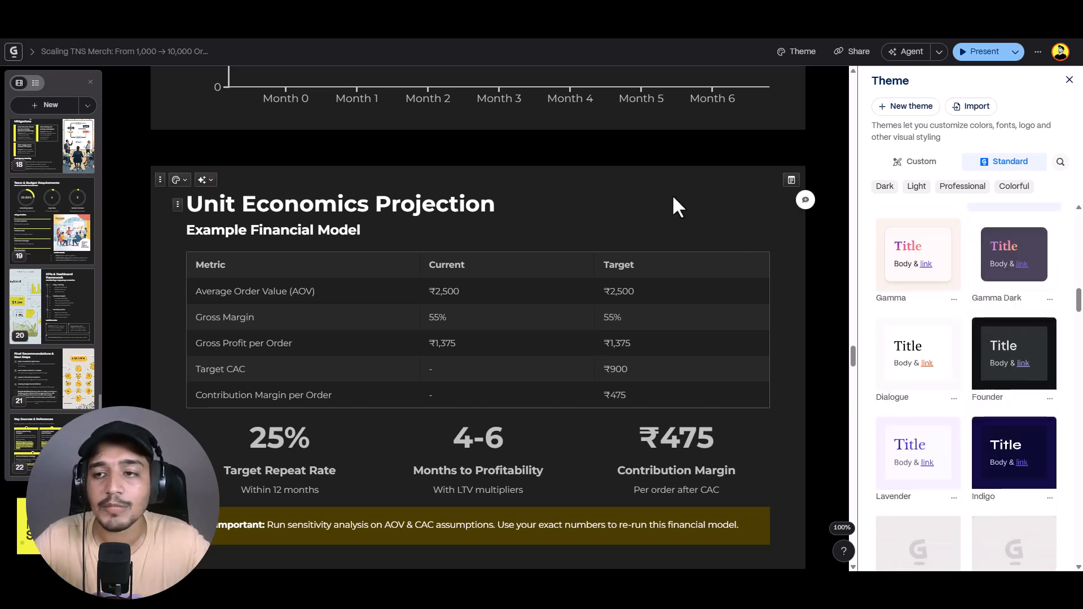
{"action": "scroll", "coordinate": [672, 194], "scroll_direction": "up", "scroll_amount": 15}
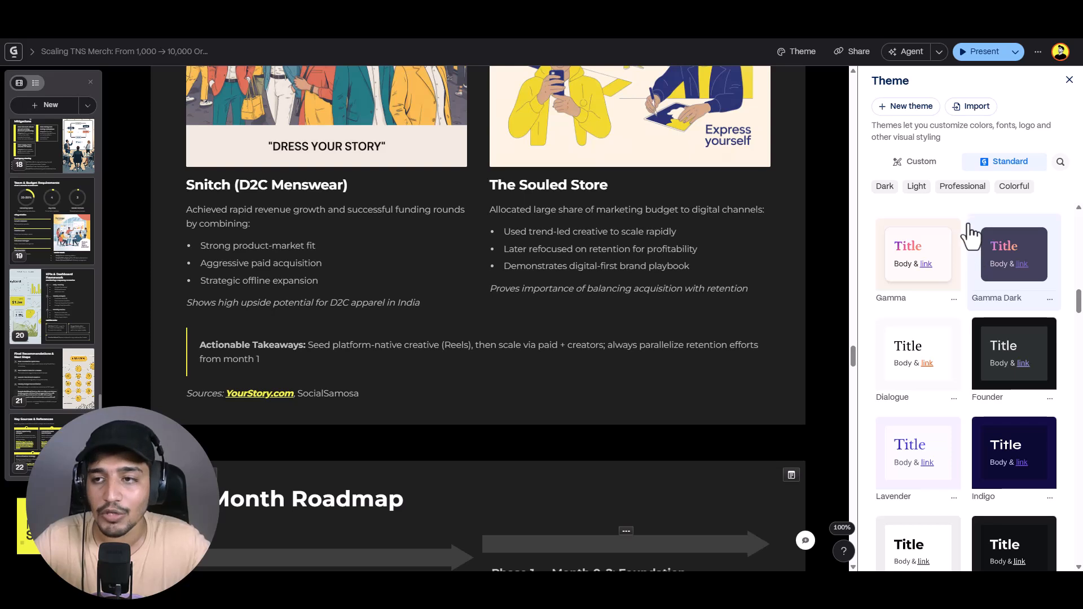
{"action": "left_click", "coordinate": [962, 186]}
{"action": "scroll", "coordinate": [1002, 369], "scroll_direction": "down", "scroll_amount": 5}
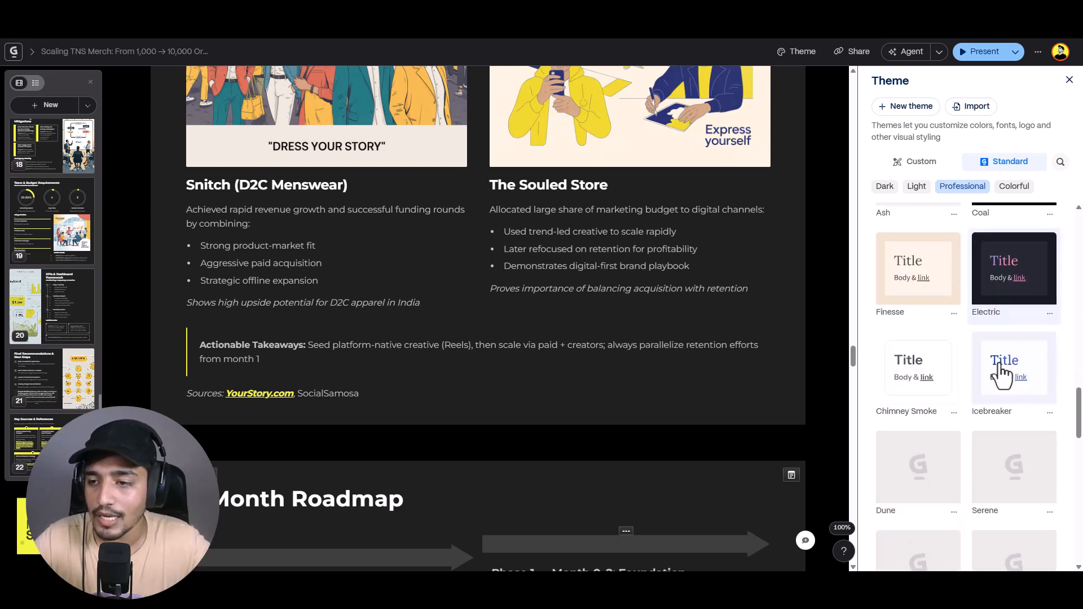
{"action": "scroll", "coordinate": [1001, 374], "scroll_direction": "down", "scroll_amount": 2}
{"action": "scroll", "coordinate": [1015, 328], "scroll_direction": "up", "scroll_amount": 5}
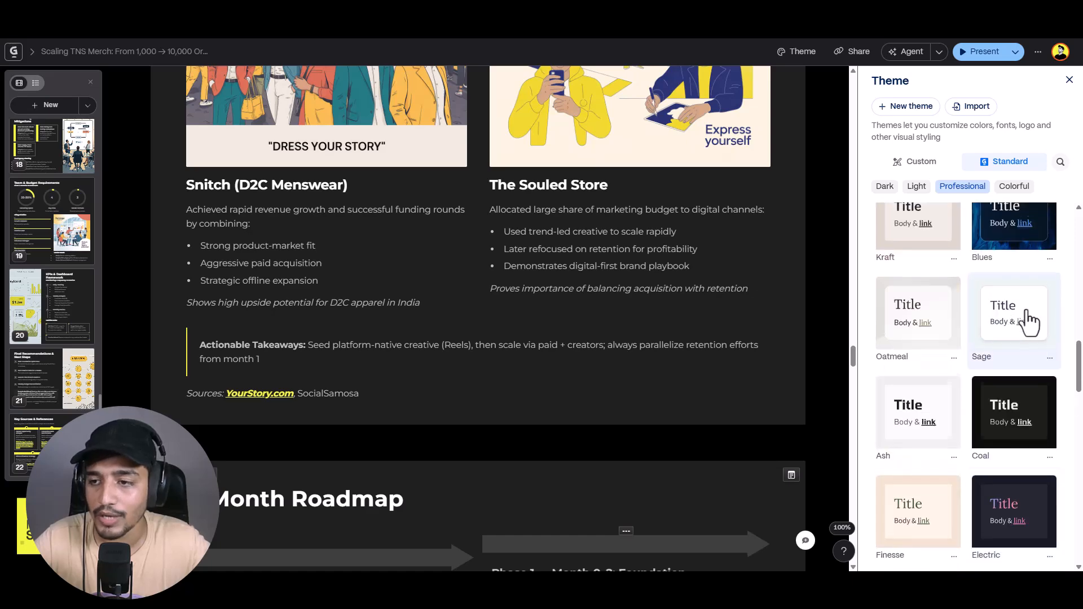
- Apply the Electric theme to the presentation and check how it looks on the slides back to the beginning
{"action": "left_click", "coordinate": [1031, 519]}
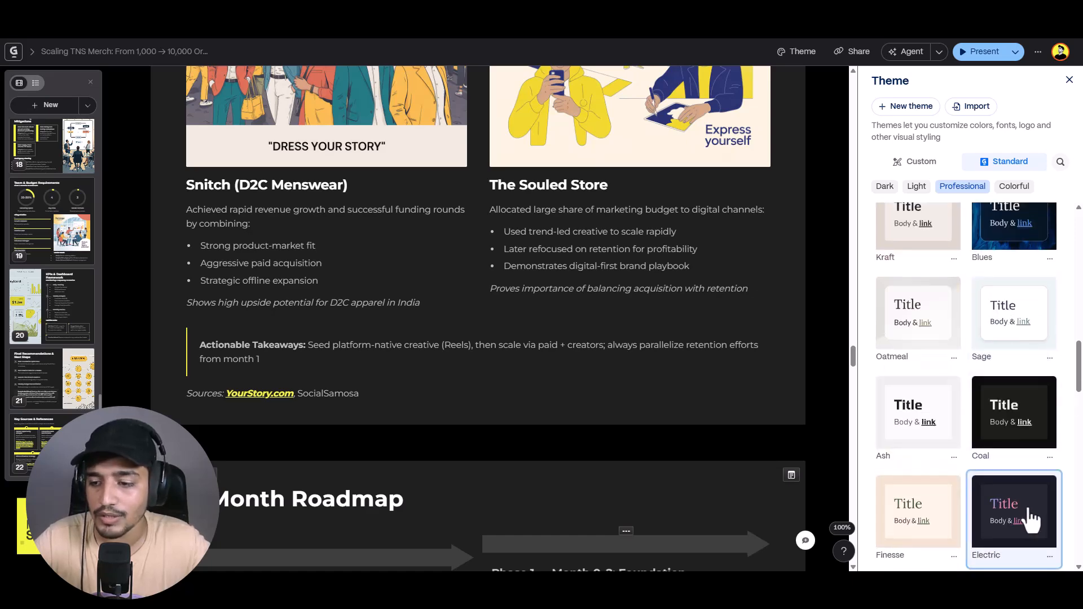
{"action": "scroll", "coordinate": [623, 327], "scroll_direction": "up", "scroll_amount": 10}
{"action": "scroll", "coordinate": [622, 327], "scroll_direction": "up", "scroll_amount": 15}
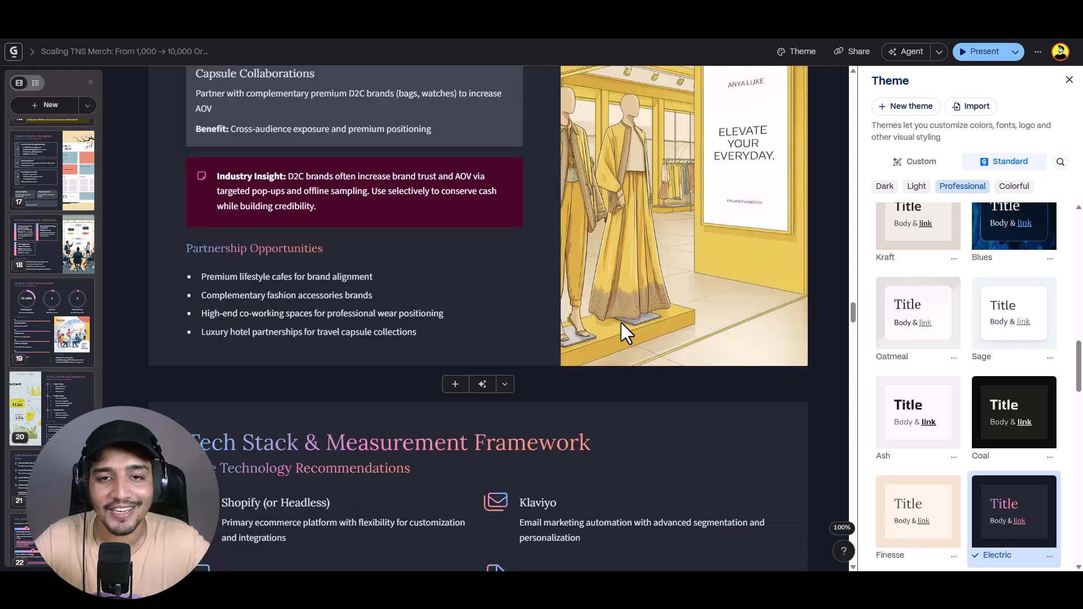
{"action": "scroll", "coordinate": [622, 326], "scroll_direction": "up", "scroll_amount": 15}
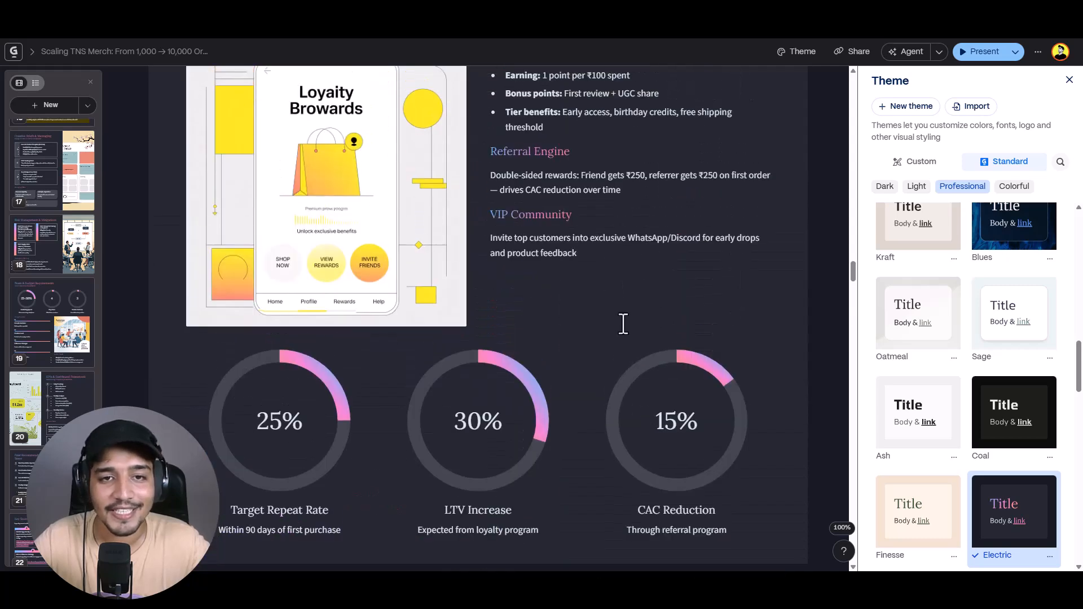
{"action": "scroll", "coordinate": [622, 333], "scroll_direction": "up", "scroll_amount": 15}
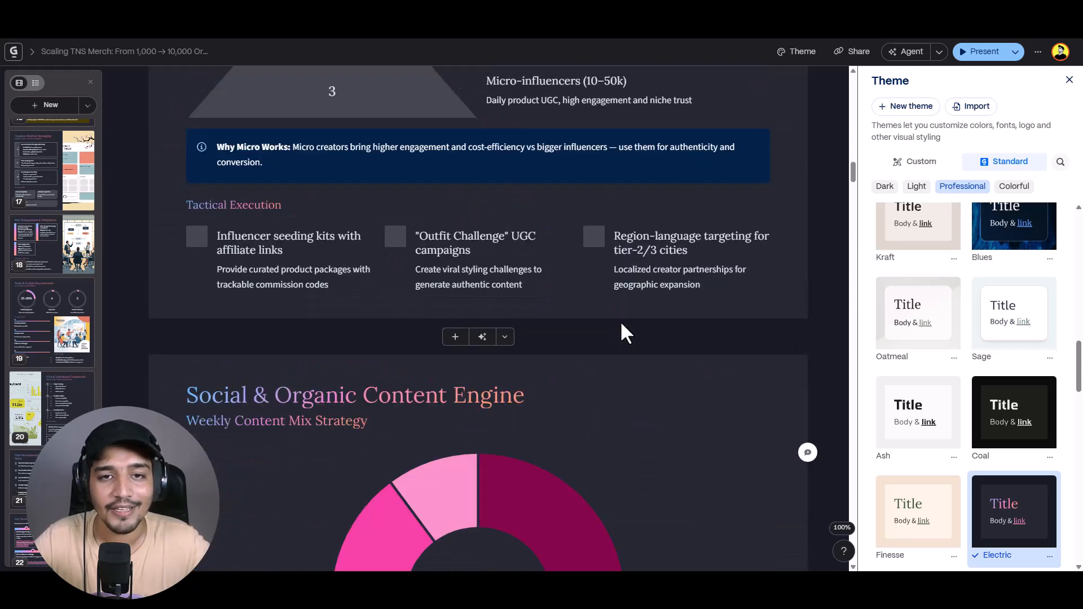
{"action": "scroll", "coordinate": [620, 332], "scroll_direction": "up", "scroll_amount": 10}
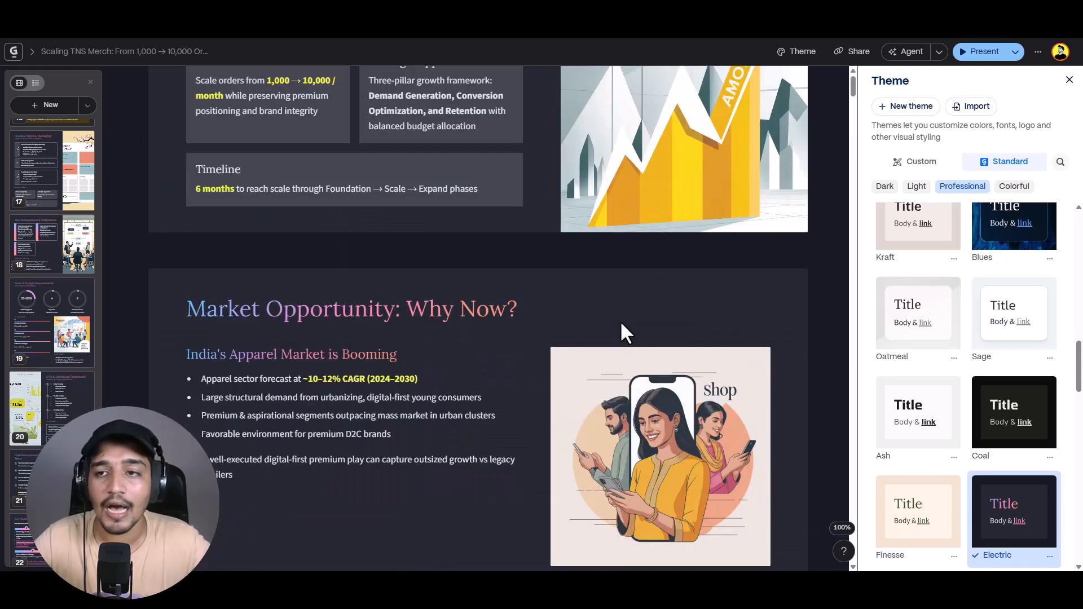
- Apply the Aurum theme to the presentation and check it on the slides from Executive Summary through Paid Performance Strategy
{"action": "scroll", "coordinate": [952, 430], "scroll_direction": "down", "scroll_amount": 9}
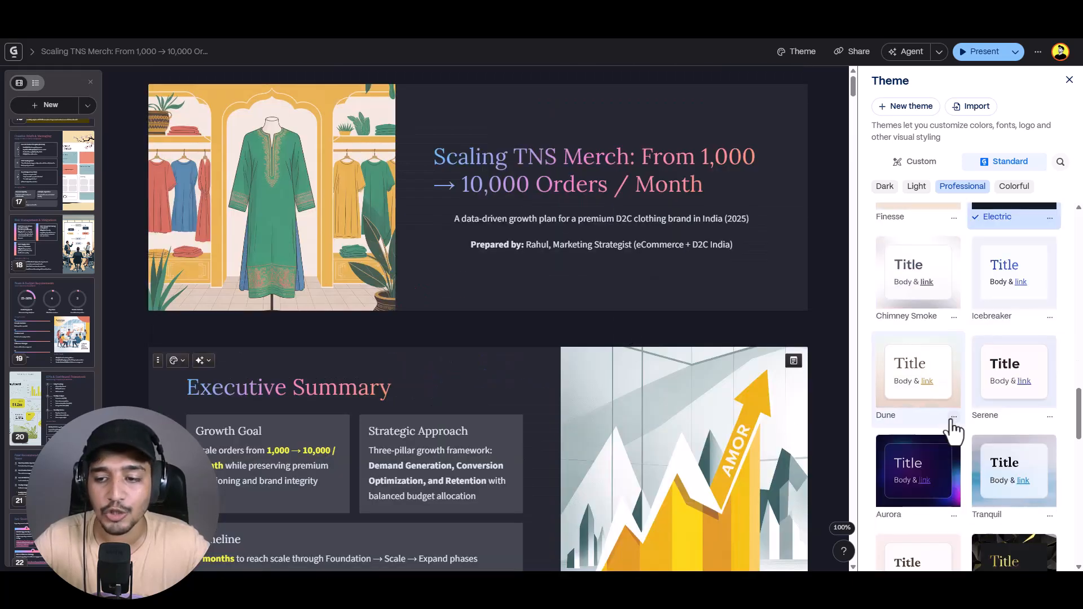
{"action": "left_click", "coordinate": [1007, 416]}
{"action": "scroll", "coordinate": [497, 330], "scroll_direction": "down", "scroll_amount": 10}
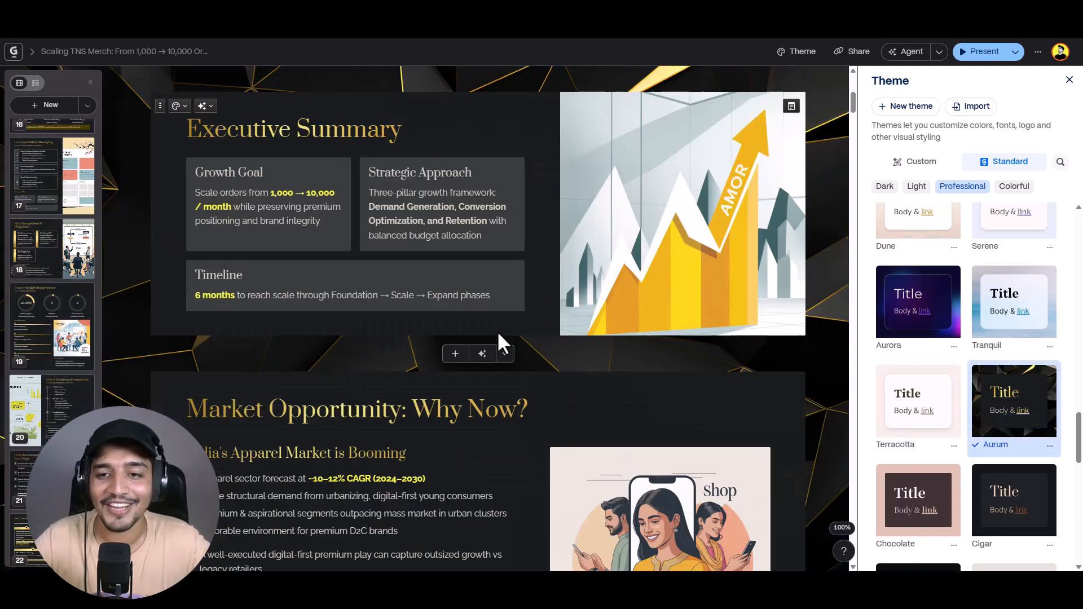
{"action": "scroll", "coordinate": [500, 334], "scroll_direction": "down", "scroll_amount": 10}
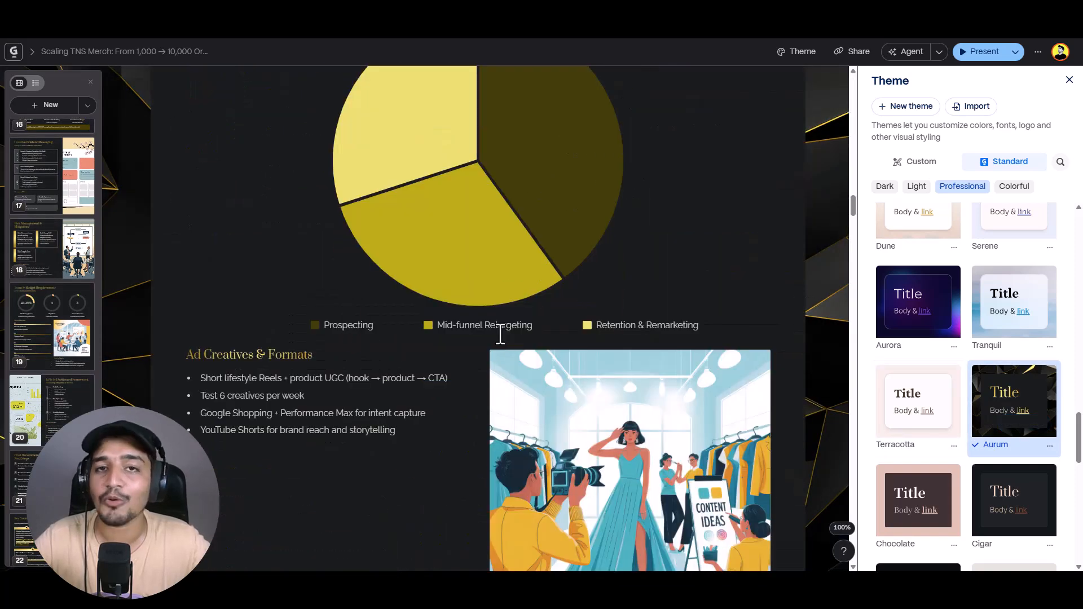
{"action": "scroll", "coordinate": [515, 355], "scroll_direction": "down", "scroll_amount": 8}
{"action": "scroll", "coordinate": [582, 394], "scroll_direction": "down", "scroll_amount": 5}
{"action": "scroll", "coordinate": [581, 394], "scroll_direction": "up", "scroll_amount": 10}
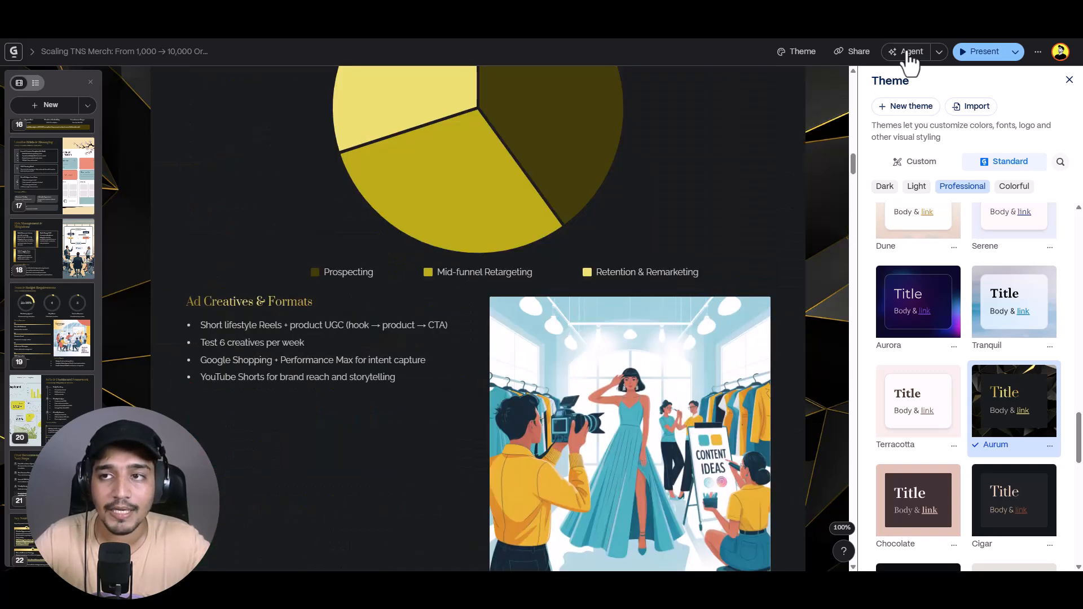
- View the AI agent's suggested edits, close it unused and review the restyled slides down to Tech Stack & Measurement Framework
{"action": "left_click", "coordinate": [908, 52]}
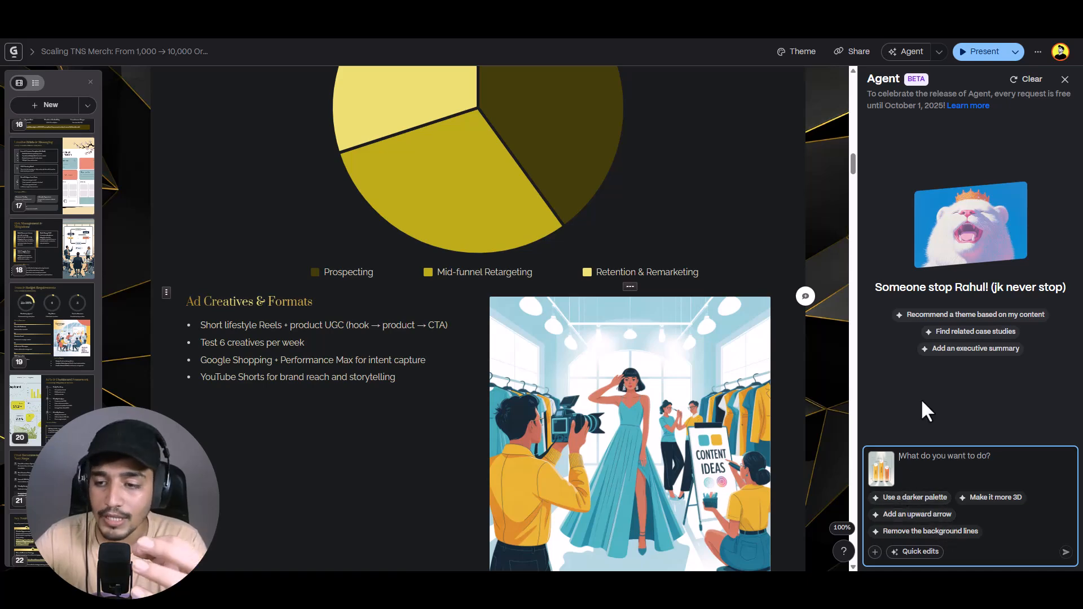
{"action": "scroll", "coordinate": [733, 299], "scroll_direction": "up", "scroll_amount": 15}
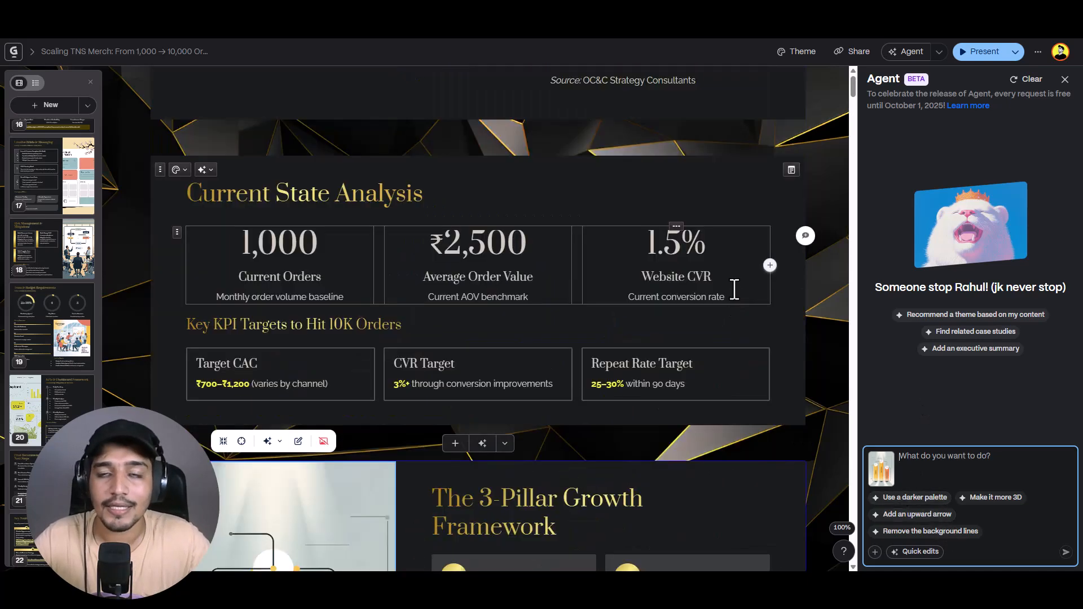
{"action": "scroll", "coordinate": [736, 284], "scroll_direction": "up", "scroll_amount": 10}
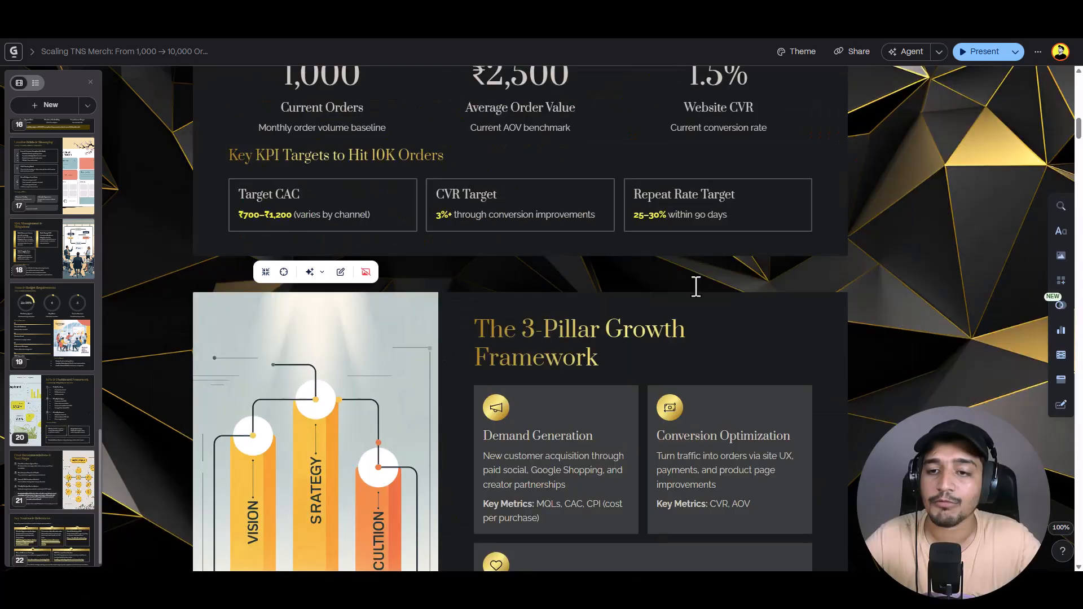
{"action": "scroll", "coordinate": [696, 286], "scroll_direction": "down", "scroll_amount": 12}
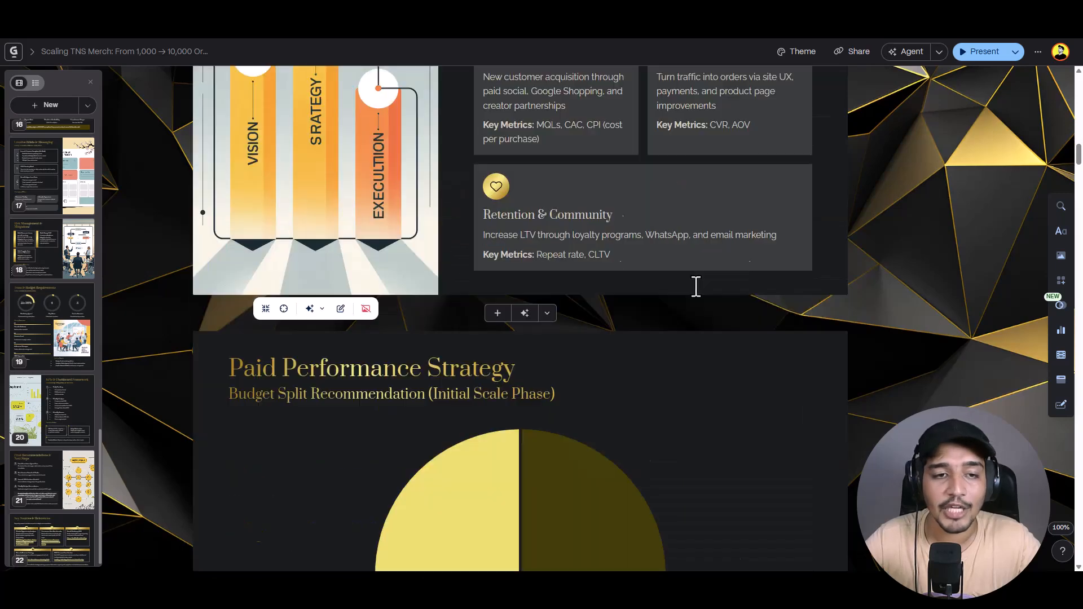
{"action": "scroll", "coordinate": [696, 286], "scroll_direction": "down", "scroll_amount": 15}
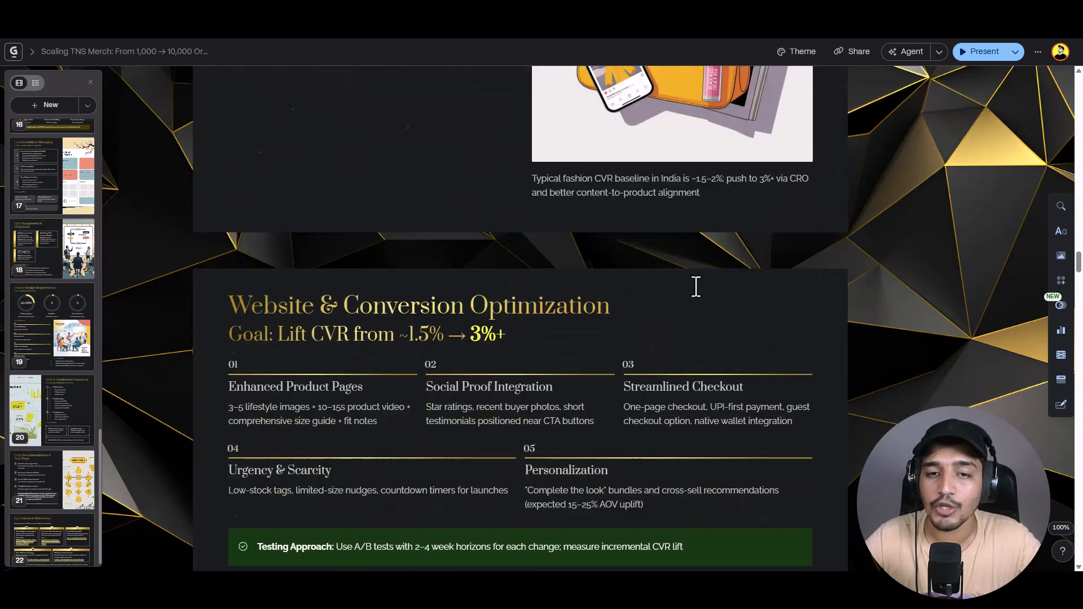
{"action": "scroll", "coordinate": [786, 226], "scroll_direction": "down", "scroll_amount": 15}
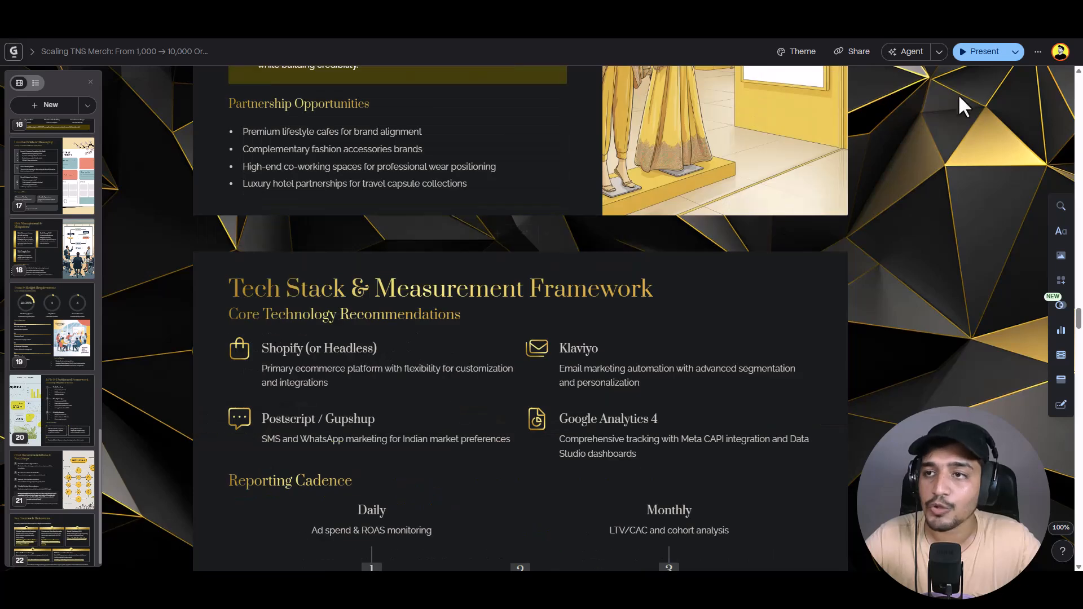
- Export all cards of the presentation as a PDF
{"action": "left_click", "coordinate": [1038, 52]}
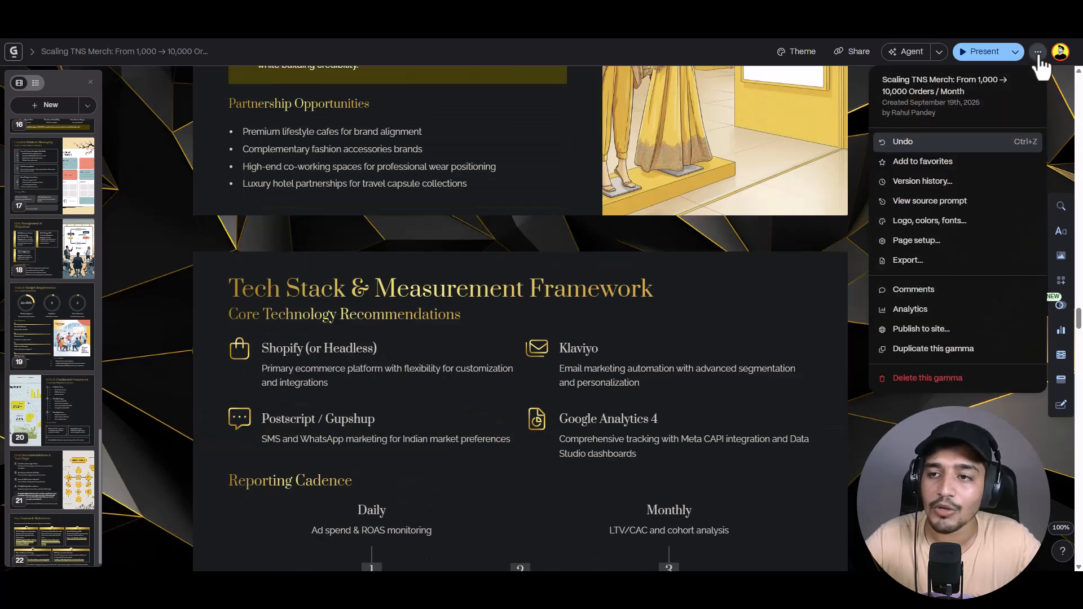
{"action": "left_click", "coordinate": [909, 261]}
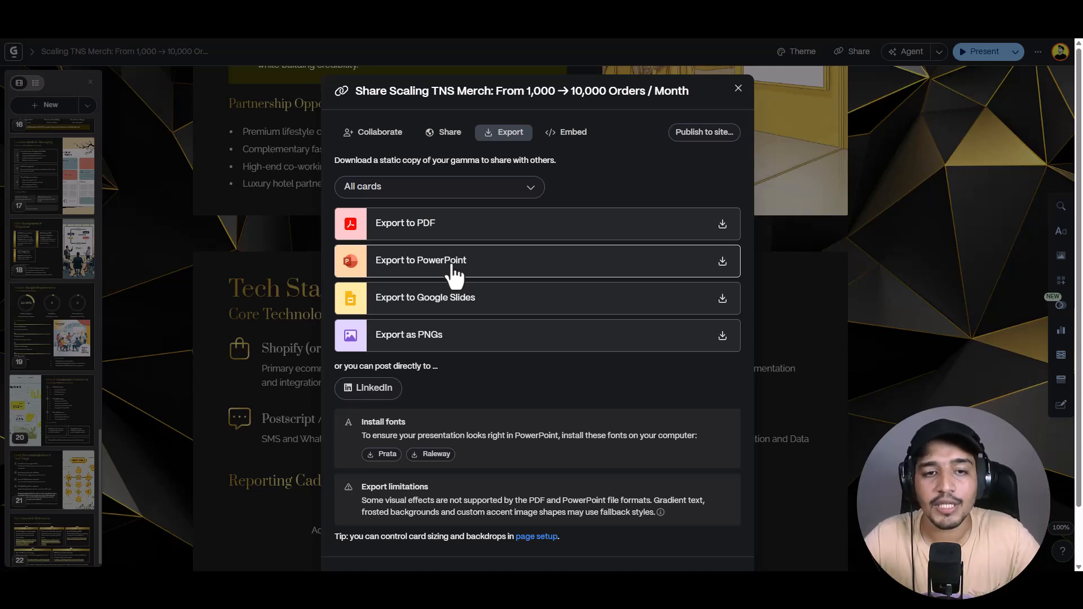
{"action": "left_click", "coordinate": [466, 237]}
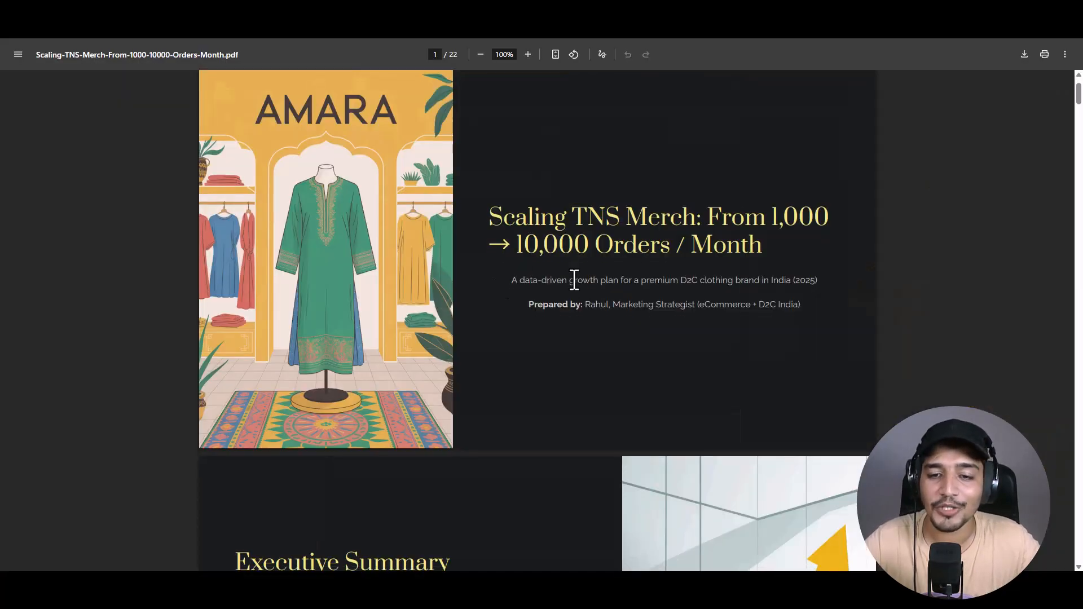
- Examine the exported PDF from the title page through the Social & Organic Content Engine page
{"action": "scroll", "coordinate": [574, 289], "scroll_direction": "down", "scroll_amount": 8}
{"action": "scroll", "coordinate": [571, 280], "scroll_direction": "down", "scroll_amount": 20}
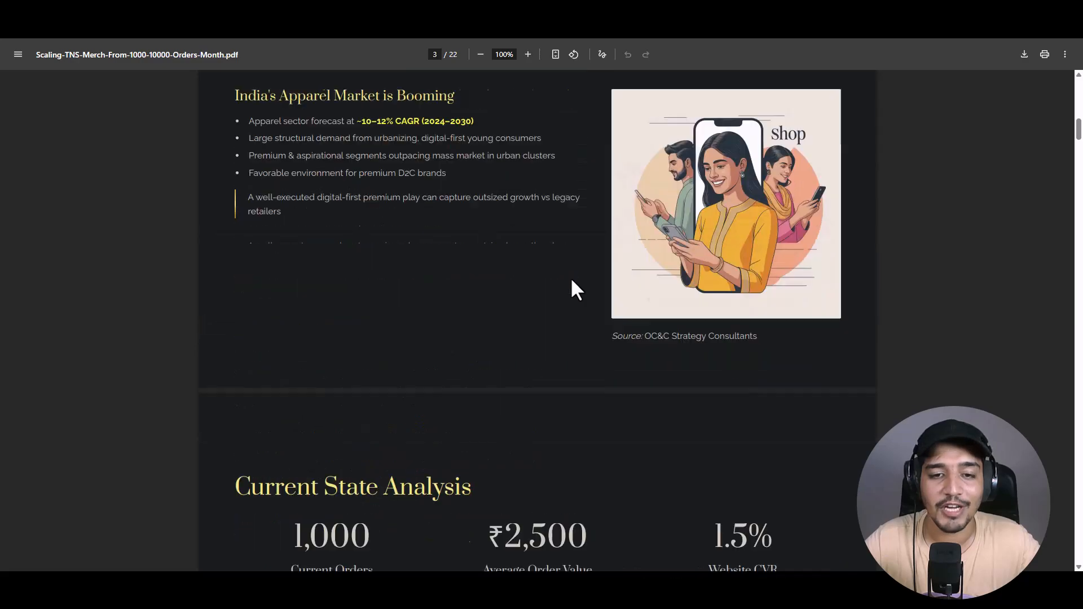
{"action": "scroll", "coordinate": [571, 280], "scroll_direction": "down", "scroll_amount": 12}
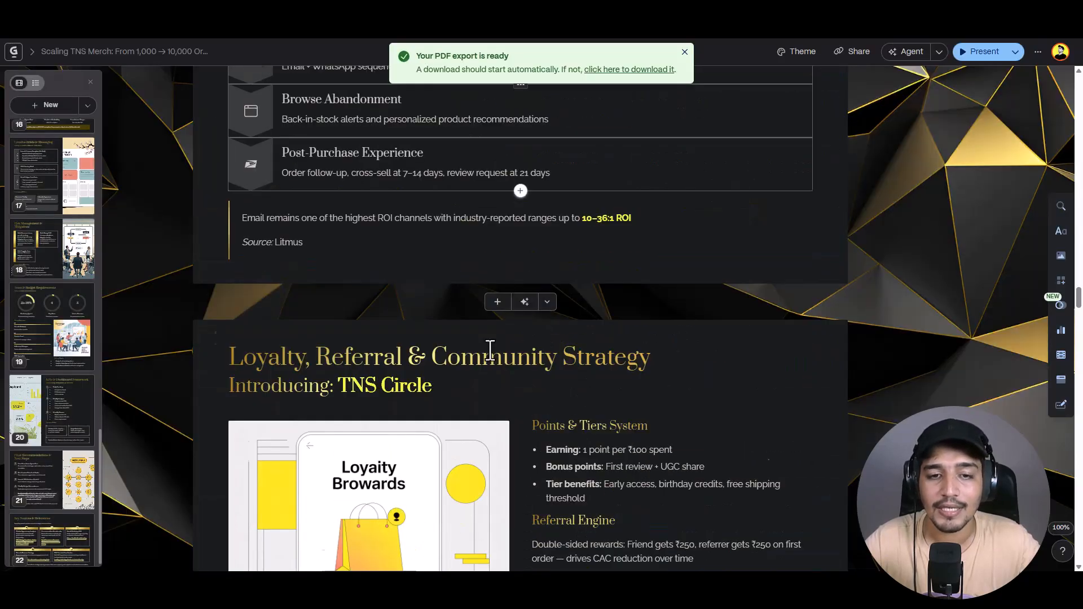
{"action": "scroll", "coordinate": [490, 350], "scroll_direction": "down", "scroll_amount": 20}
{"action": "scroll", "coordinate": [519, 319], "scroll_direction": "down", "scroll_amount": 6}
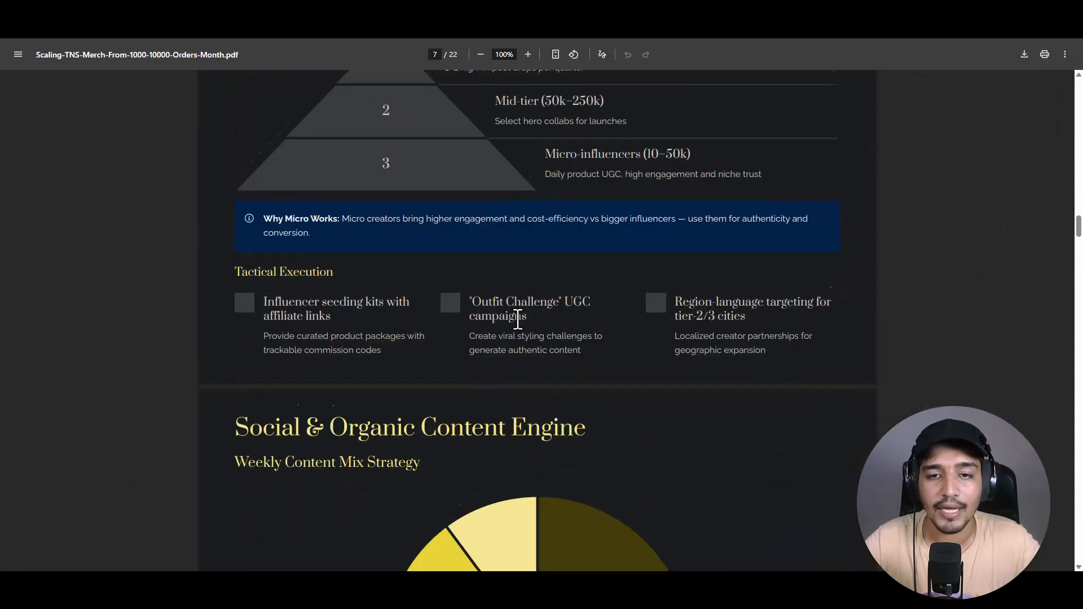
{"action": "scroll", "coordinate": [515, 314], "scroll_direction": "down", "scroll_amount": 15}
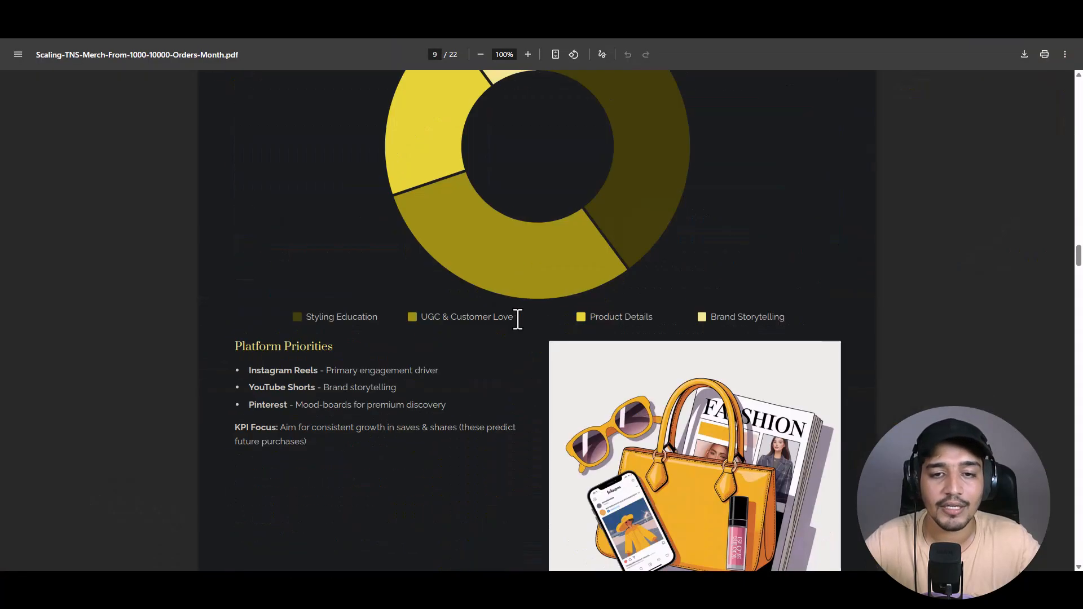
{"action": "scroll", "coordinate": [518, 319], "scroll_direction": "up", "scroll_amount": 9}
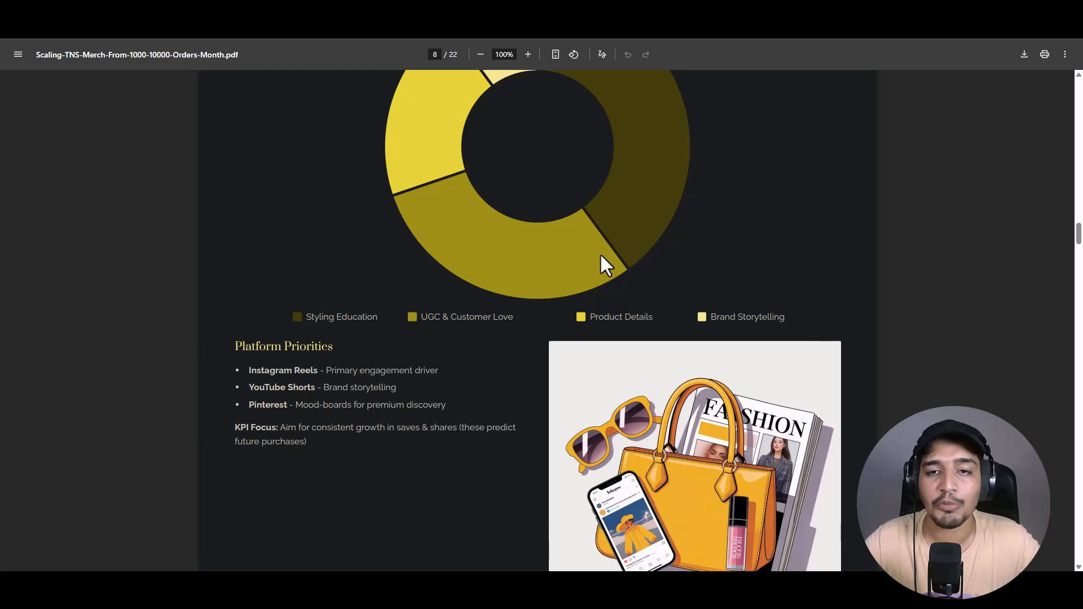
- Examine the PDF pages from Website & Conversion Optimization through the 6-Month Roadmap to Creative Briefs & Messaging
{"action": "scroll", "coordinate": [602, 254], "scroll_direction": "down", "scroll_amount": 20}
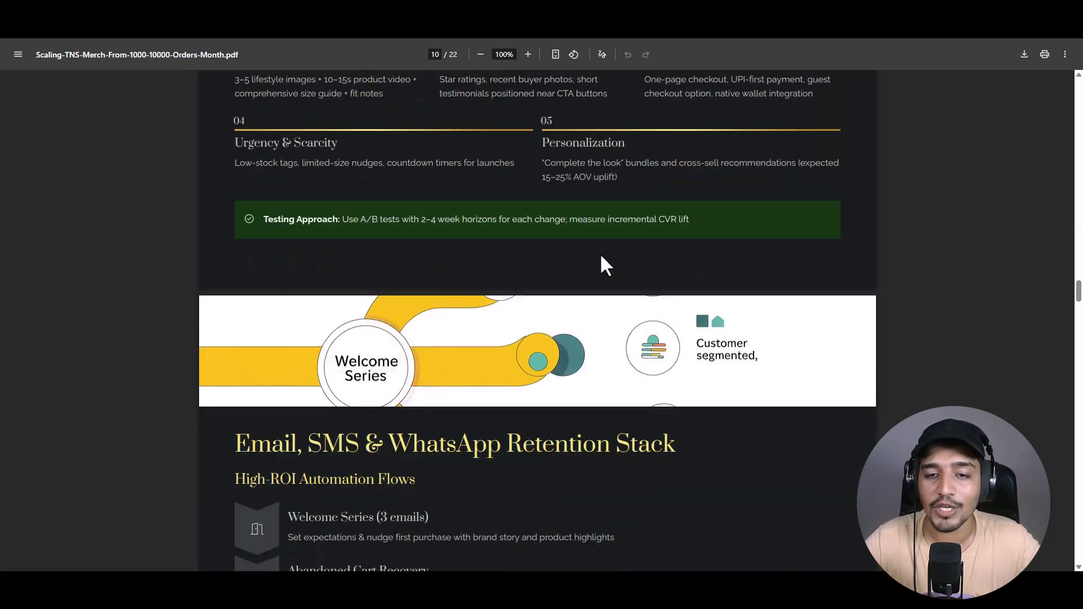
{"action": "scroll", "coordinate": [601, 257], "scroll_direction": "down", "scroll_amount": 20}
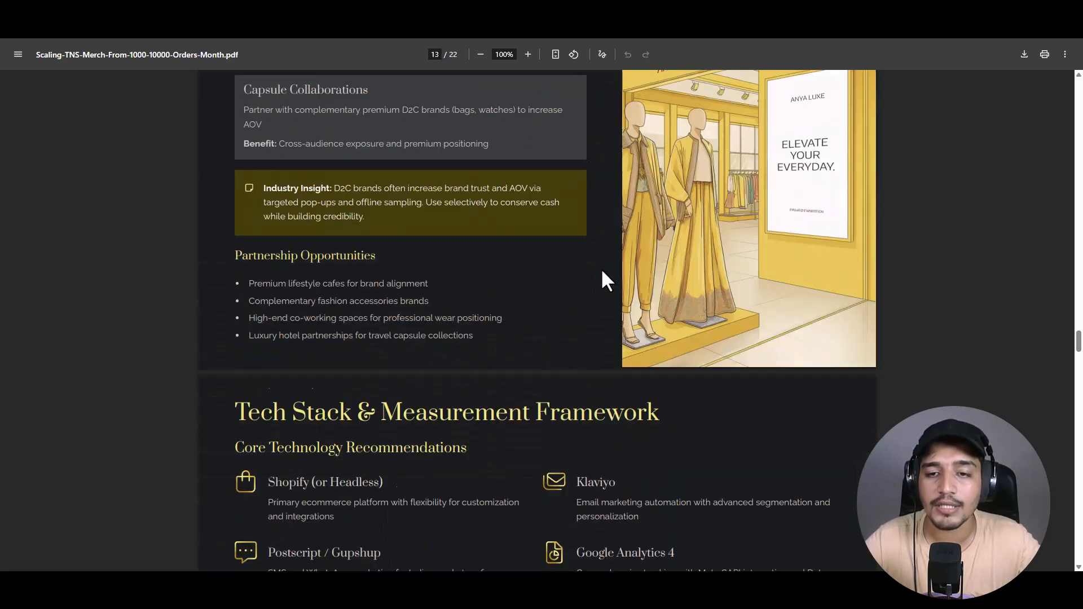
{"action": "scroll", "coordinate": [553, 252], "scroll_direction": "down", "scroll_amount": 6}
{"action": "scroll", "coordinate": [580, 213], "scroll_direction": "up", "scroll_amount": 6}
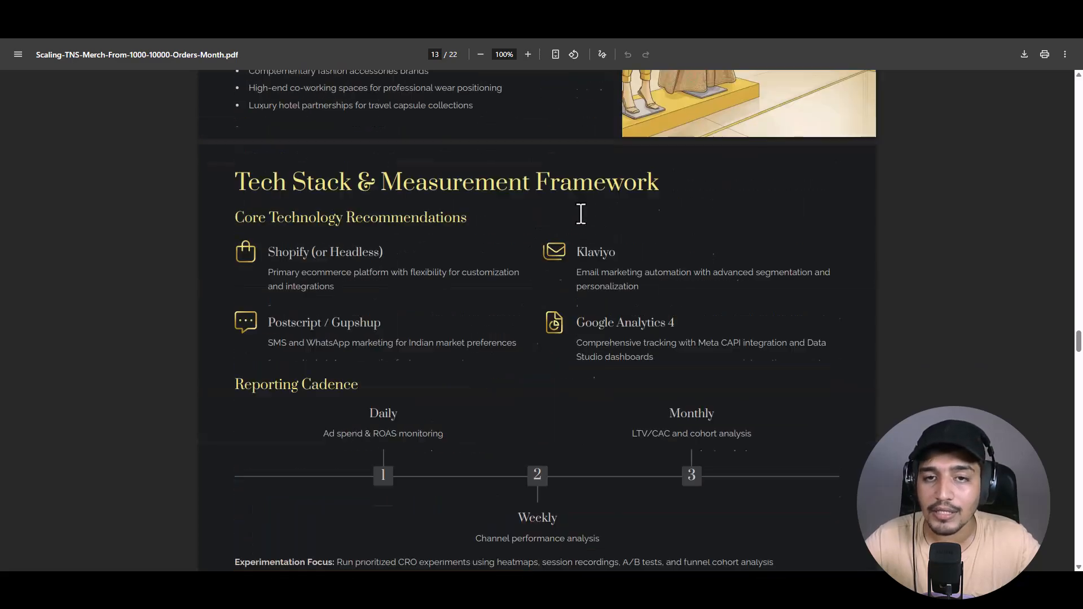
{"action": "scroll", "coordinate": [566, 276], "scroll_direction": "down", "scroll_amount": 20}
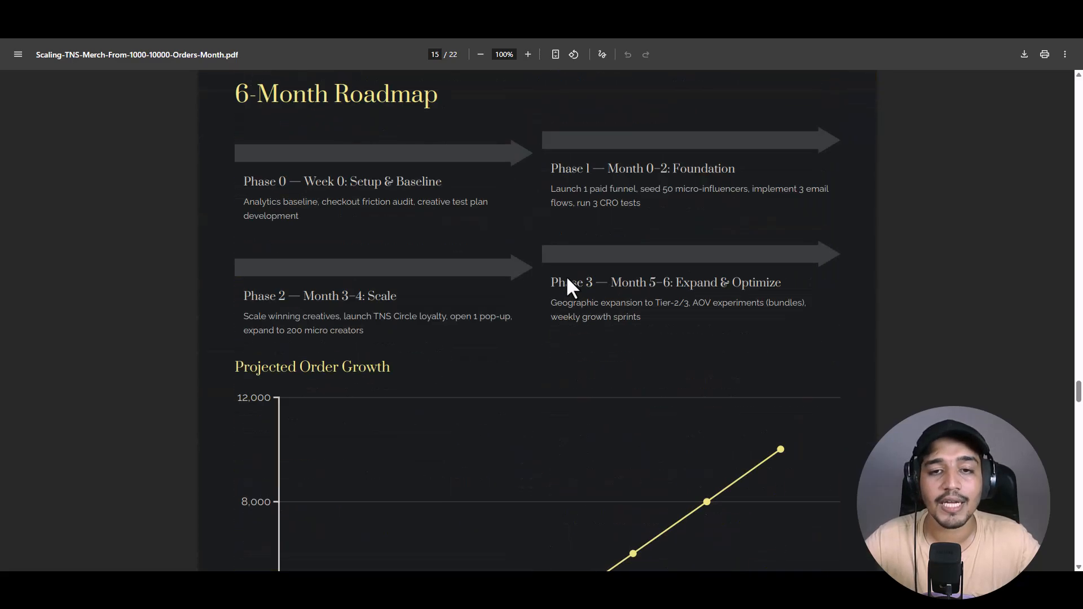
{"action": "scroll", "coordinate": [567, 280], "scroll_direction": "down", "scroll_amount": 6}
{"action": "scroll", "coordinate": [566, 276], "scroll_direction": "down", "scroll_amount": 3}
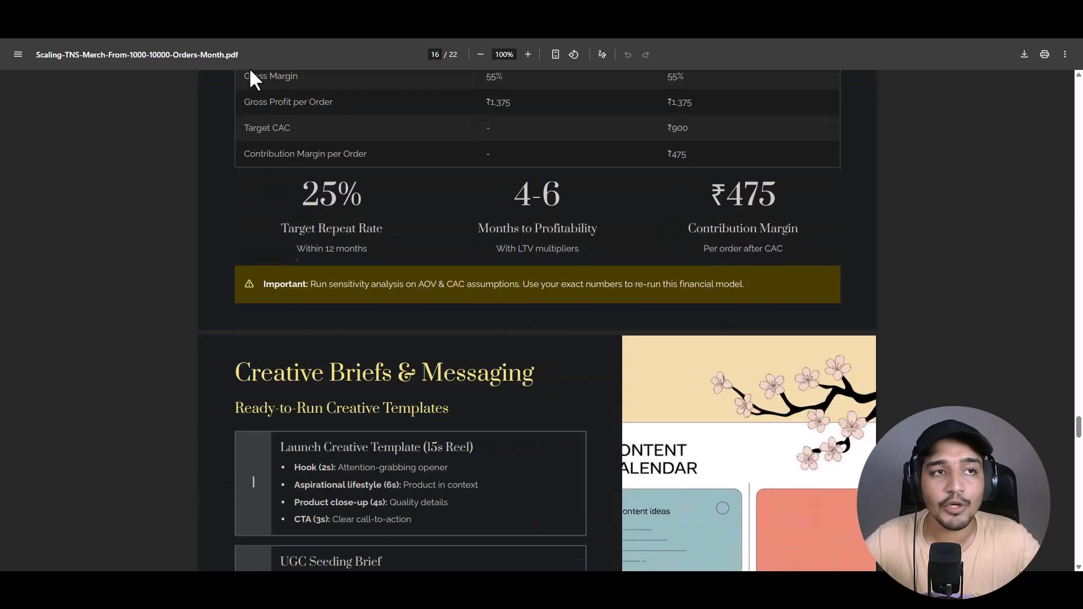
- Switch to the ChatGPT conversation and review the source text for slides 10 to 16 against the PDF
{"action": "left_click", "coordinate": [338, 12]}
{"action": "scroll", "coordinate": [510, 280], "scroll_direction": "up", "scroll_amount": 6}
{"action": "scroll", "coordinate": [511, 284], "scroll_direction": "up", "scroll_amount": 10}
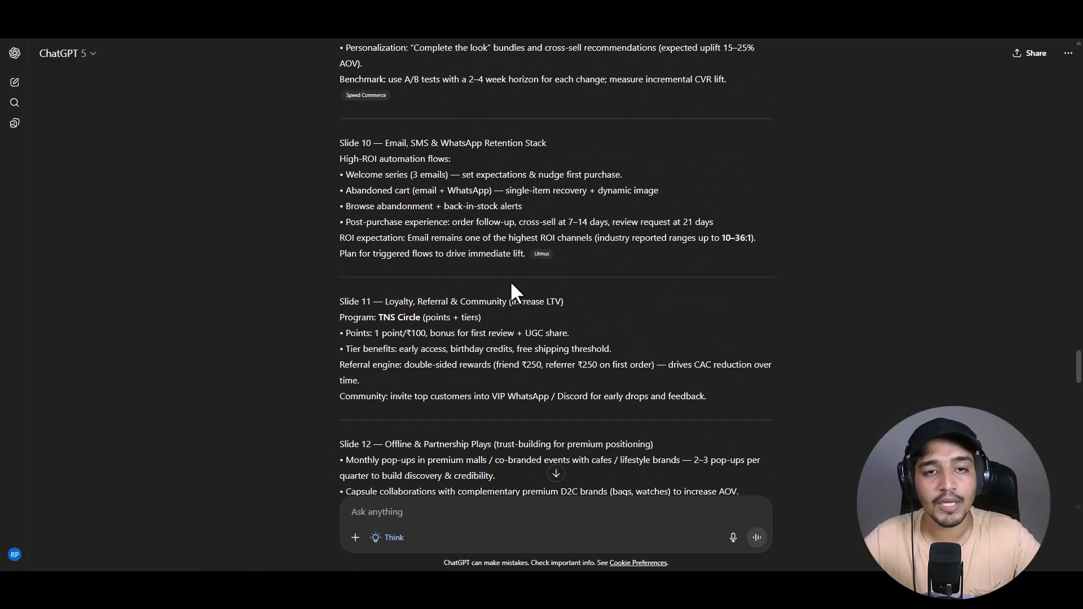
{"action": "scroll", "coordinate": [511, 285], "scroll_direction": "down", "scroll_amount": 12}
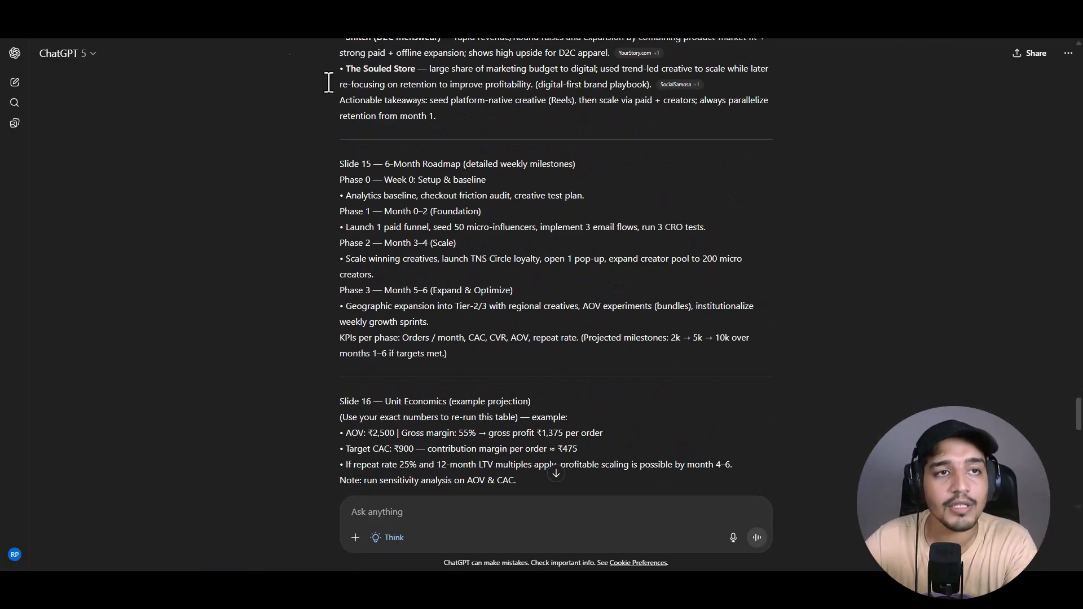
- Return to the exported PDF and review the pages from Unit Economics Projection back to Offline & Partnership Strategy
{"action": "left_click", "coordinate": [339, 11]}
{"action": "scroll", "coordinate": [493, 199], "scroll_direction": "up", "scroll_amount": 13}
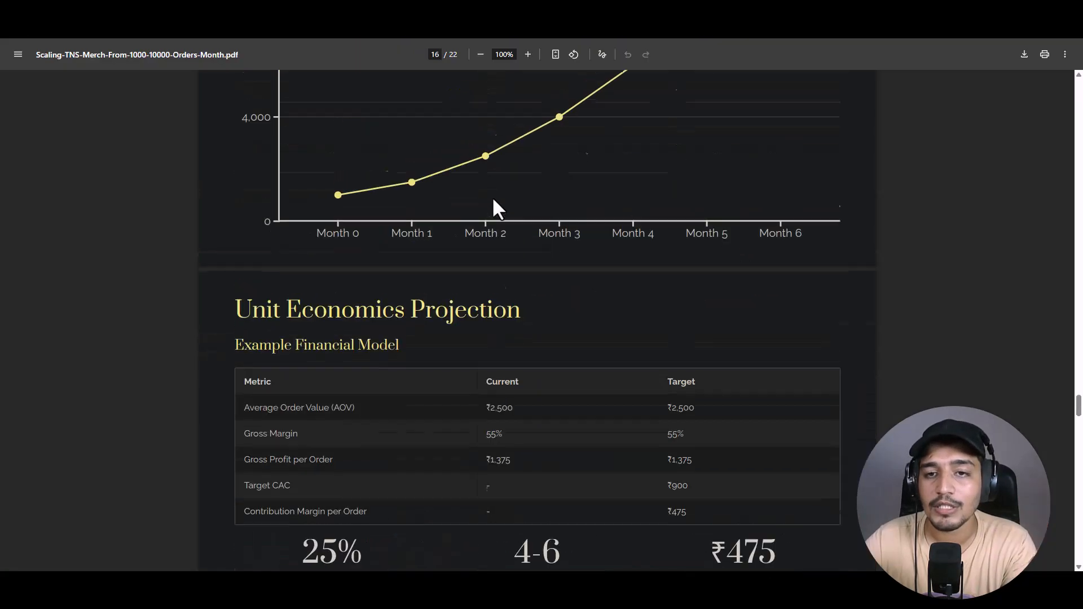
{"action": "scroll", "coordinate": [493, 199], "scroll_direction": "up", "scroll_amount": 20}
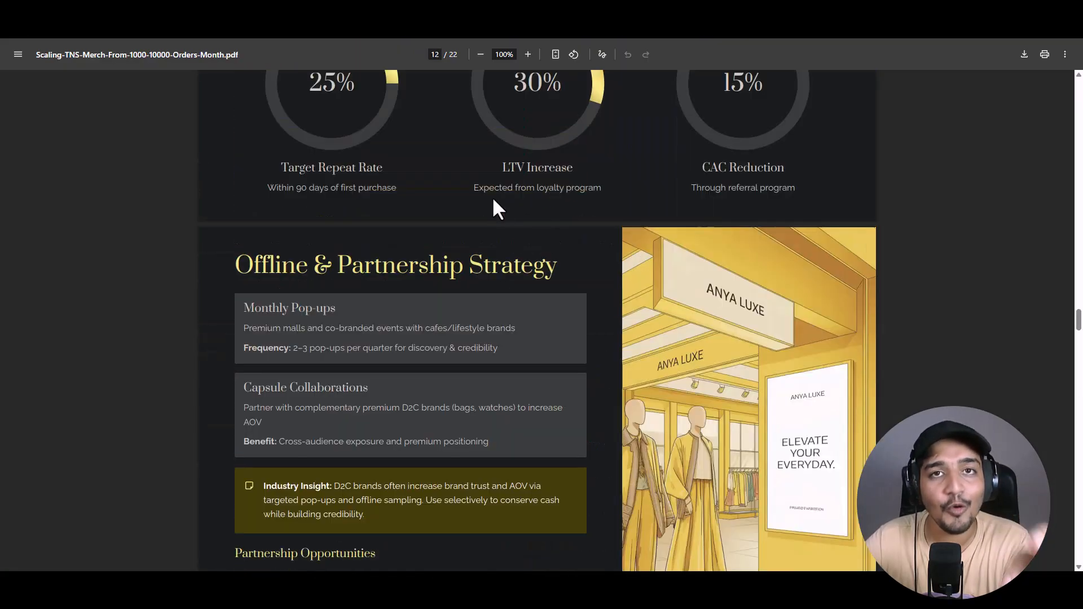